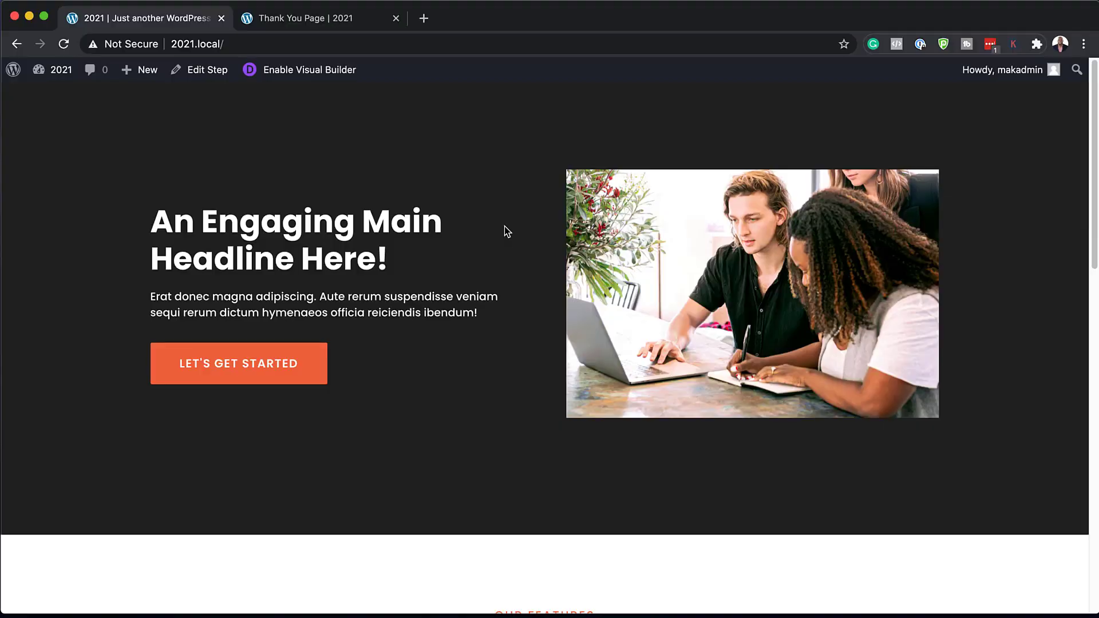
Look over the landing page's headline and features sections and follow its Let's Get Started link to the checkout page.
{"action": "scroll", "coordinate": [505, 228], "scroll_direction": "down", "scroll_amount": 6}
{"action": "scroll", "coordinate": [505, 227], "scroll_direction": "down", "scroll_amount": 10}
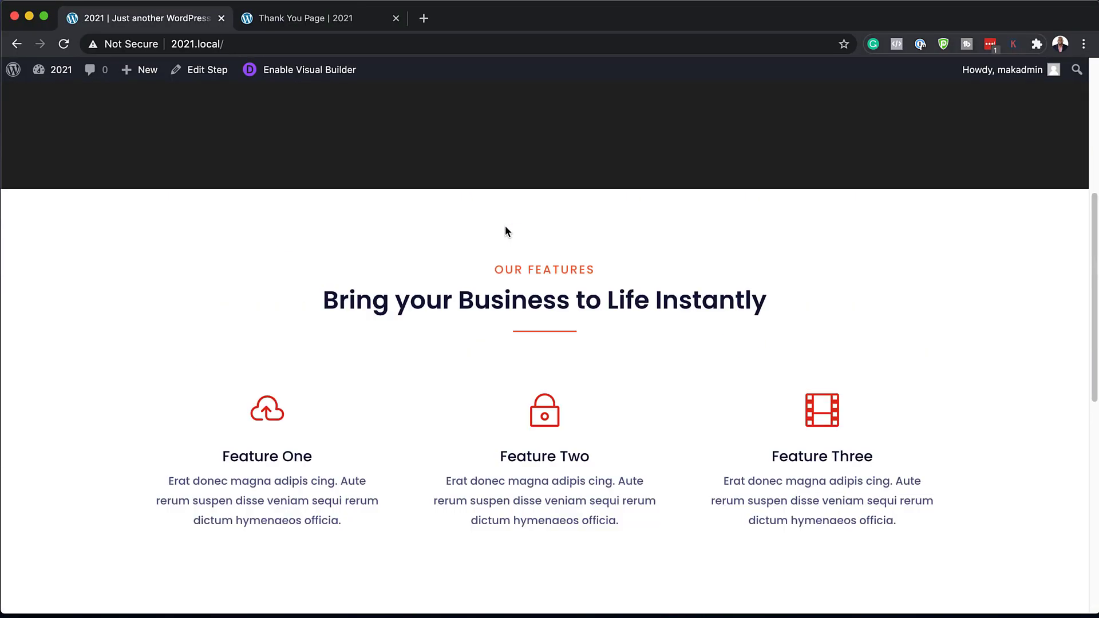
{"action": "scroll", "coordinate": [505, 231], "scroll_direction": "up", "scroll_amount": 6}
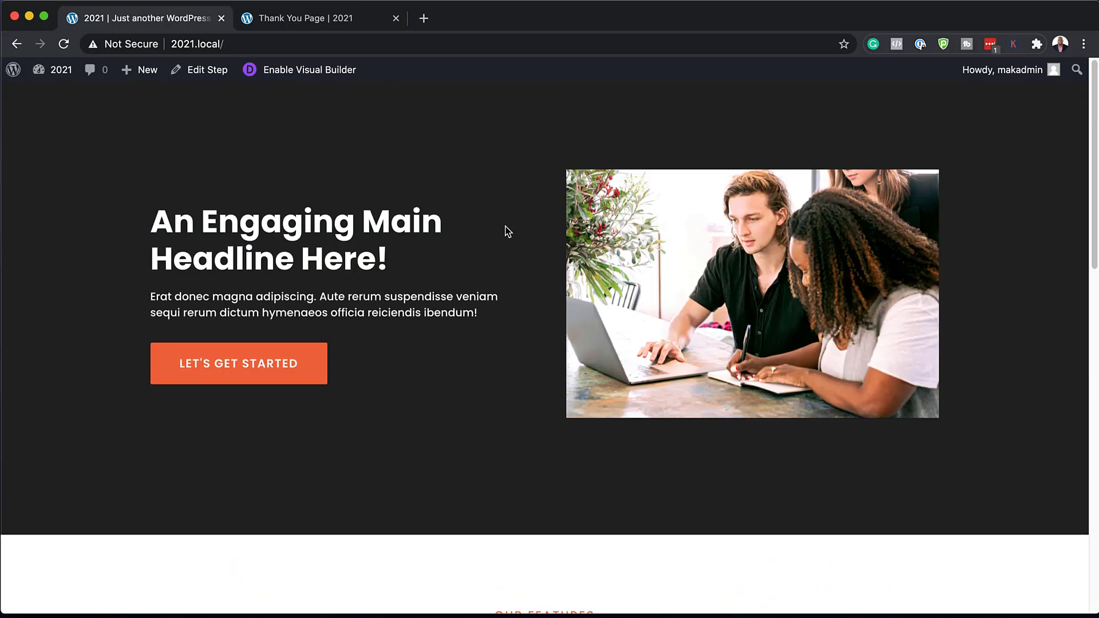
{"action": "left_click", "coordinate": [260, 362]}
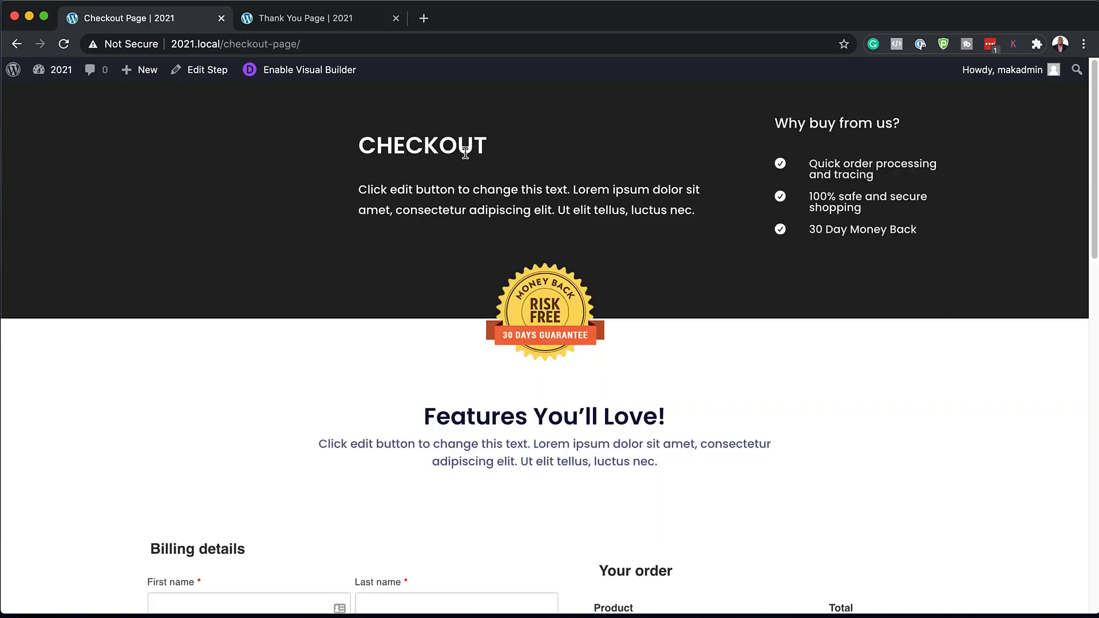
Inspect the billing name and email fields beside the order summary on the checkout page.
{"action": "scroll", "coordinate": [329, 421], "scroll_direction": "down", "scroll_amount": 7}
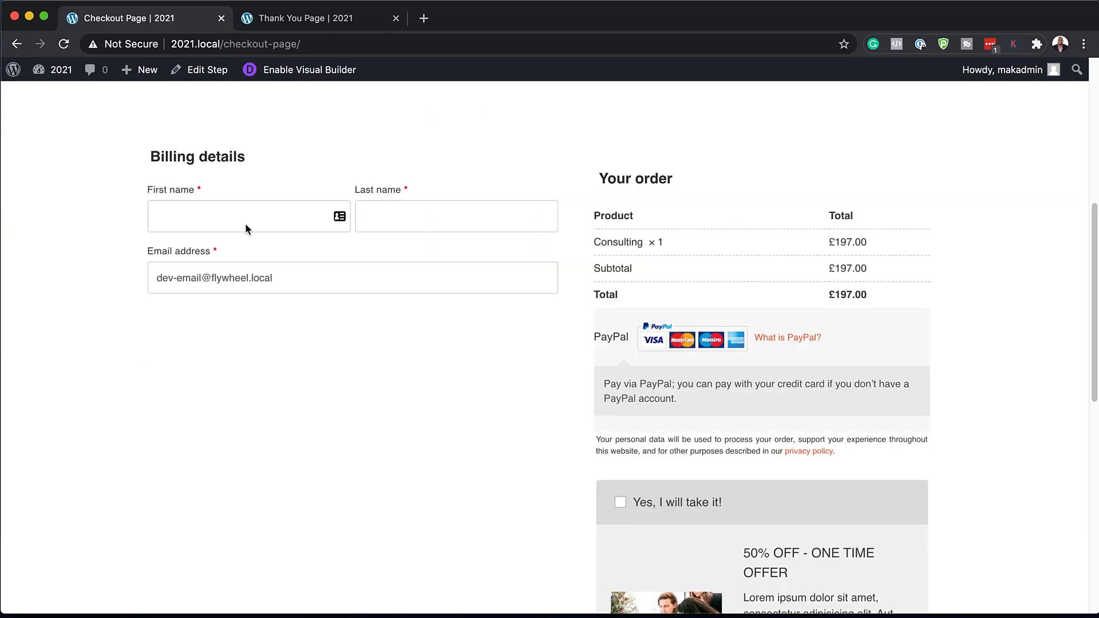
{"action": "left_click", "coordinate": [452, 217]}
{"action": "left_click", "coordinate": [187, 277]}
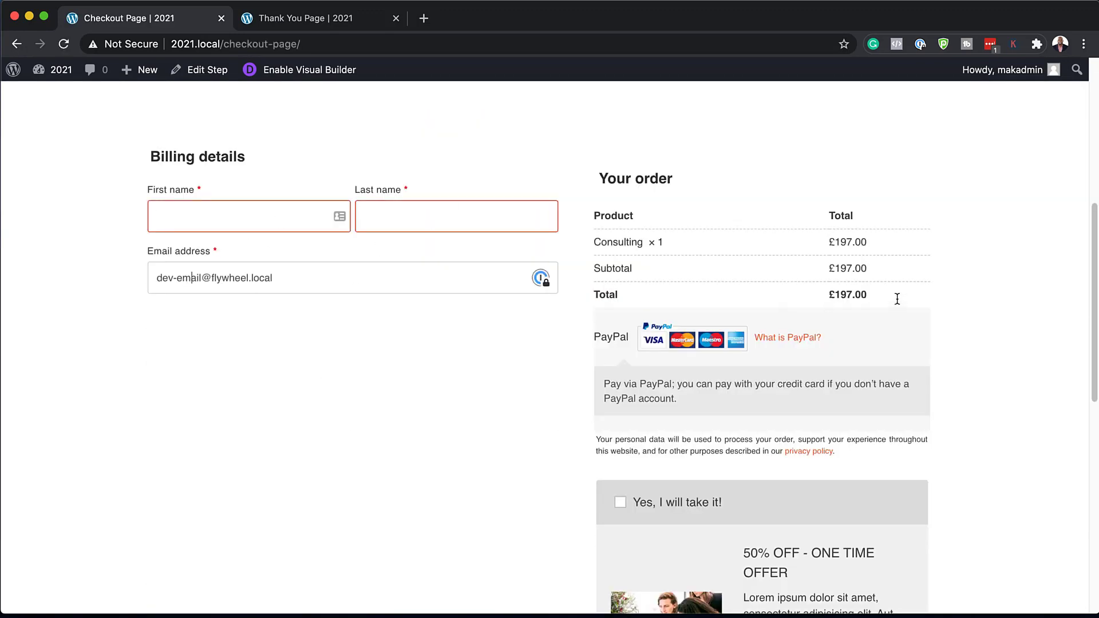
Try the "Yes, I will take it!" one-time offer on and off in the checkout order, and view the Thank You page.
{"action": "scroll", "coordinate": [596, 442], "scroll_direction": "down", "scroll_amount": 4}
{"action": "scroll", "coordinate": [599, 443], "scroll_direction": "up", "scroll_amount": 3}
{"action": "scroll", "coordinate": [599, 445], "scroll_direction": "down", "scroll_amount": 2}
{"action": "left_click", "coordinate": [620, 385]}
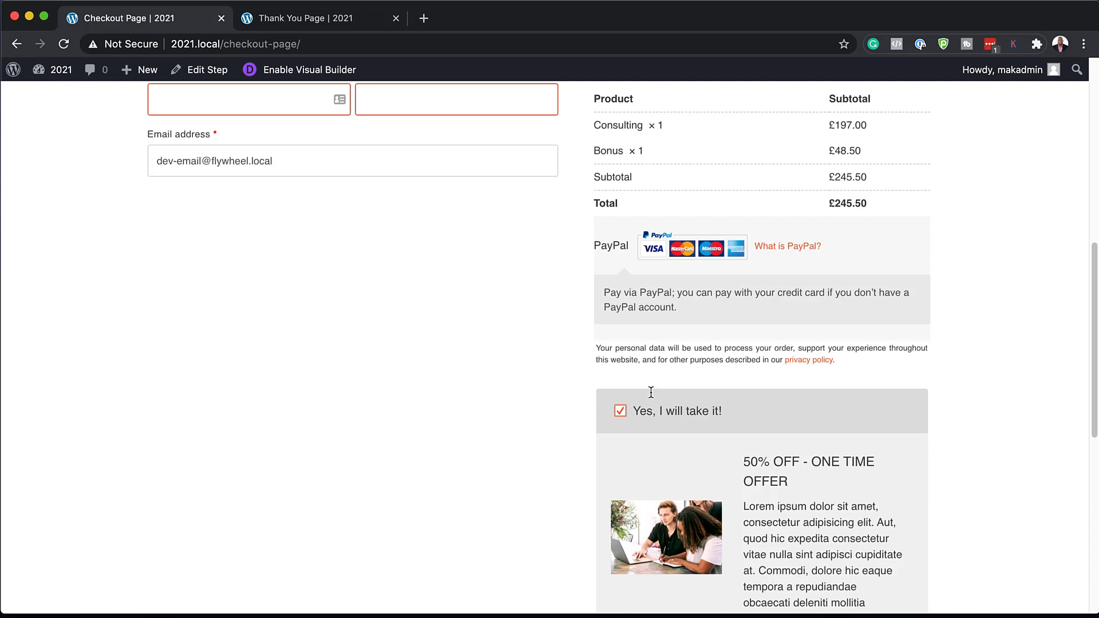
{"action": "left_click", "coordinate": [622, 412]}
{"action": "left_click", "coordinate": [619, 385]}
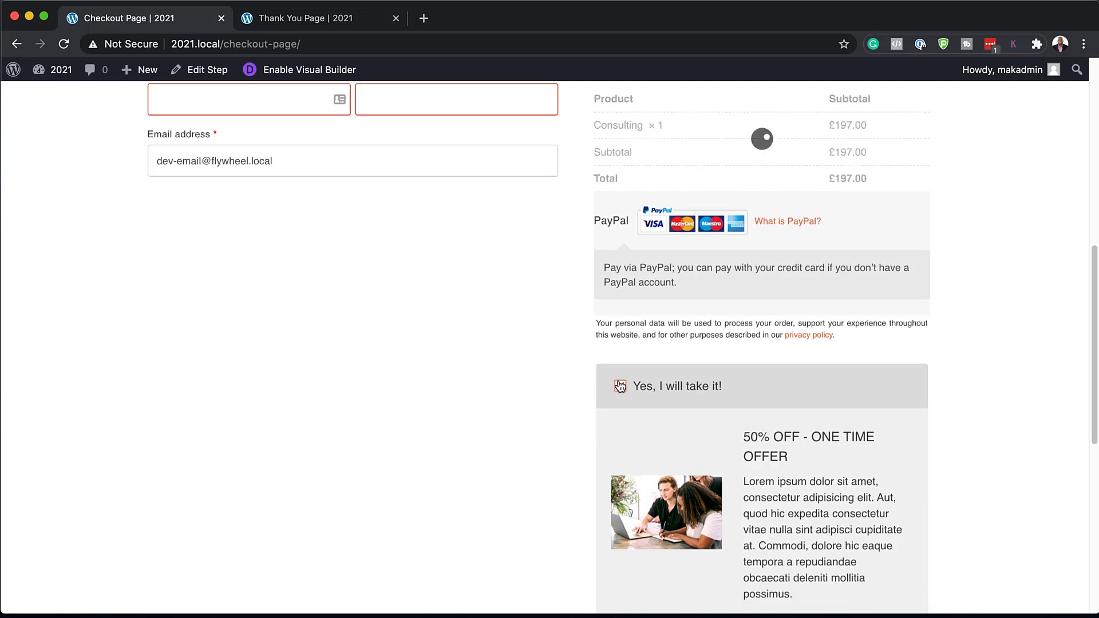
{"action": "scroll", "coordinate": [515, 416], "scroll_direction": "down", "scroll_amount": 6}
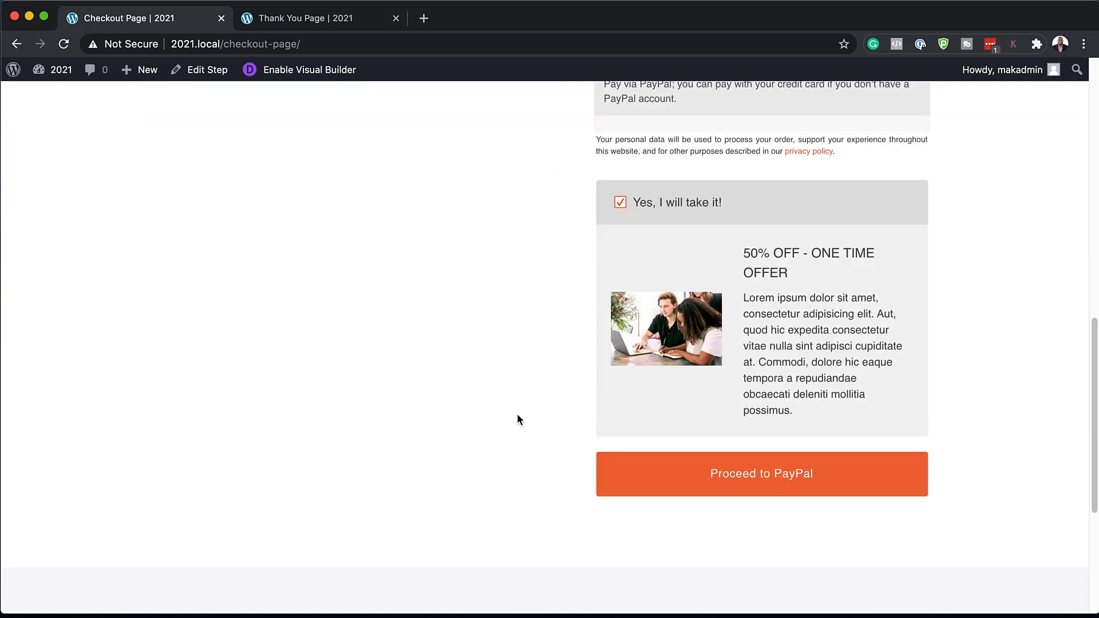
{"action": "left_click", "coordinate": [339, 19]}
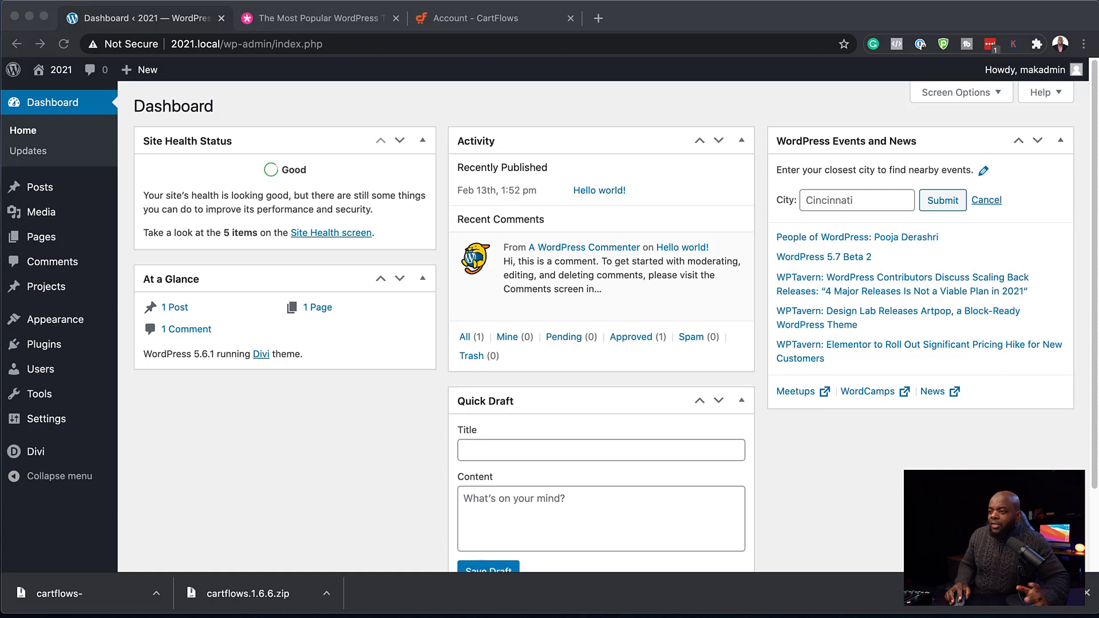
View the Elegant Themes site and the CartFlows account page, and return to the WordPress dashboard.
{"action": "mouse_move", "coordinate": [69, 300]}
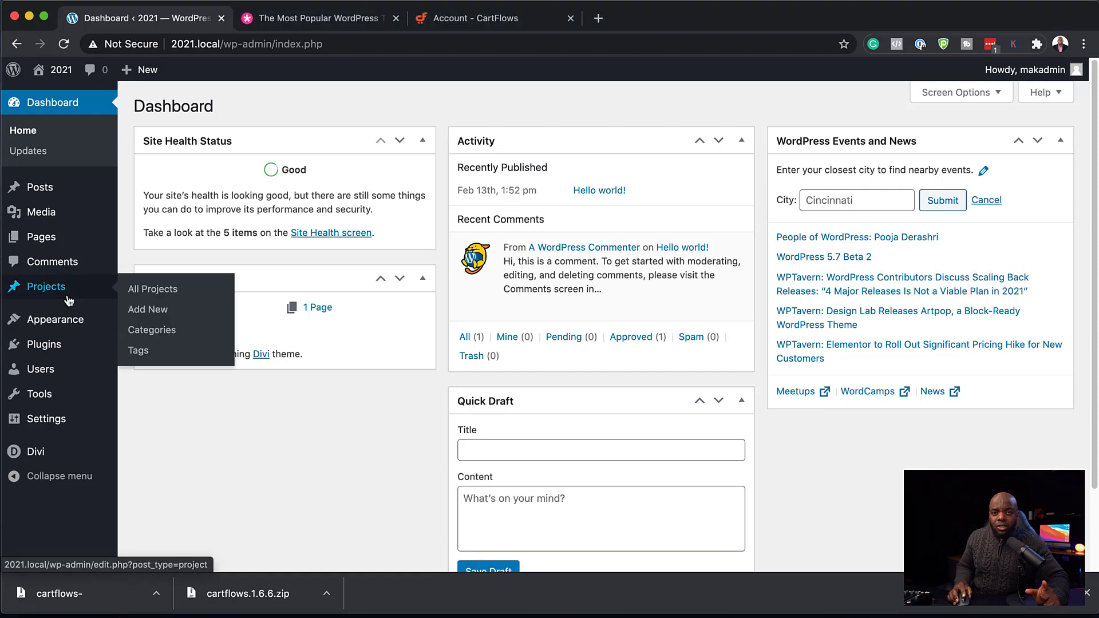
{"action": "left_click", "coordinate": [339, 18]}
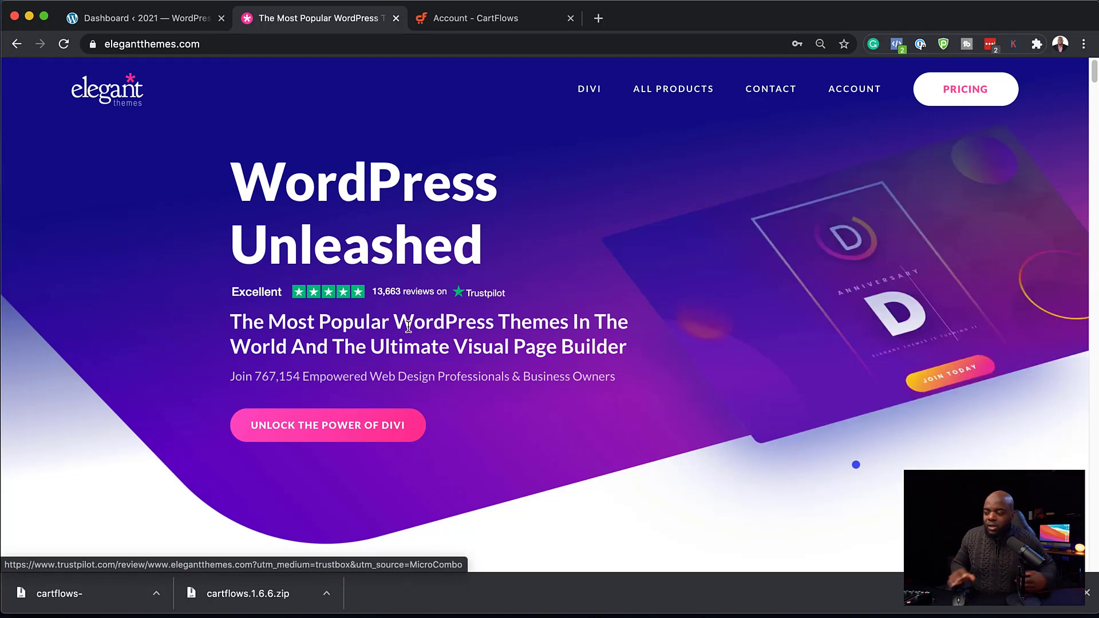
{"action": "left_click", "coordinate": [452, 21]}
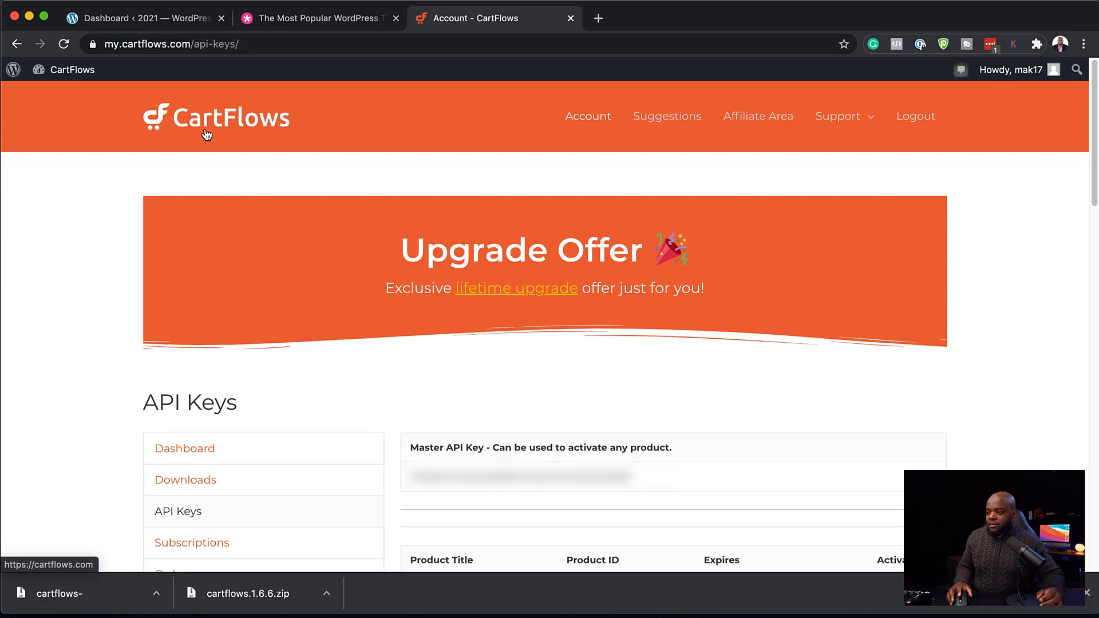
{"action": "left_click", "coordinate": [171, 20]}
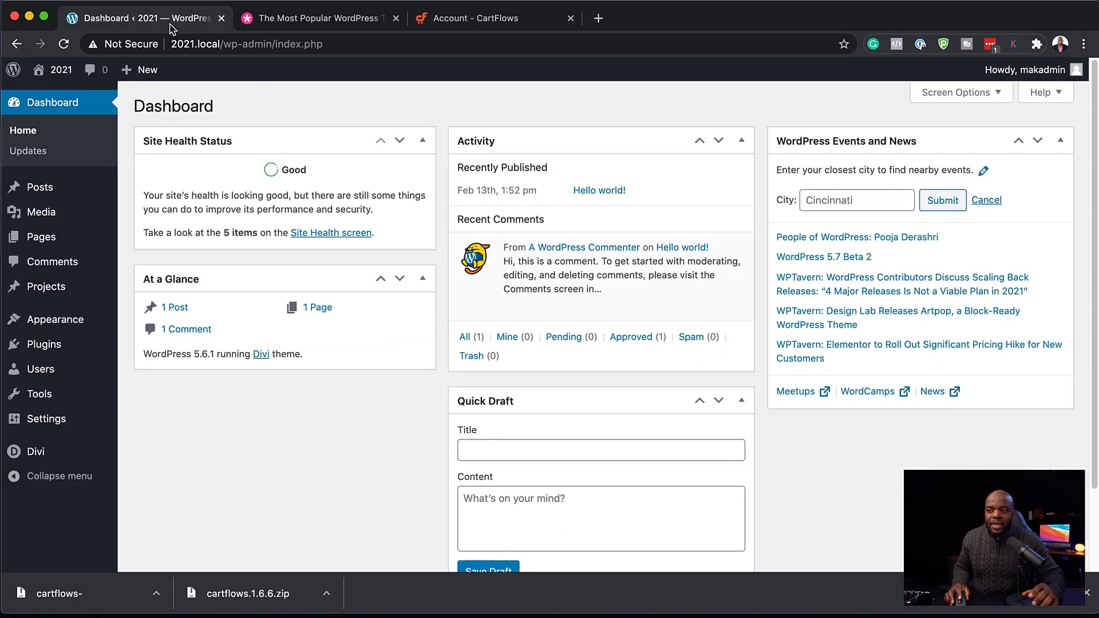
Find the WooCommerce plugin by searching for "woocommerce", install it and activate it.
{"action": "mouse_move", "coordinate": [83, 286]}
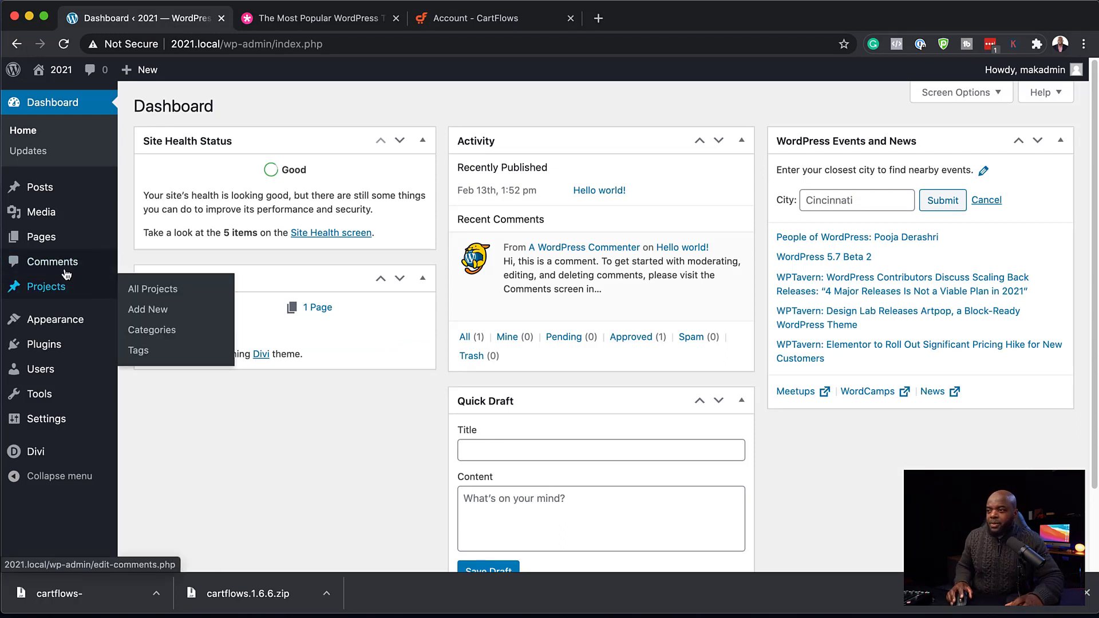
{"action": "mouse_move", "coordinate": [43, 326]}
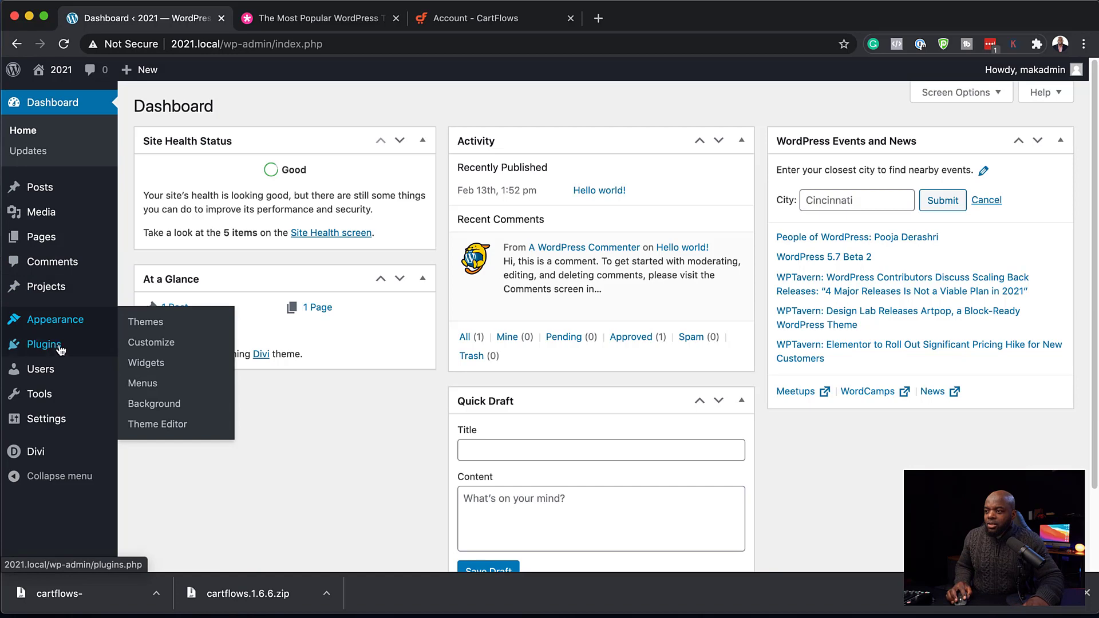
{"action": "mouse_move", "coordinate": [56, 351]}
{"action": "left_click", "coordinate": [145, 369]}
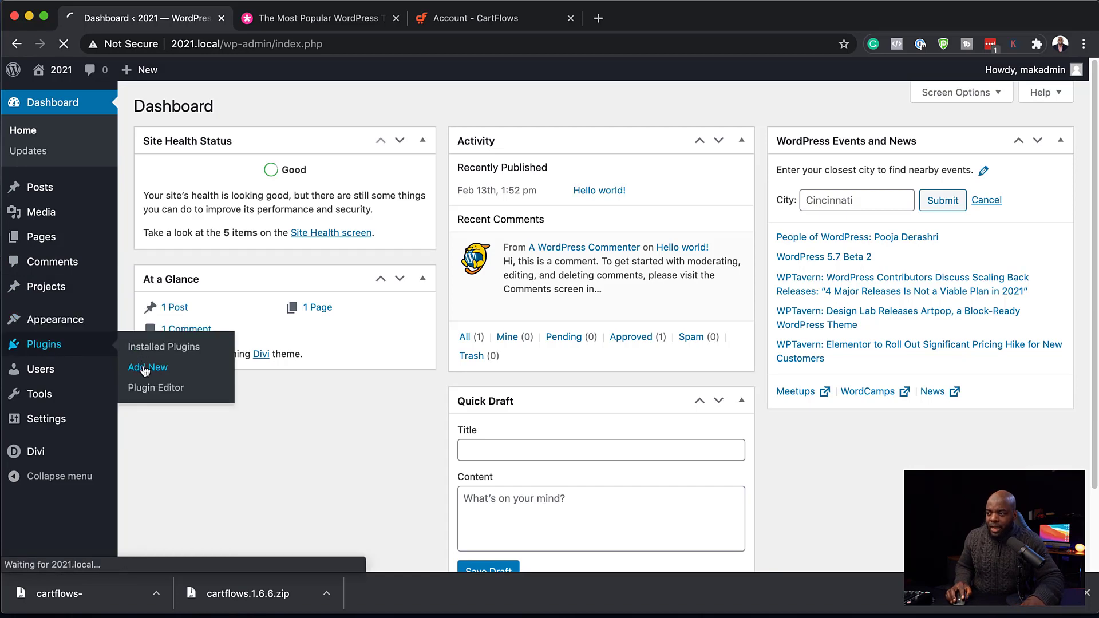
{"action": "type", "text": "woocommerce"}
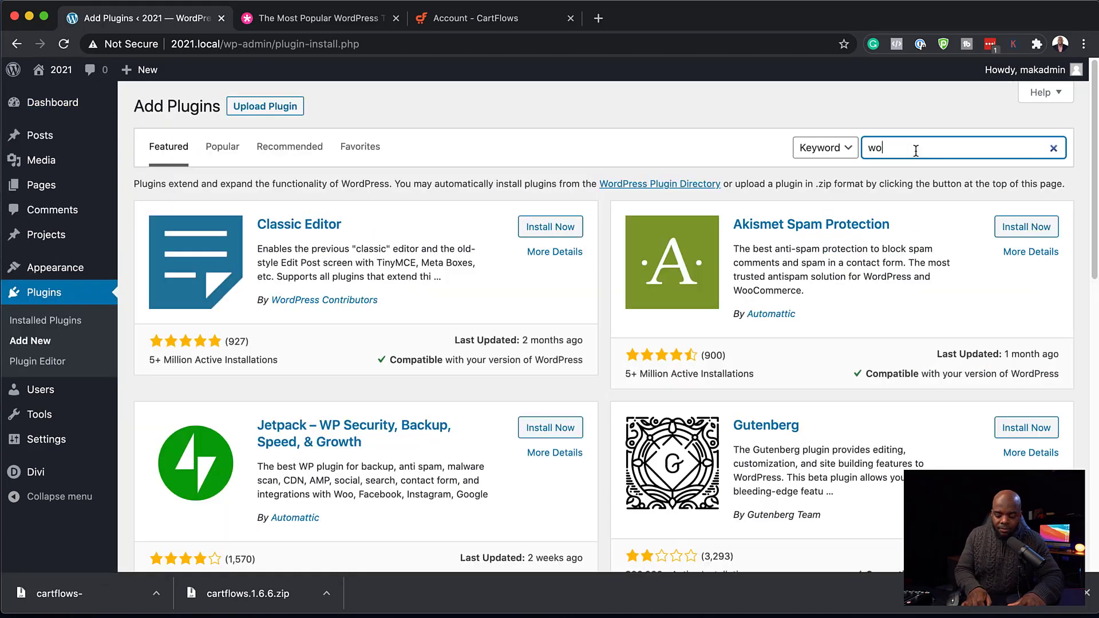
{"action": "left_click", "coordinate": [549, 231]}
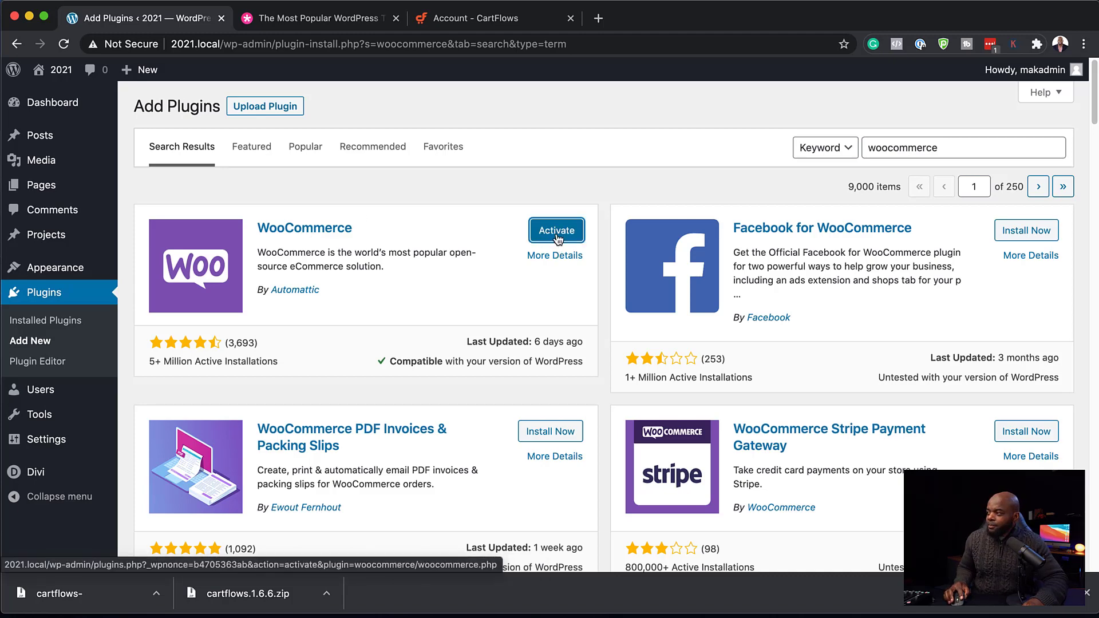
{"action": "left_click", "coordinate": [555, 231]}
Skip the WooCommerce store details setup and close the welcome introduction.
{"action": "scroll", "coordinate": [626, 358], "scroll_direction": "down", "scroll_amount": 3}
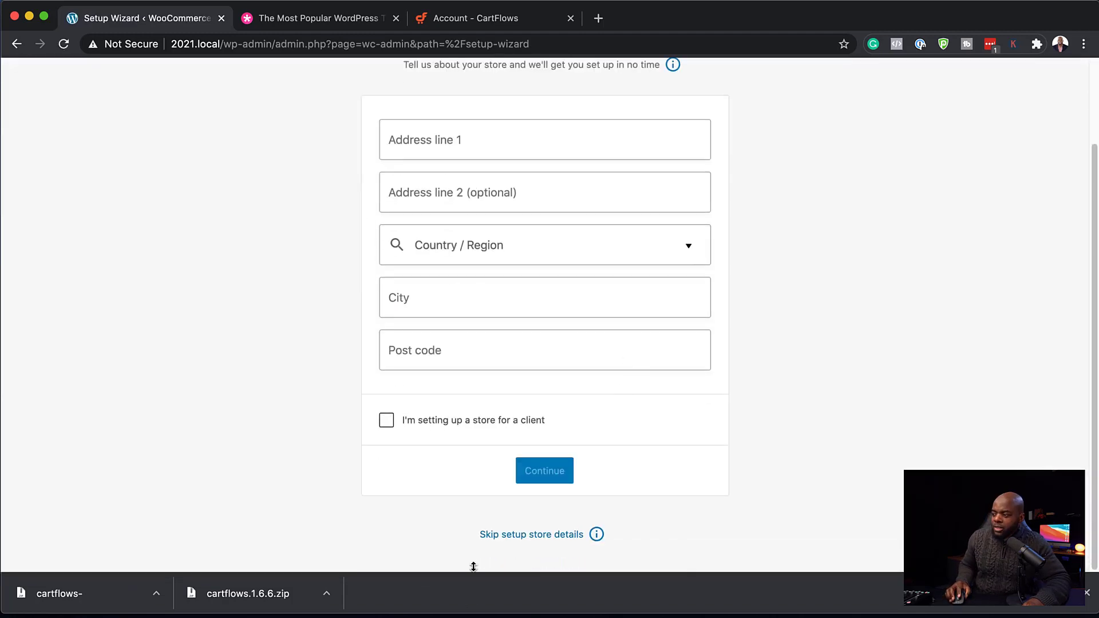
{"action": "left_click", "coordinate": [537, 536]}
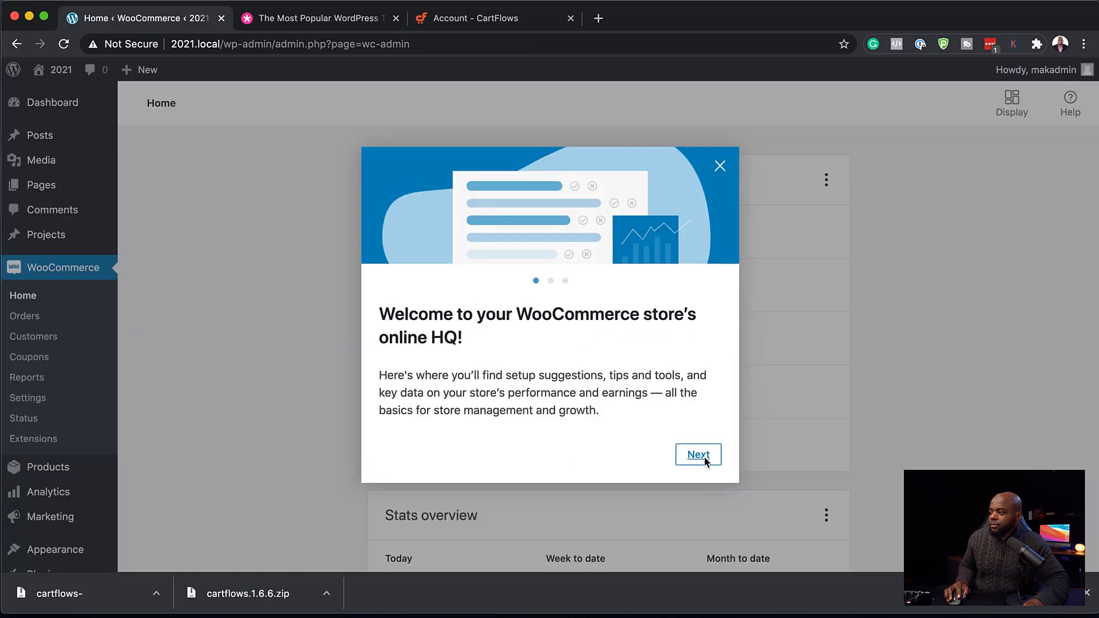
{"action": "left_click", "coordinate": [701, 456]}
{"action": "left_click", "coordinate": [723, 166]}
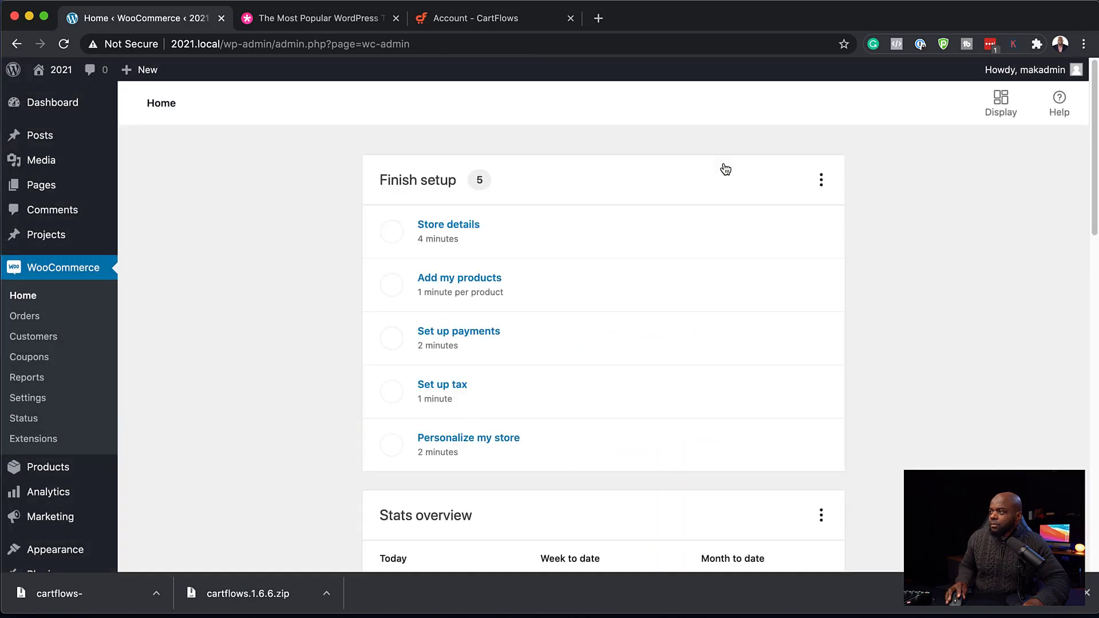
Dismiss all inbox messages on the WooCommerce home page and confirm the dismissal.
{"action": "scroll", "coordinate": [710, 361], "scroll_direction": "down", "scroll_amount": 10}
{"action": "scroll", "coordinate": [707, 366], "scroll_direction": "down", "scroll_amount": 5}
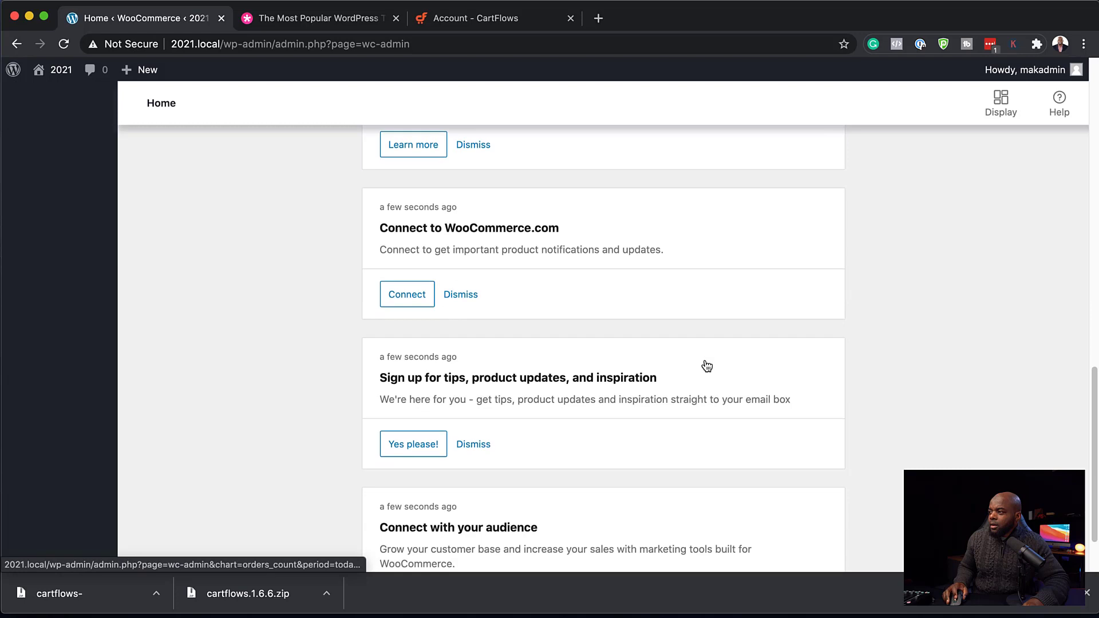
{"action": "left_click", "coordinate": [528, 536]}
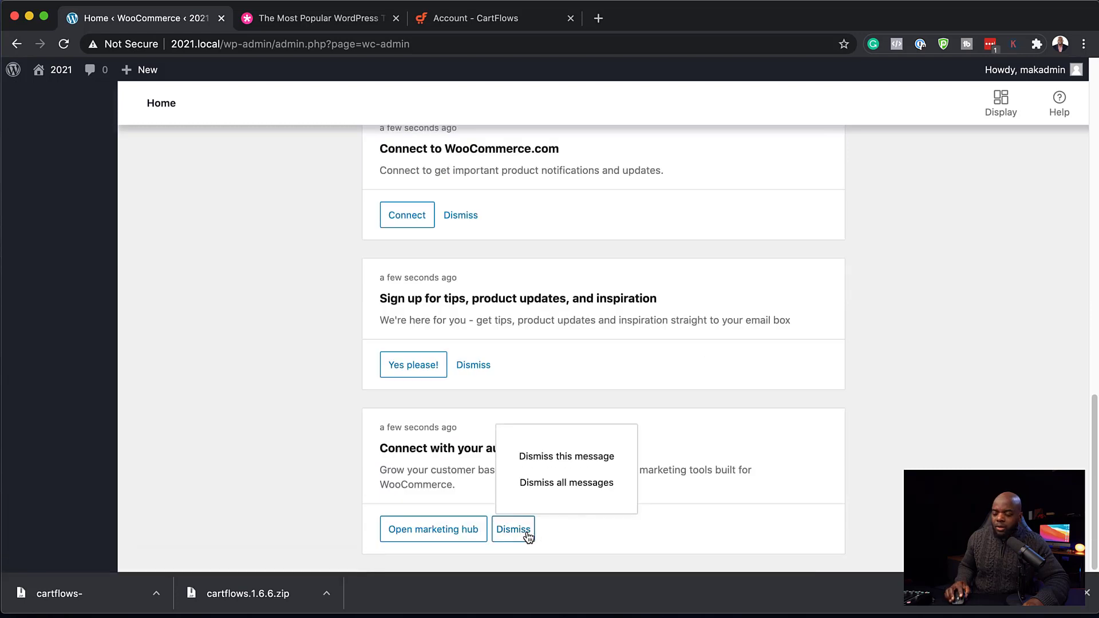
{"action": "left_click", "coordinate": [600, 487]}
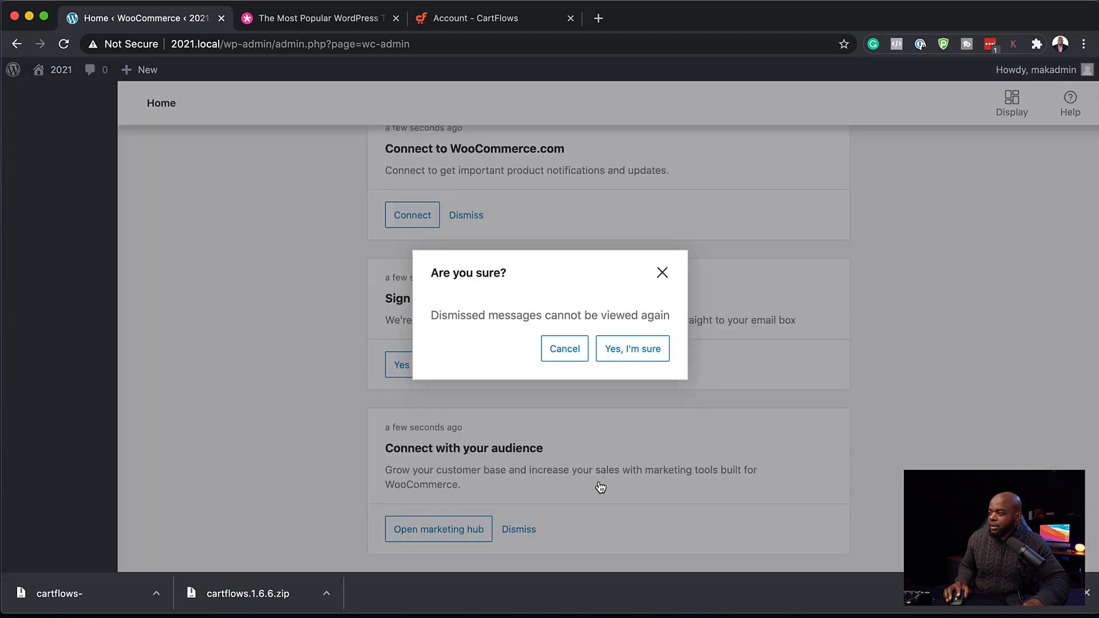
{"action": "left_click", "coordinate": [655, 350]}
Save the WooCommerce payment settings with PayPal Standard as the only enabled payment method.
{"action": "scroll", "coordinate": [270, 348], "scroll_direction": "up", "scroll_amount": 5}
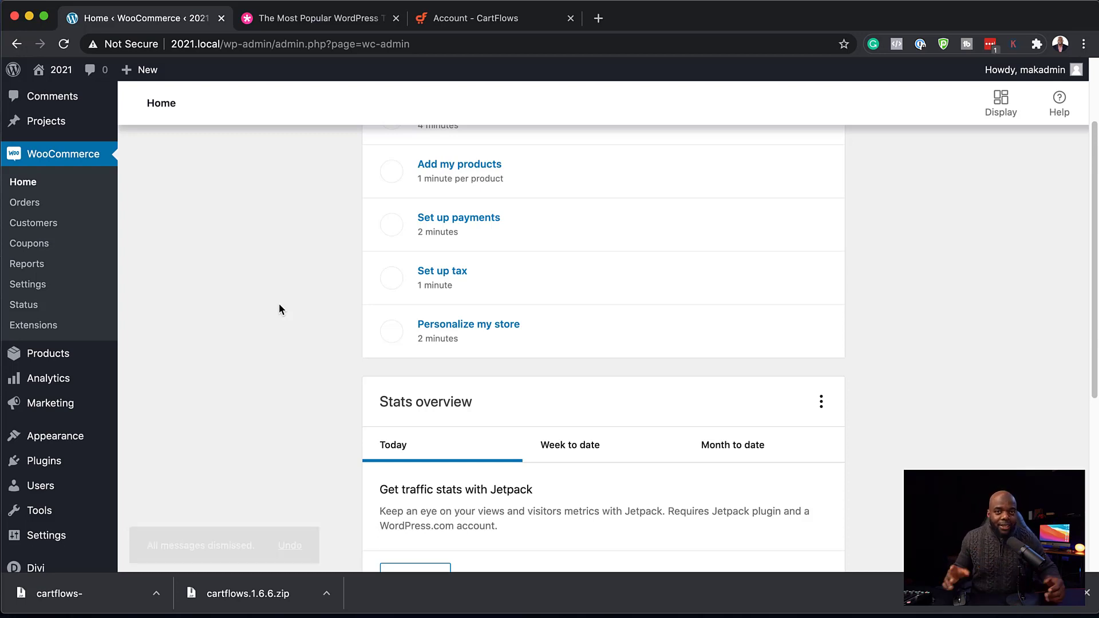
{"action": "left_click", "coordinate": [60, 292]}
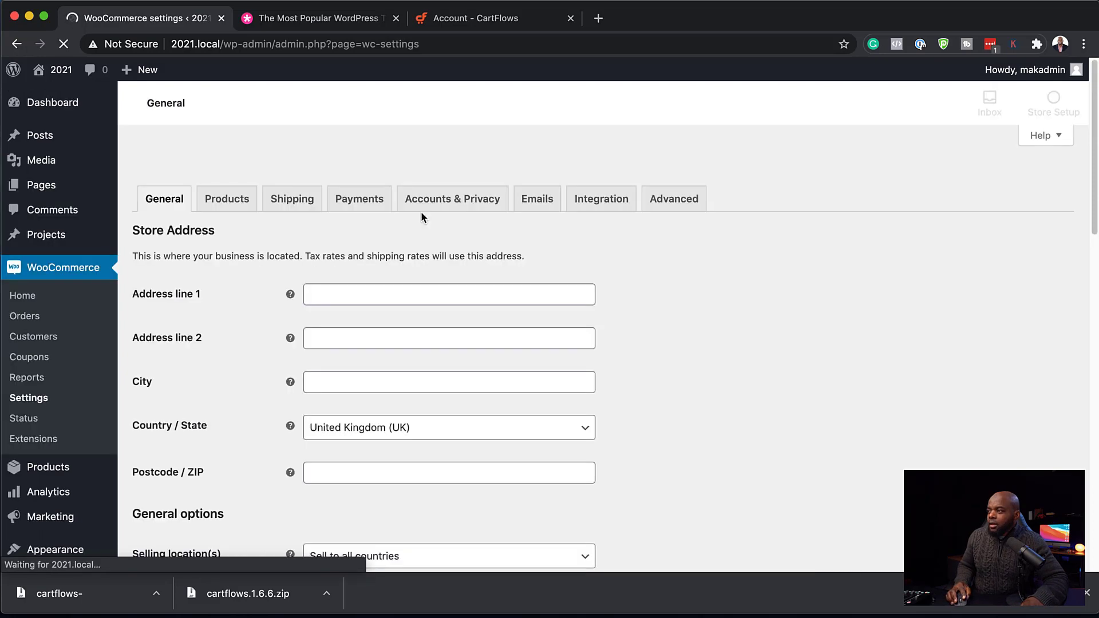
{"action": "left_click", "coordinate": [362, 202]}
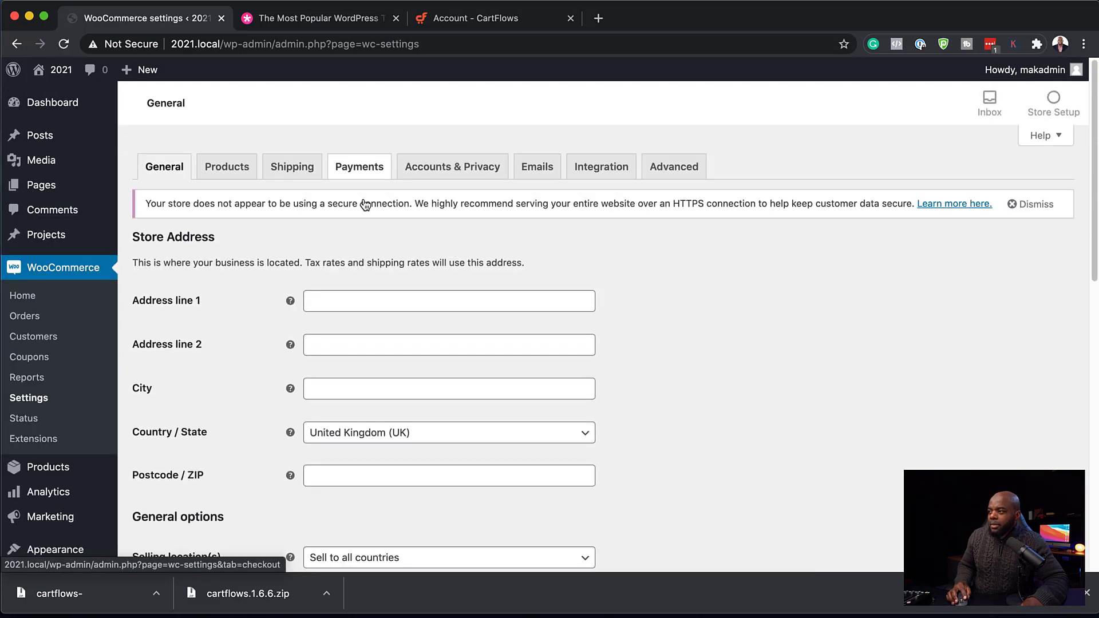
{"action": "scroll", "coordinate": [479, 444], "scroll_direction": "down", "scroll_amount": 3}
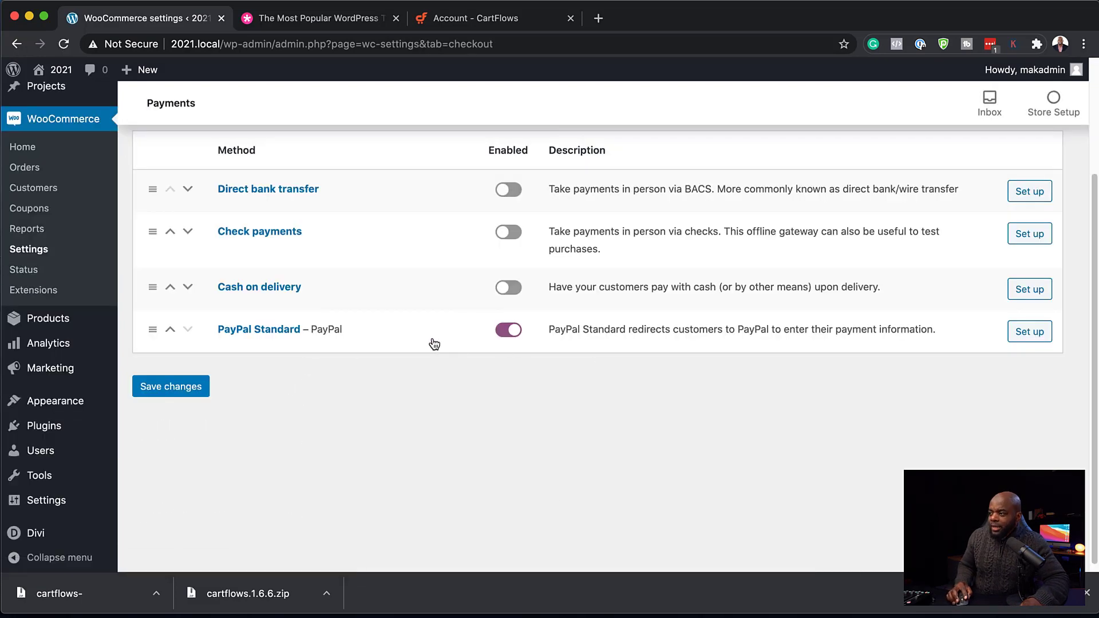
{"action": "left_click", "coordinate": [170, 395]}
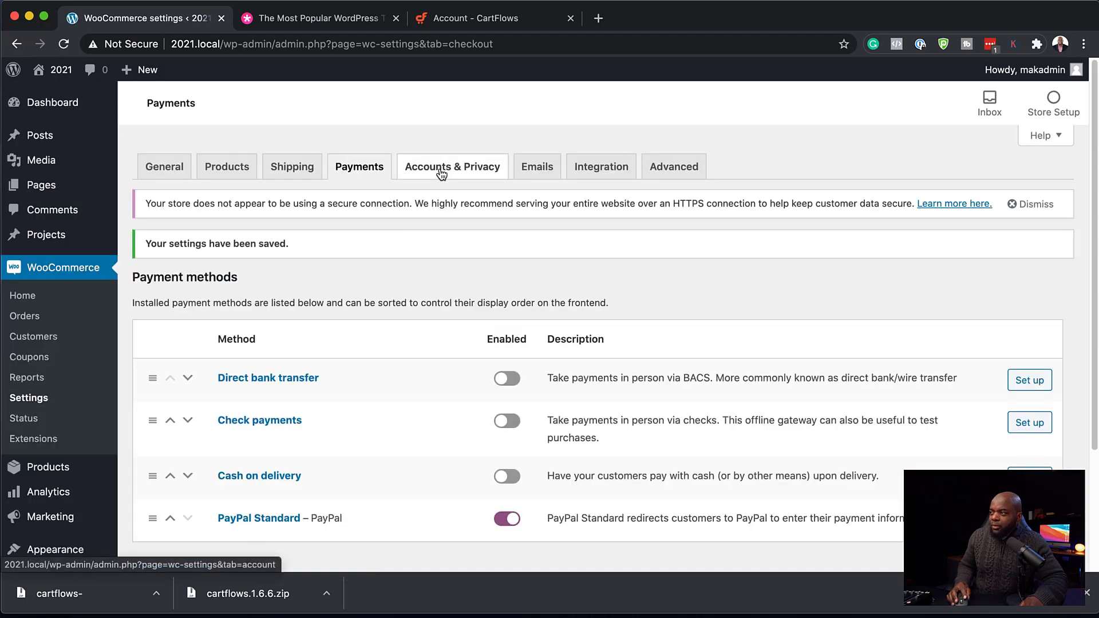
In the accounts and privacy settings, disallow orders without an account, allow login and account creation during checkout, and save the changes.
{"action": "left_click", "coordinate": [441, 171]}
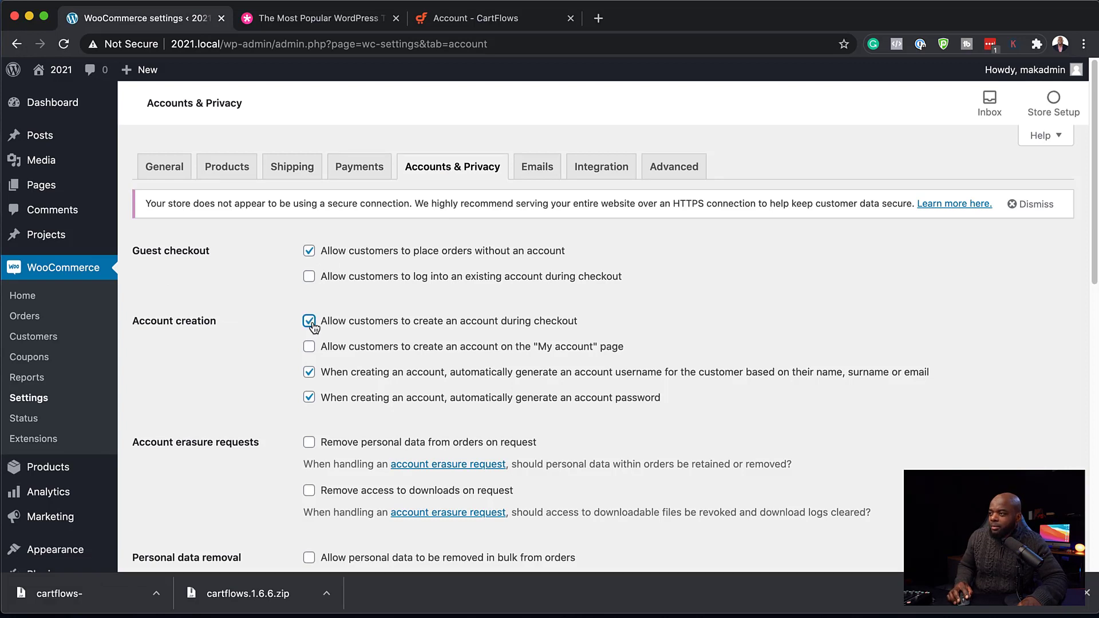
{"action": "left_click", "coordinate": [309, 251]}
{"action": "left_click", "coordinate": [309, 278]}
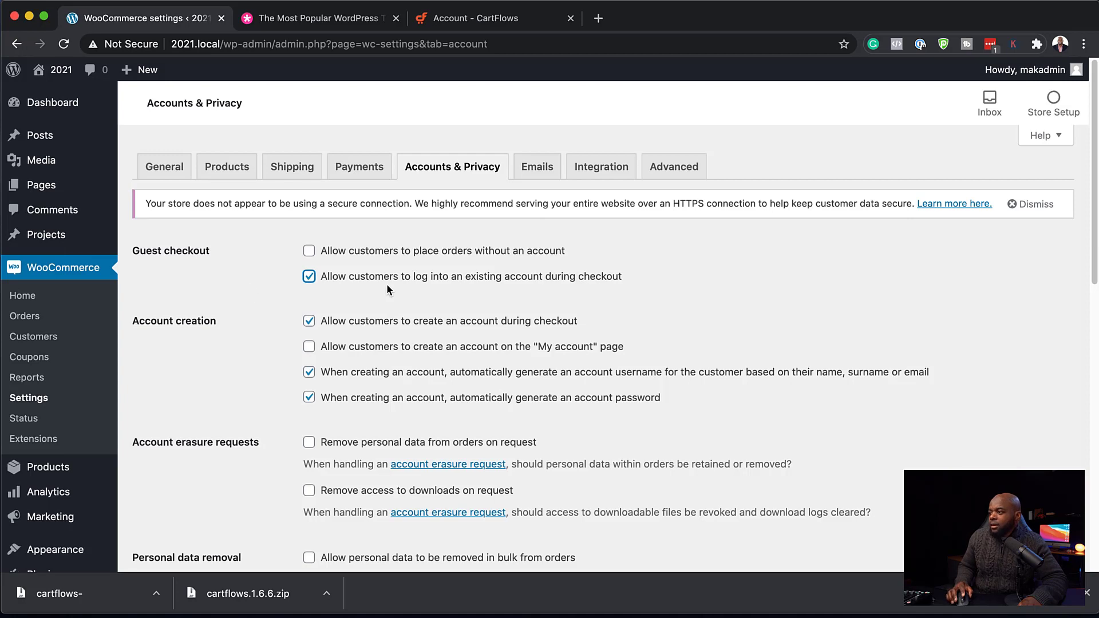
{"action": "scroll", "coordinate": [703, 415], "scroll_direction": "down", "scroll_amount": 15}
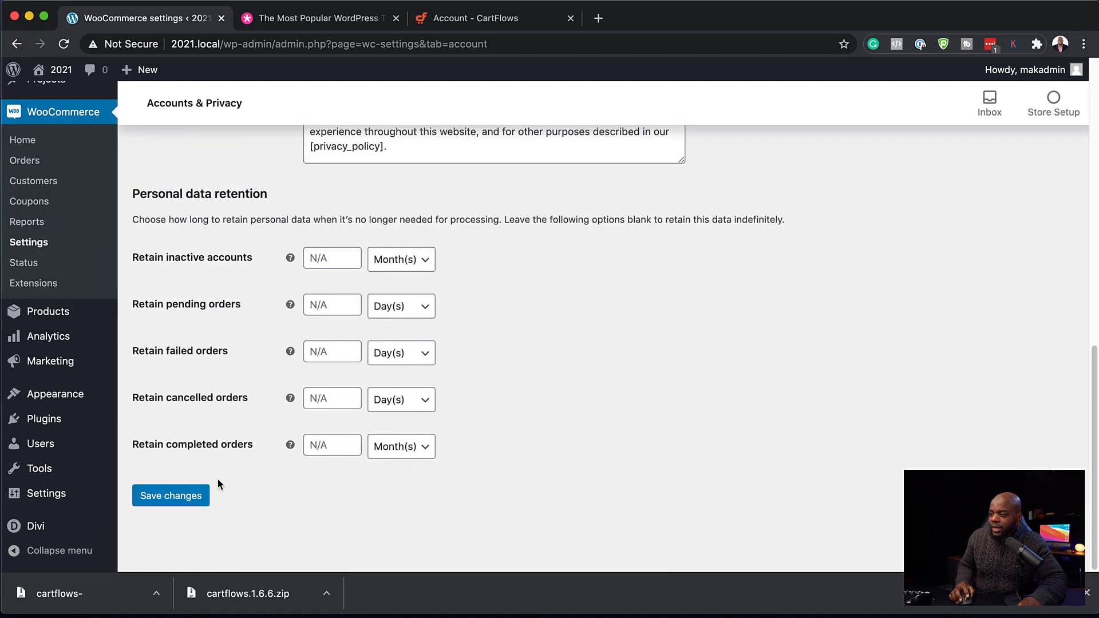
{"action": "left_click", "coordinate": [189, 499]}
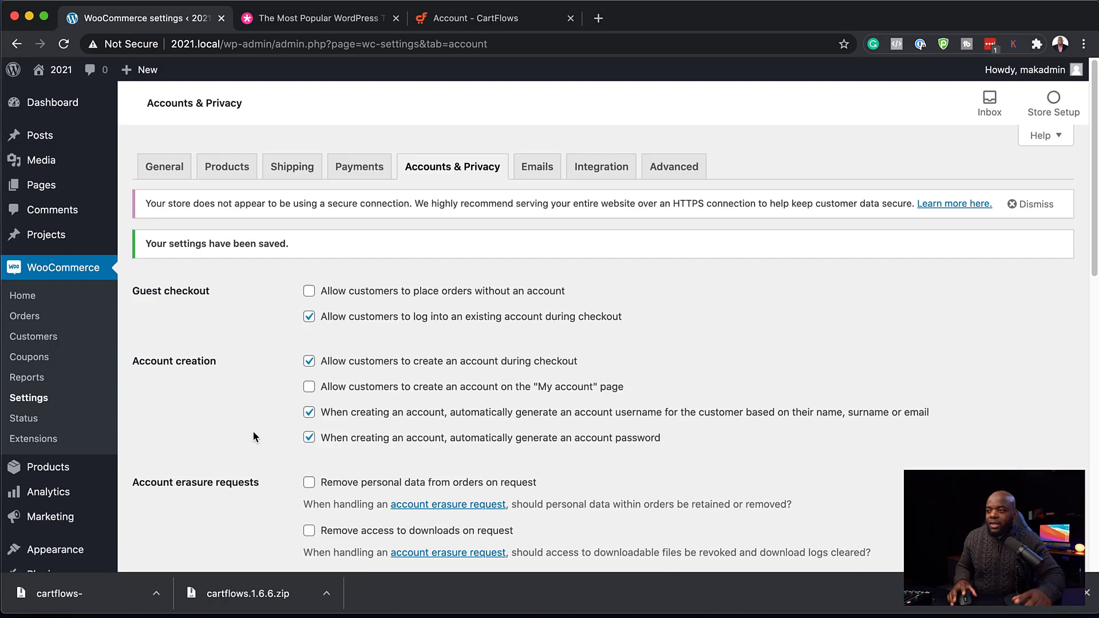
Upload cartflows.1.6.6.zip as a new plugin, install it and activate it.
{"action": "scroll", "coordinate": [76, 344], "scroll_direction": "down", "scroll_amount": 10}
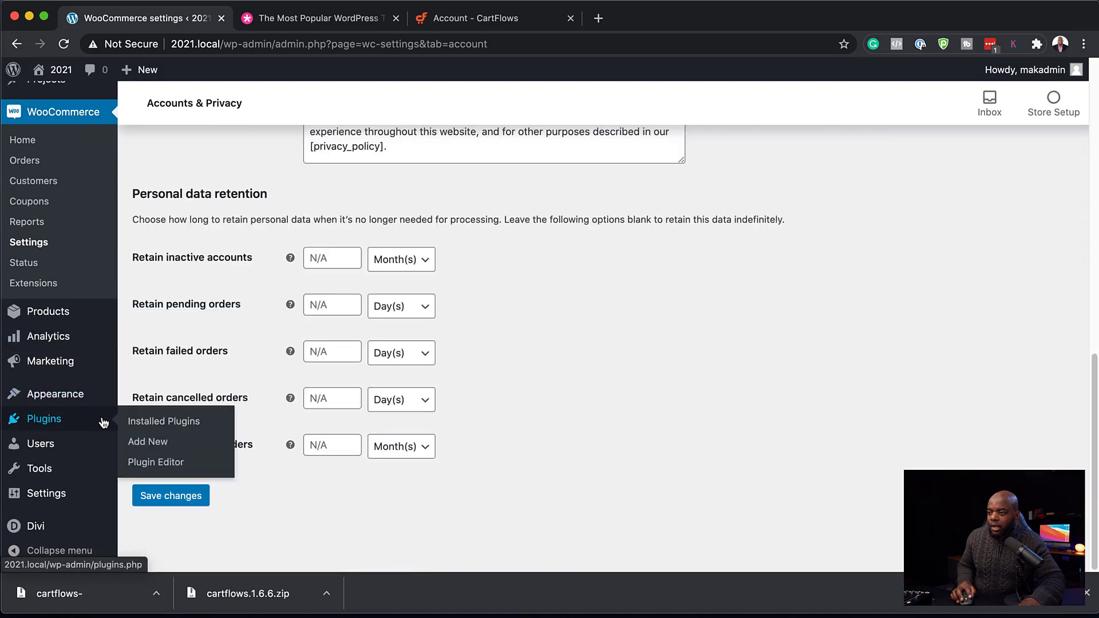
{"action": "left_click", "coordinate": [161, 444]}
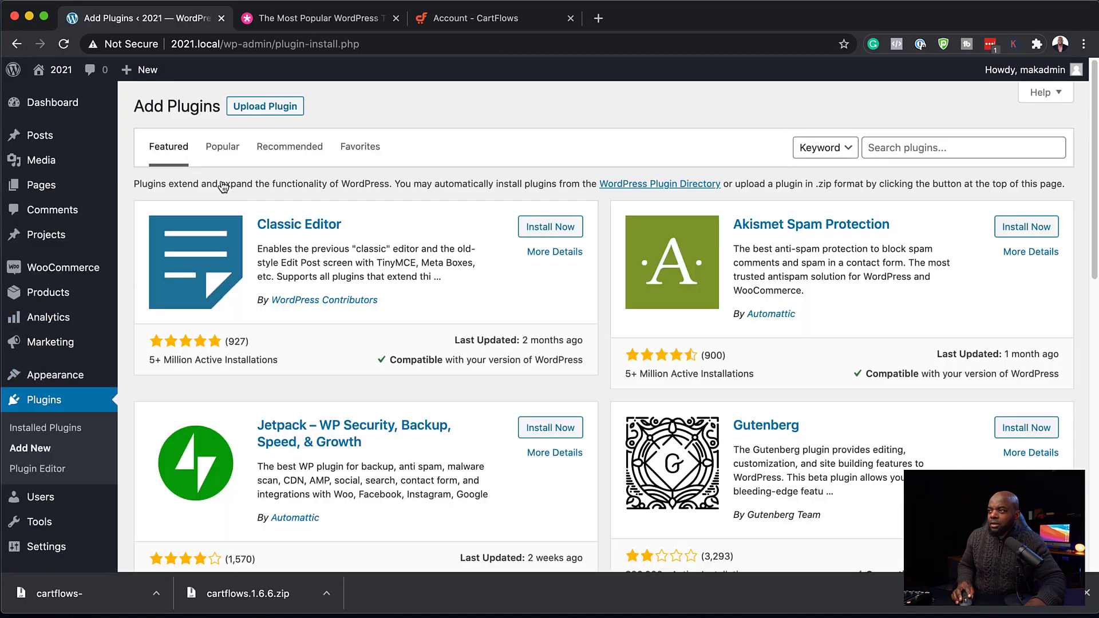
{"action": "left_click", "coordinate": [256, 105]}
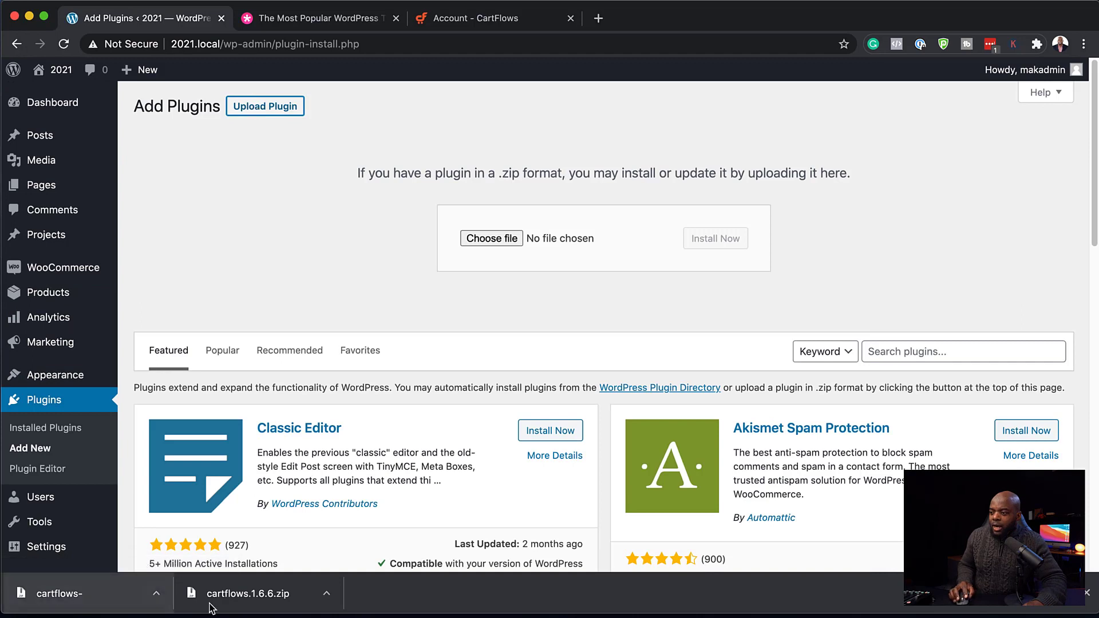
{"action": "left_click_drag", "start_coordinate": [238, 597], "coordinate": [536, 245]}
{"action": "left_click", "coordinate": [706, 242]}
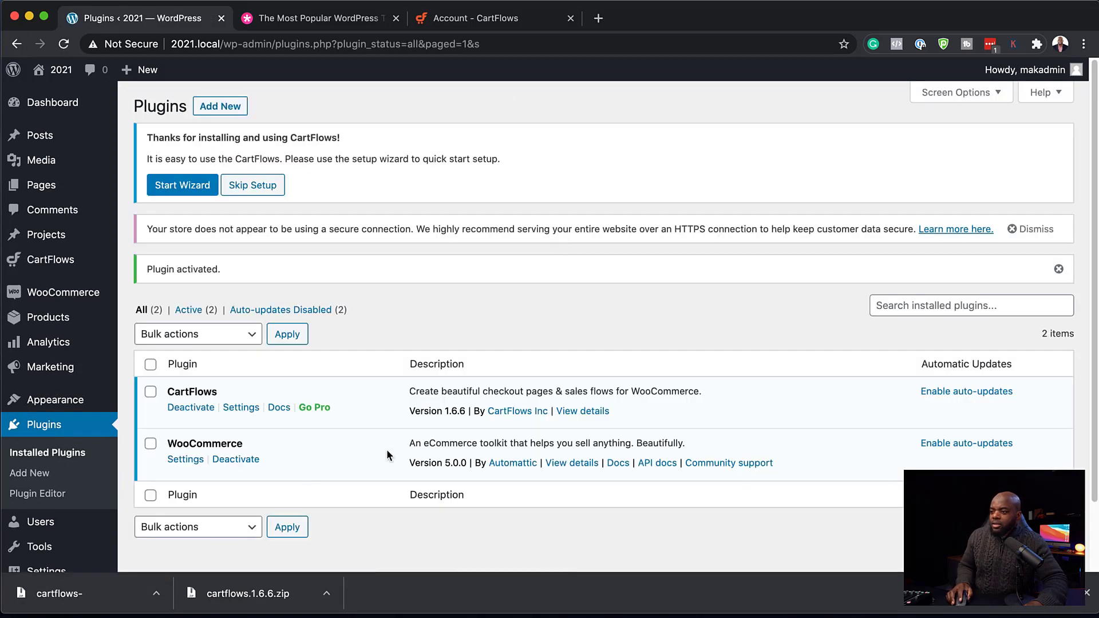
Upload cartflows-pro-1.6.3-ystxl1.zip from the Downloads folder as a new plugin, install it and activate it.
{"action": "scroll", "coordinate": [387, 452], "scroll_direction": "down", "scroll_amount": 3}
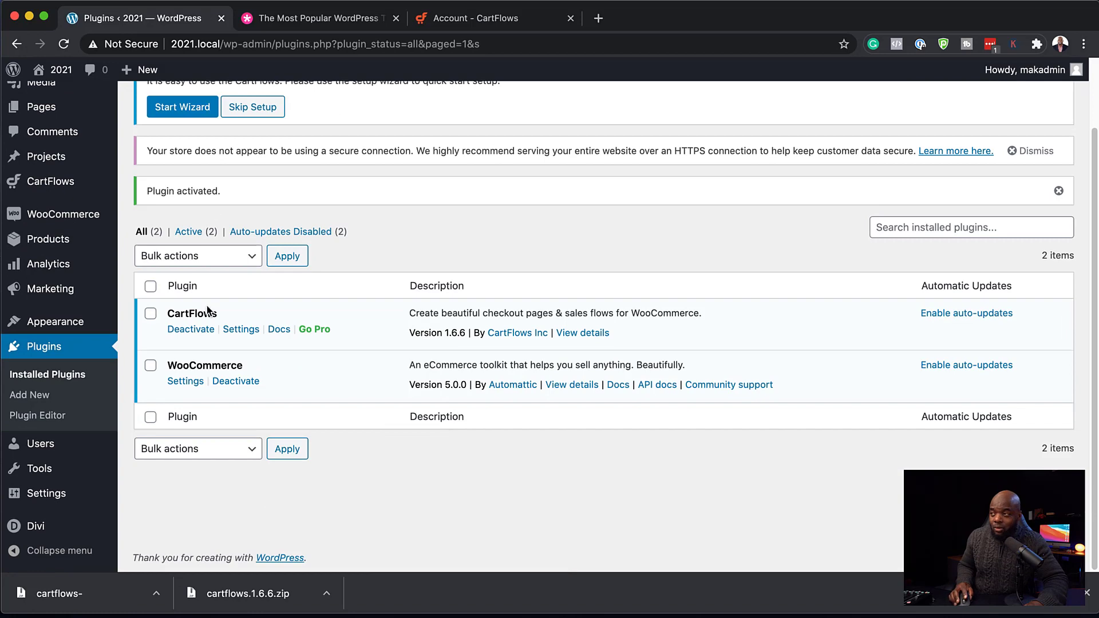
{"action": "scroll", "coordinate": [386, 358], "scroll_direction": "up", "scroll_amount": 3}
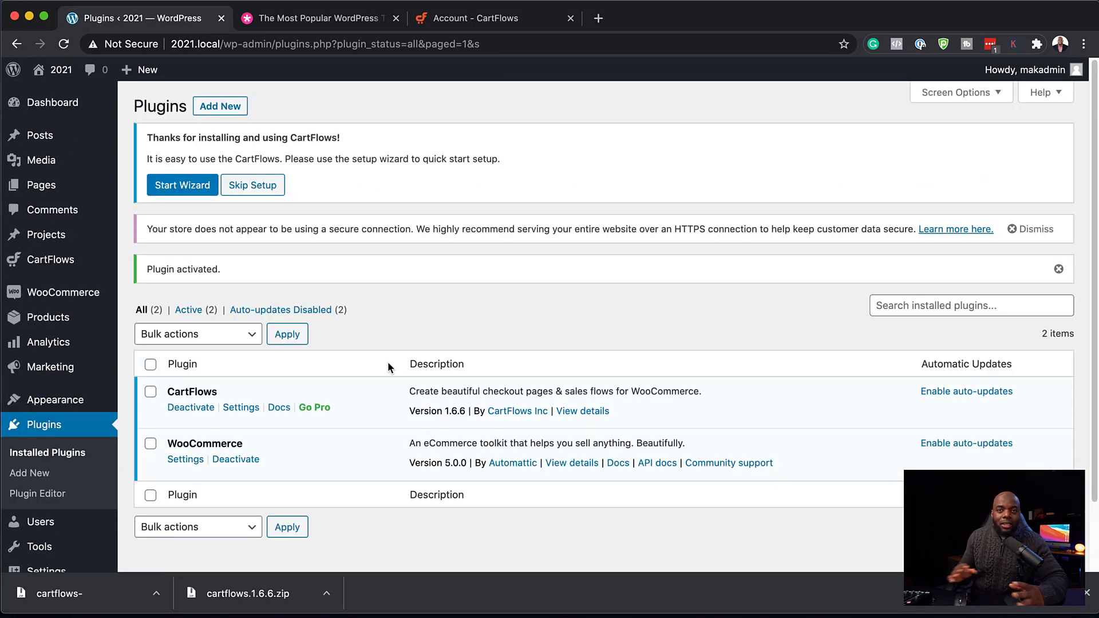
{"action": "left_click", "coordinate": [223, 111]}
{"action": "left_click", "coordinate": [282, 110]}
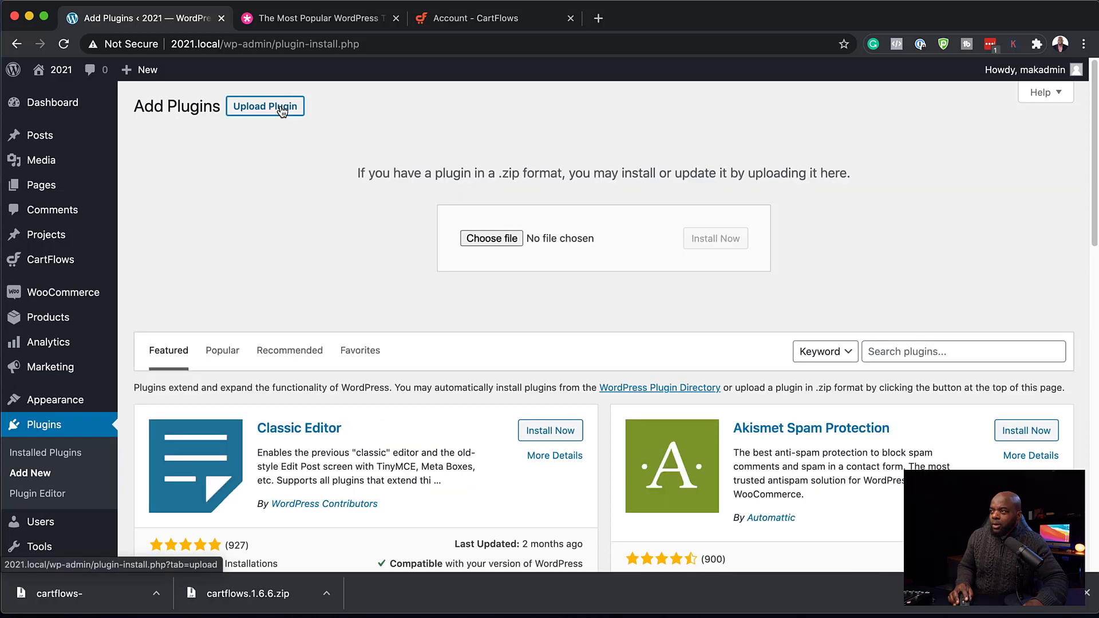
{"action": "left_click", "coordinate": [474, 241]}
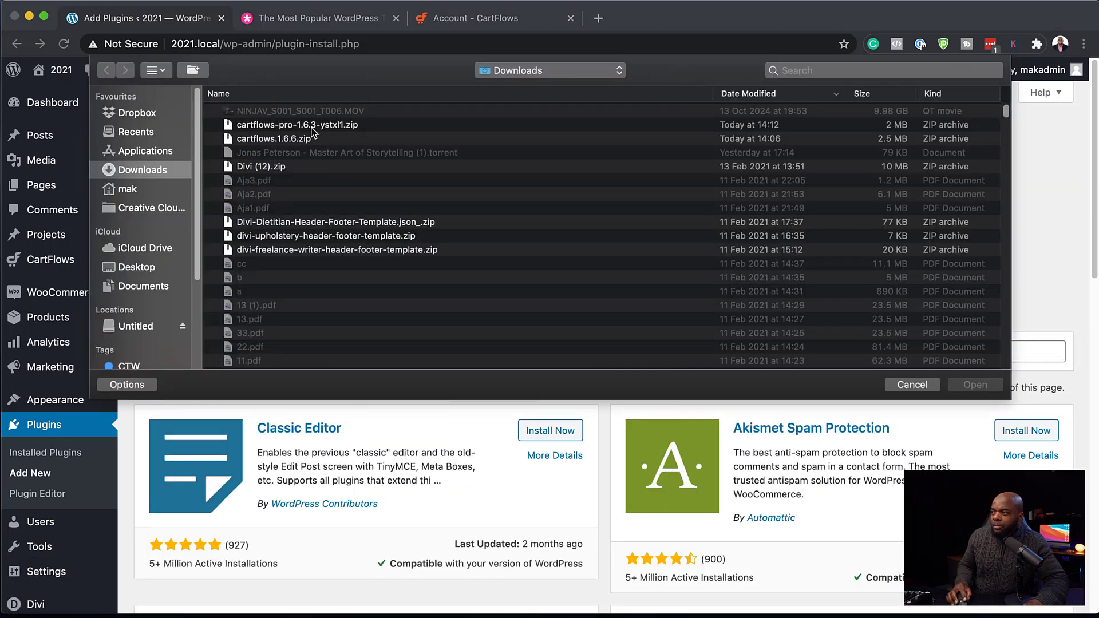
{"action": "left_click", "coordinate": [312, 127]}
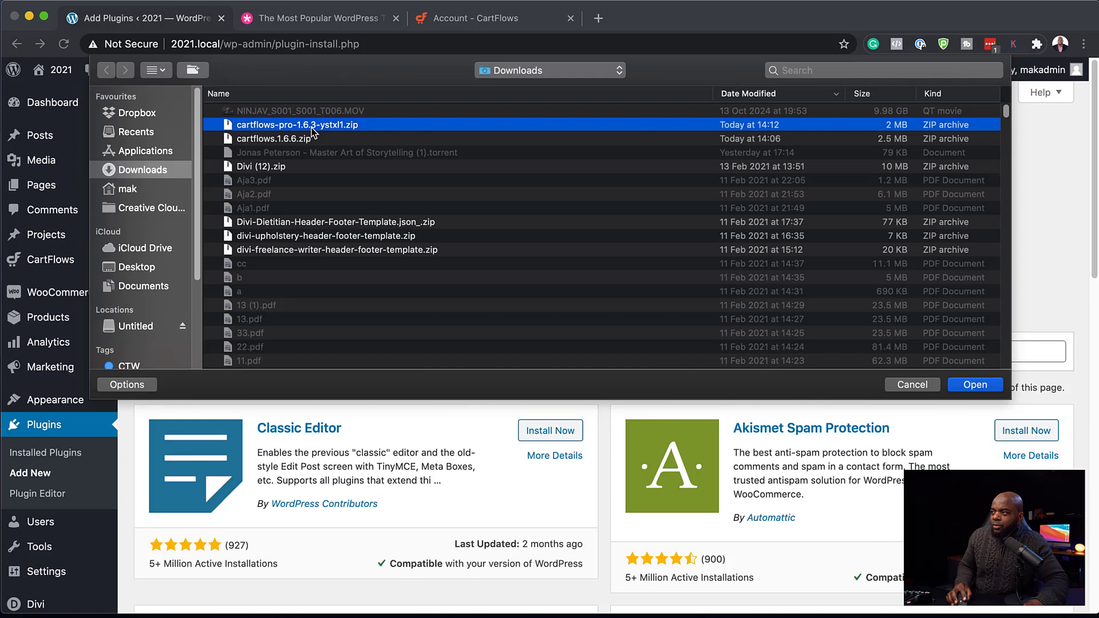
{"action": "left_click", "coordinate": [976, 385]}
{"action": "left_click", "coordinate": [733, 246]}
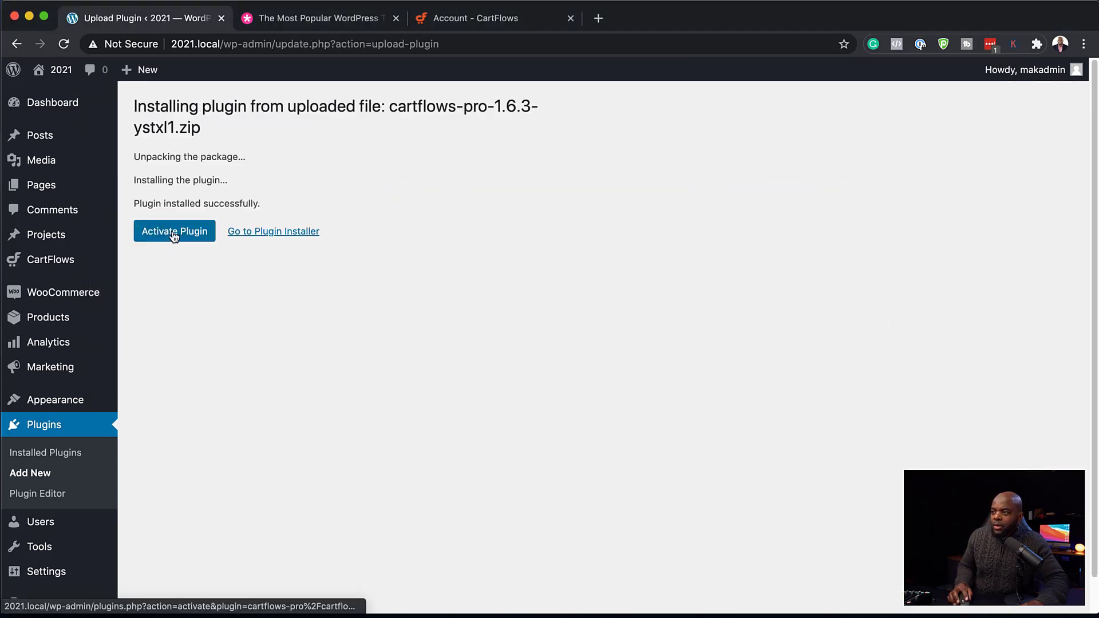
{"action": "left_click", "coordinate": [173, 234]}
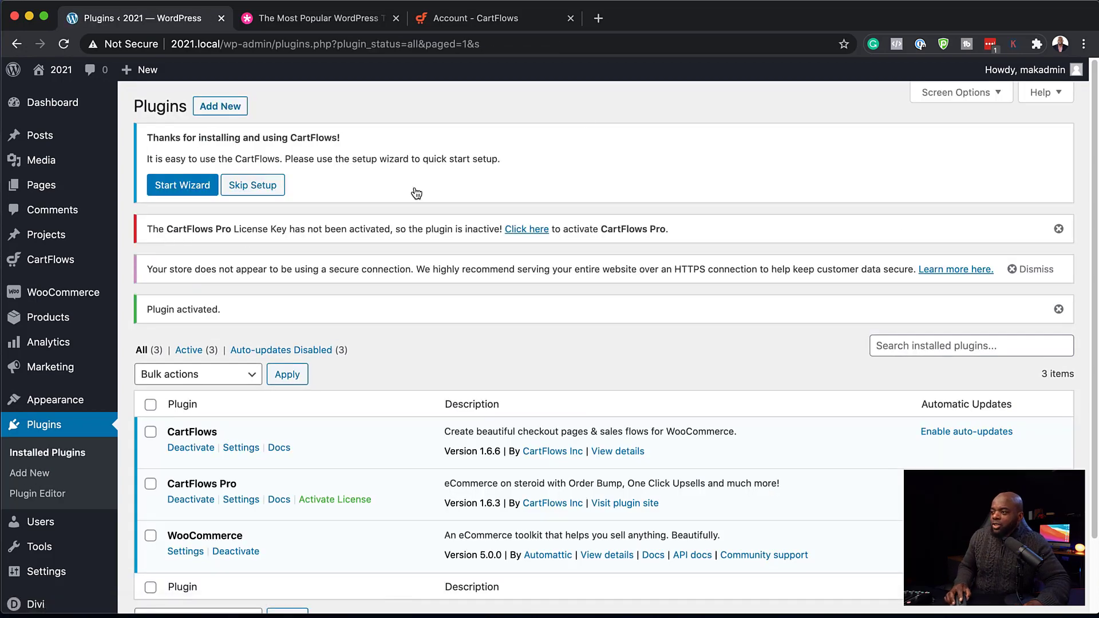
Copy the master API key from the CartFlows account page and activate the CartFlows Pro license with it.
{"action": "left_click", "coordinate": [517, 22]}
{"action": "double_click", "coordinate": [621, 475]}
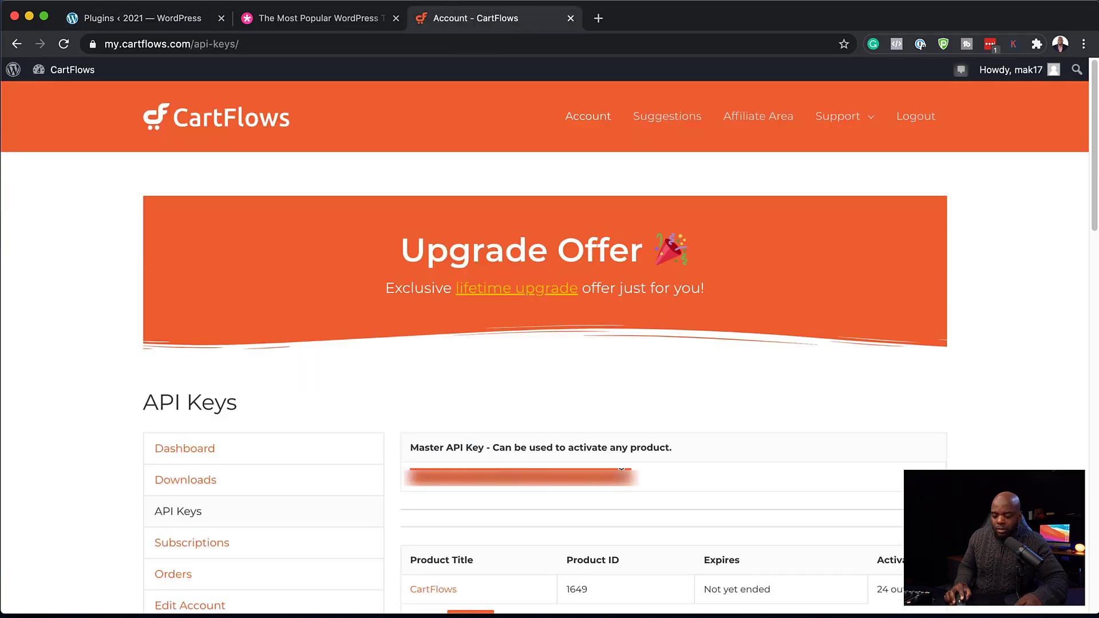
{"action": "key", "text": "super+1"}
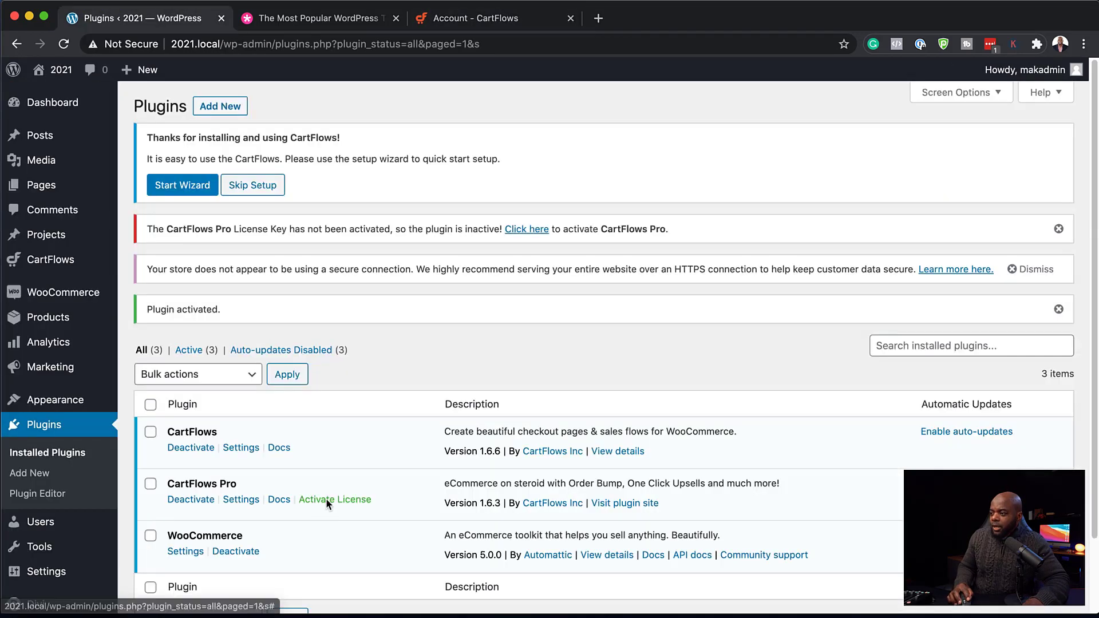
{"action": "left_click", "coordinate": [327, 500]}
{"action": "left_click", "coordinate": [468, 320]}
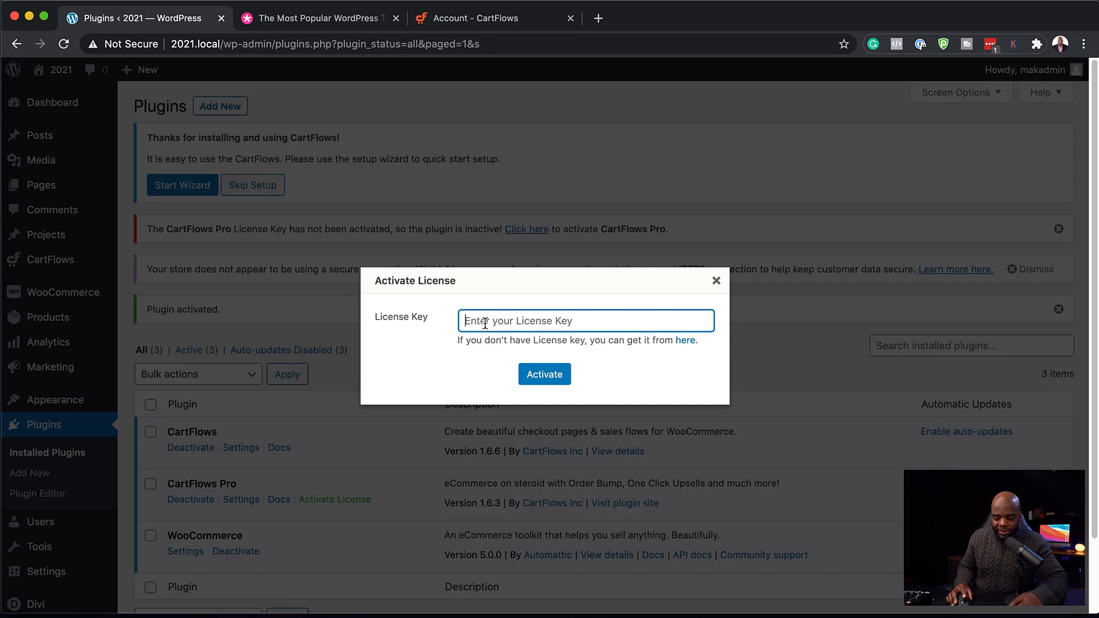
{"action": "key", "text": "super+v"}
{"action": "left_click", "coordinate": [551, 380]}
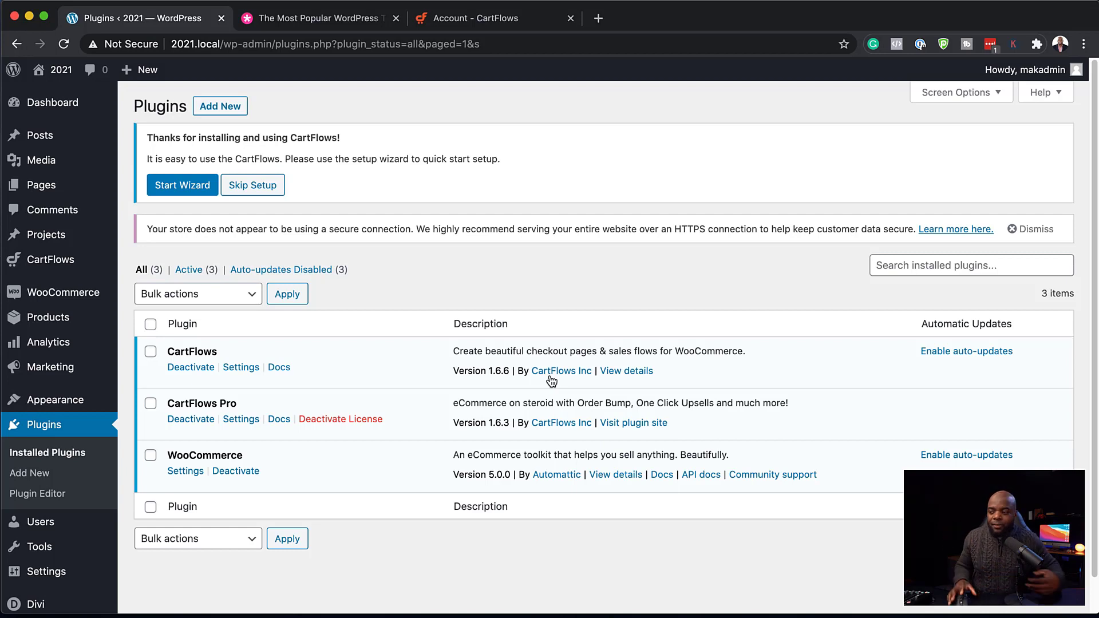
In the Divi theme options, enable the Divi Builder for the Steps post type.
{"action": "scroll", "coordinate": [68, 573], "scroll_direction": "down", "scroll_amount": 1}
{"action": "mouse_move", "coordinate": [69, 579]}
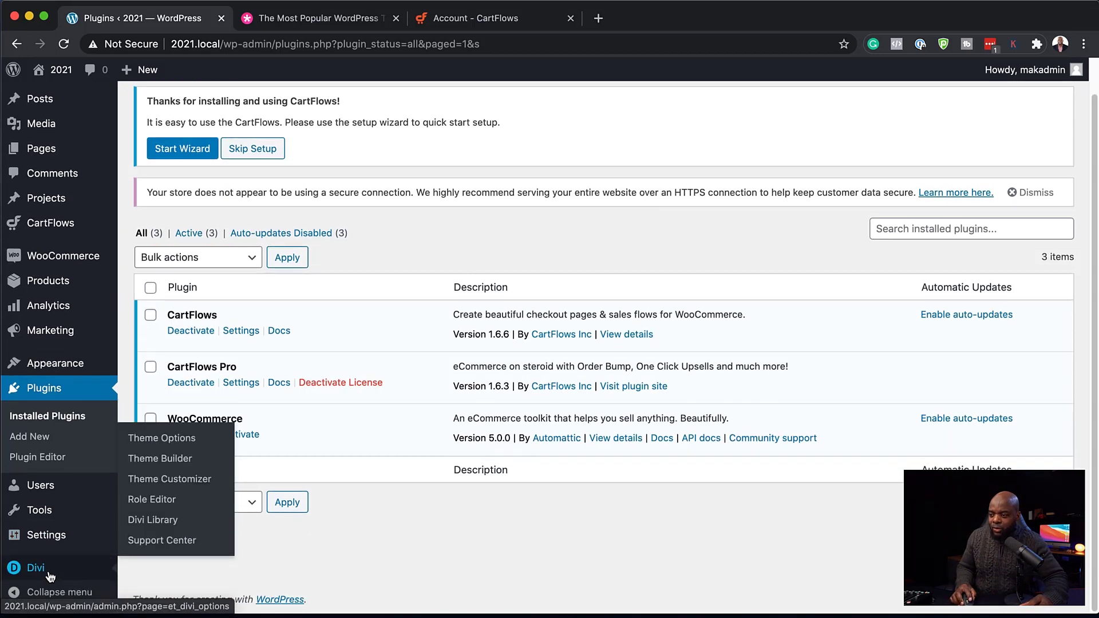
{"action": "left_click", "coordinate": [163, 437]}
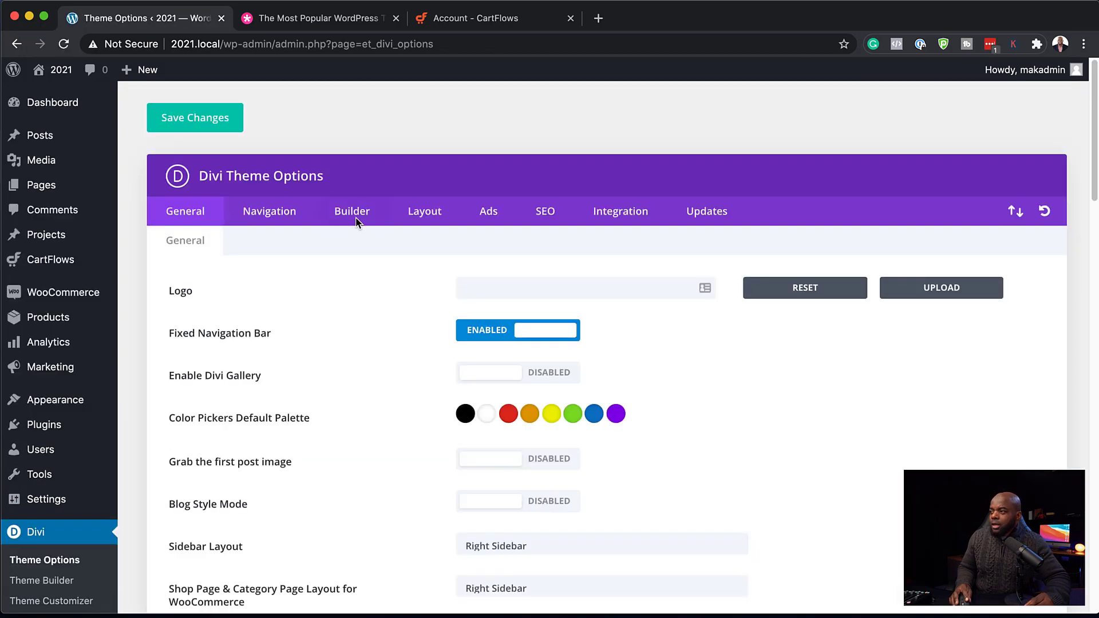
{"action": "left_click", "coordinate": [353, 218]}
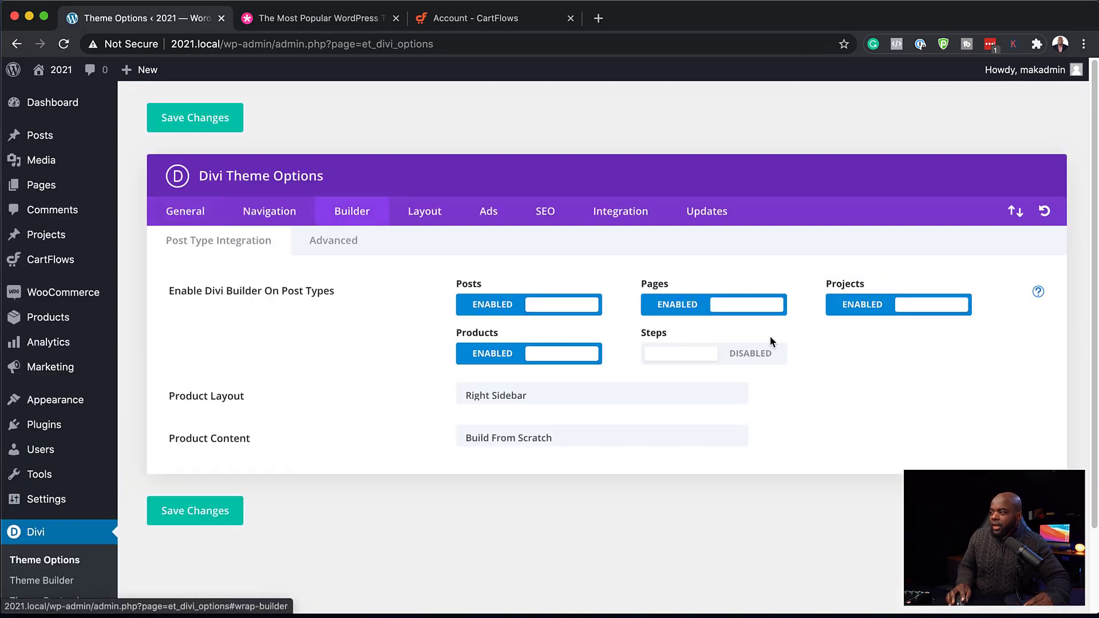
{"action": "left_click", "coordinate": [747, 362]}
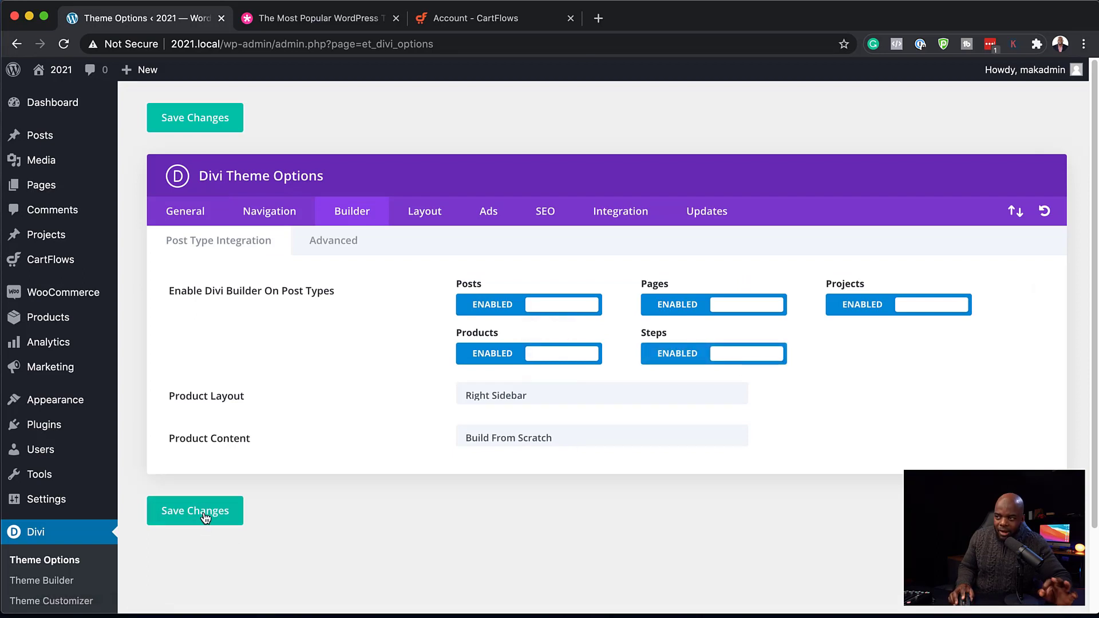
In the CartFlows general settings, set the ready templates to Divi and save the settings.
{"action": "mouse_move", "coordinate": [74, 261]}
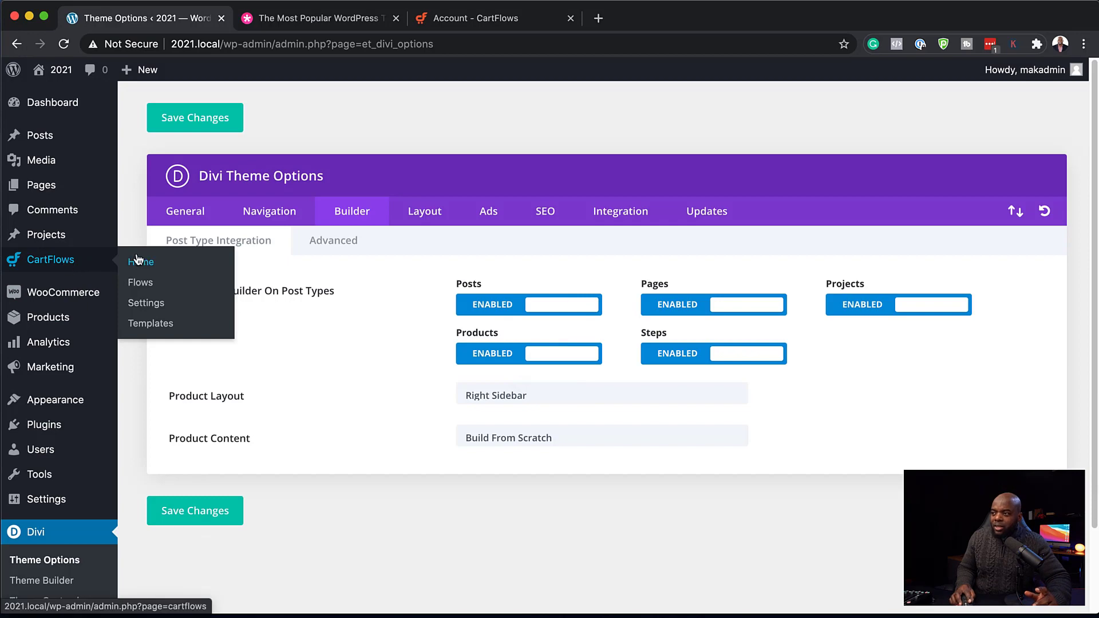
{"action": "left_click", "coordinate": [148, 303]}
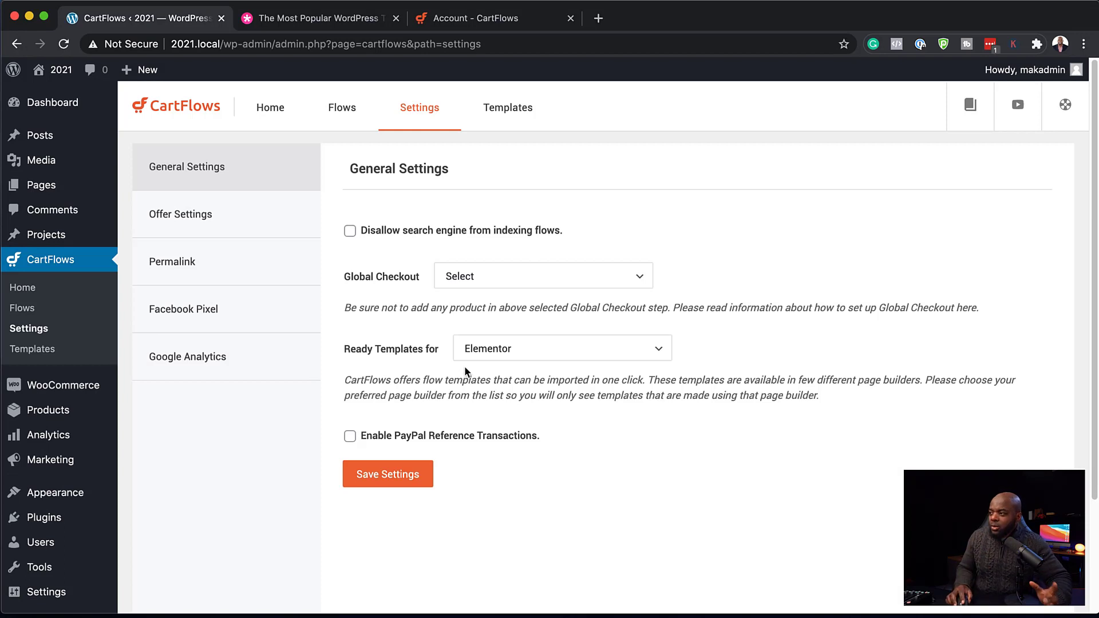
{"action": "left_click", "coordinate": [525, 357]}
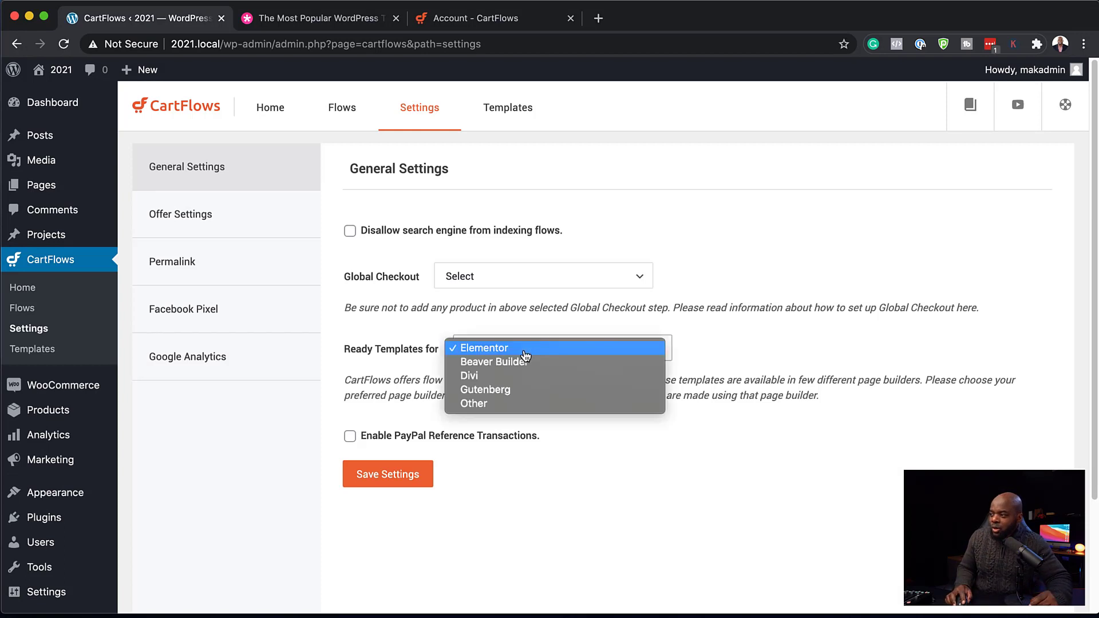
{"action": "left_click", "coordinate": [553, 382]}
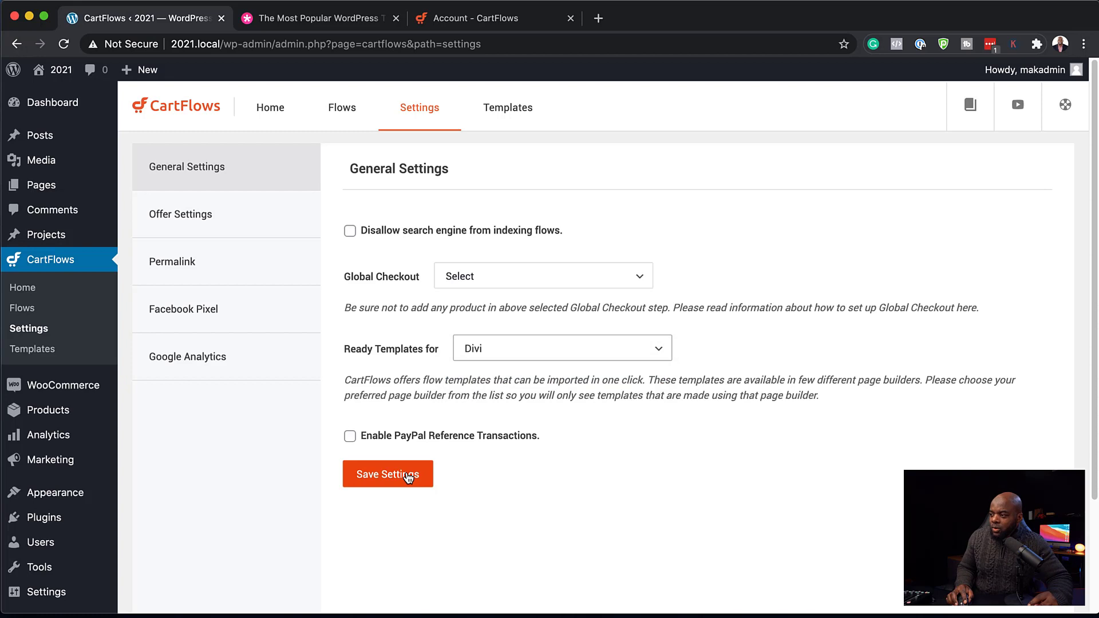
{"action": "left_click", "coordinate": [408, 477]}
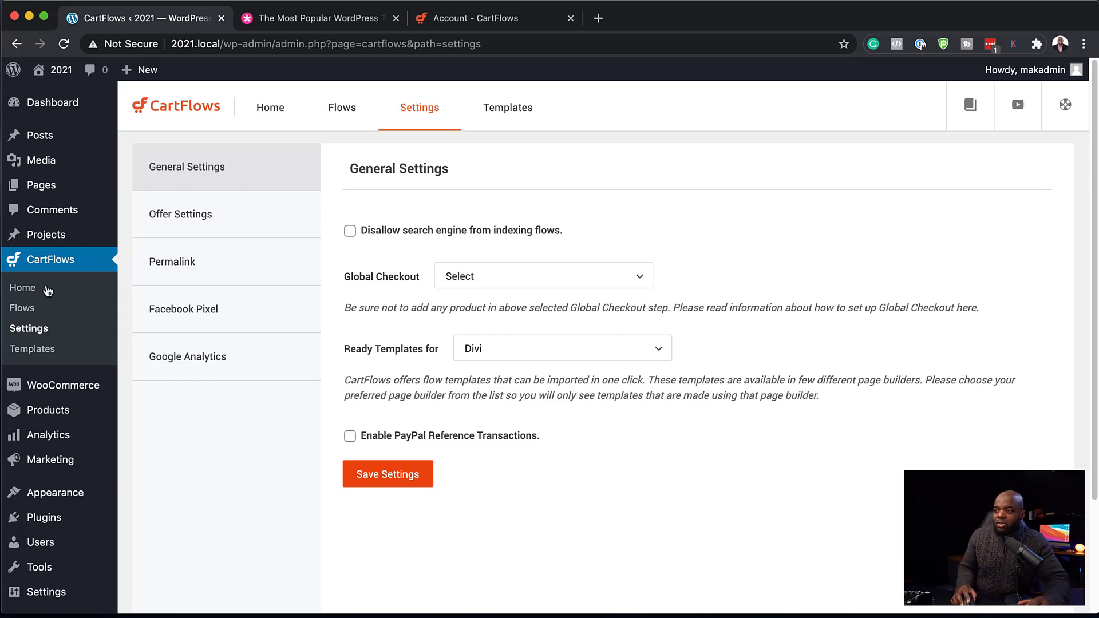
Create a new product named Consulting with a regular price of £197 and publish it.
{"action": "mouse_move", "coordinate": [88, 446]}
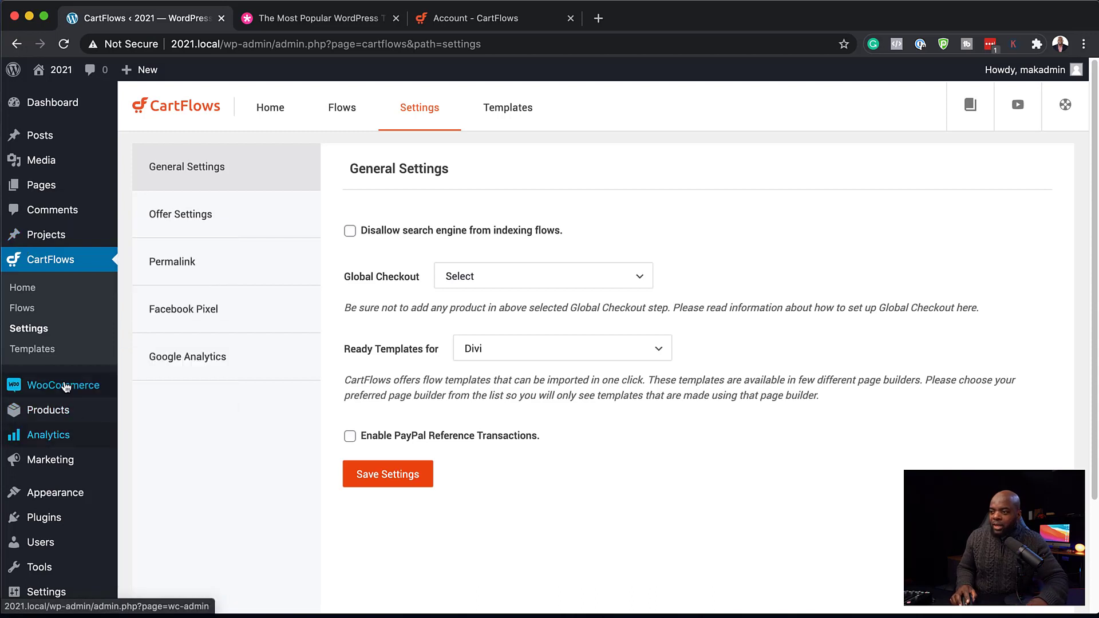
{"action": "mouse_move", "coordinate": [39, 417]}
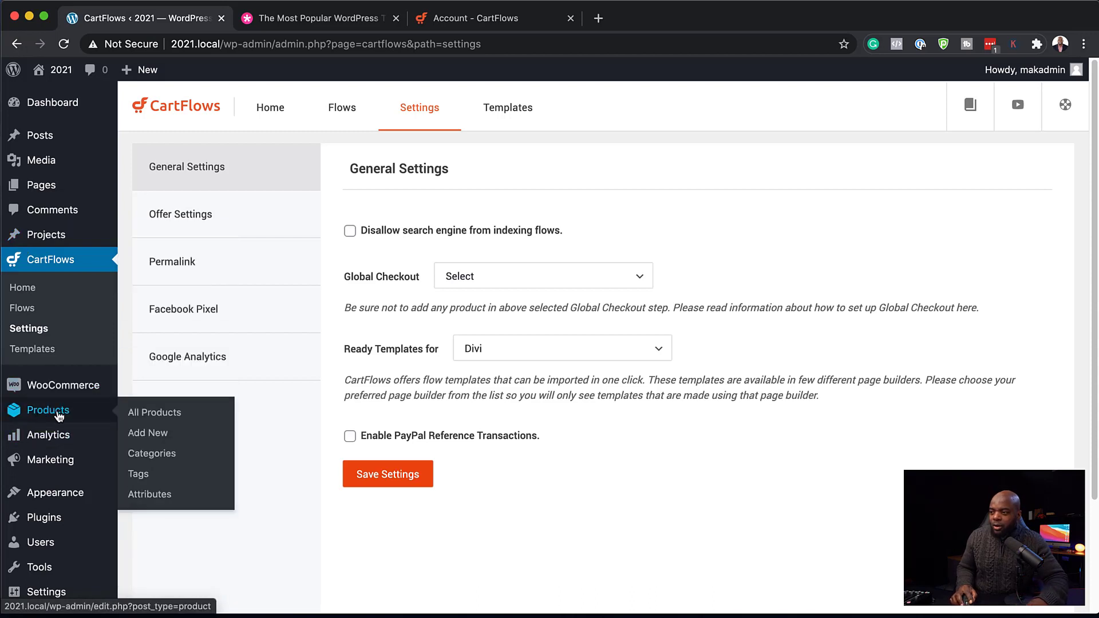
{"action": "left_click", "coordinate": [152, 436]}
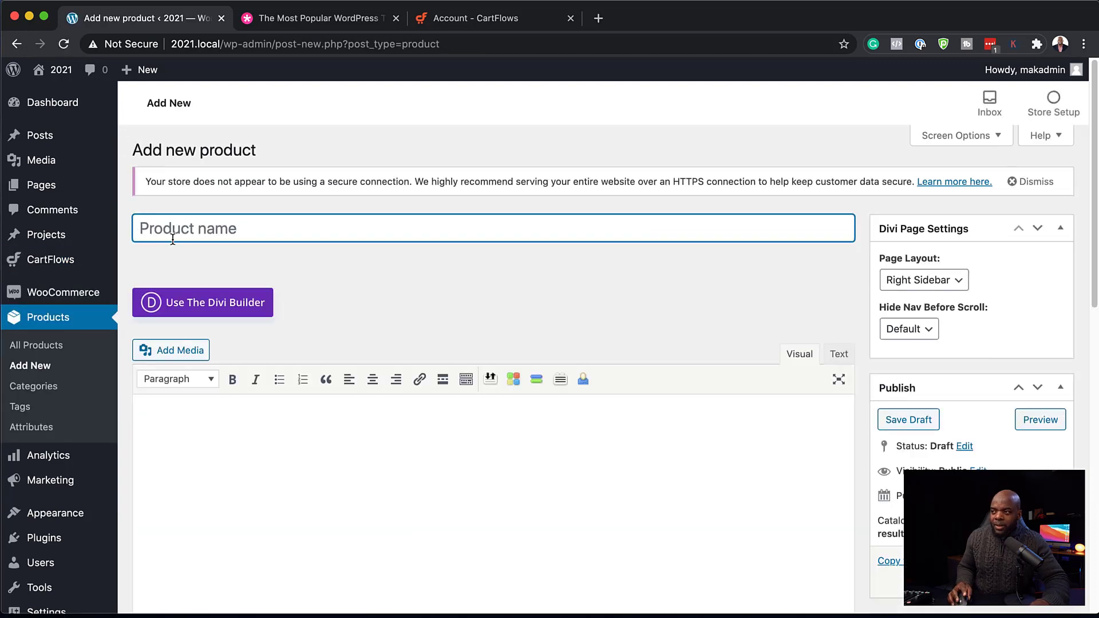
{"action": "type", "text": "Consulting"}
{"action": "double_click", "coordinate": [253, 227]}
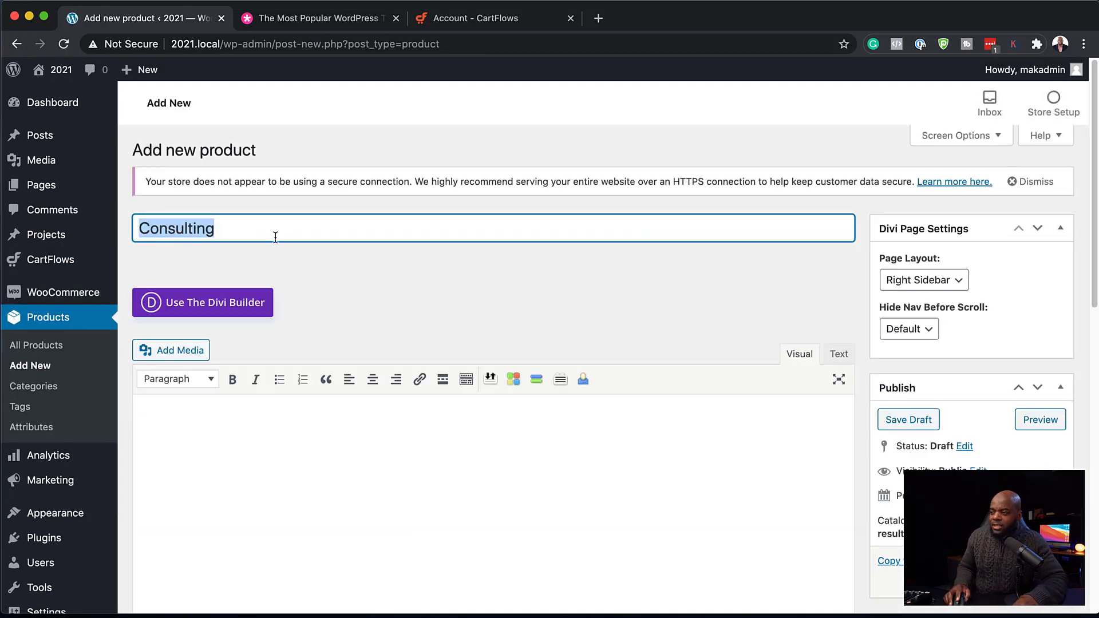
{"action": "scroll", "coordinate": [275, 237], "scroll_direction": "down", "scroll_amount": 7}
{"action": "left_click", "coordinate": [415, 334]}
{"action": "type", "text": "197"}
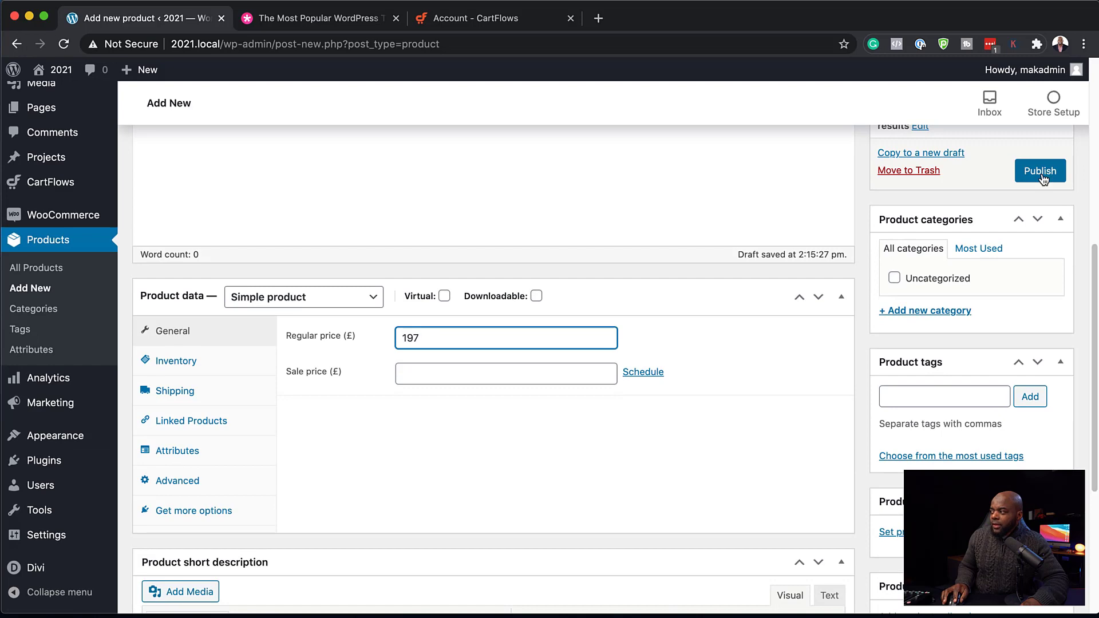
{"action": "left_click", "coordinate": [1041, 172]}
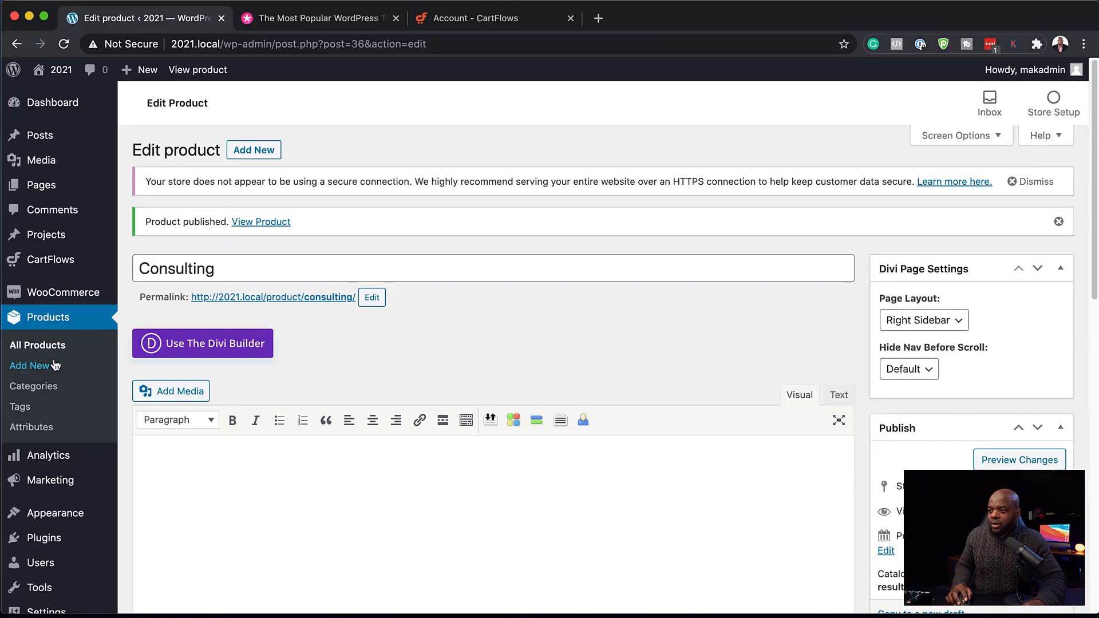
Create a second product named Bonus with a regular price of £97 and publish it.
{"action": "left_click", "coordinate": [45, 367]}
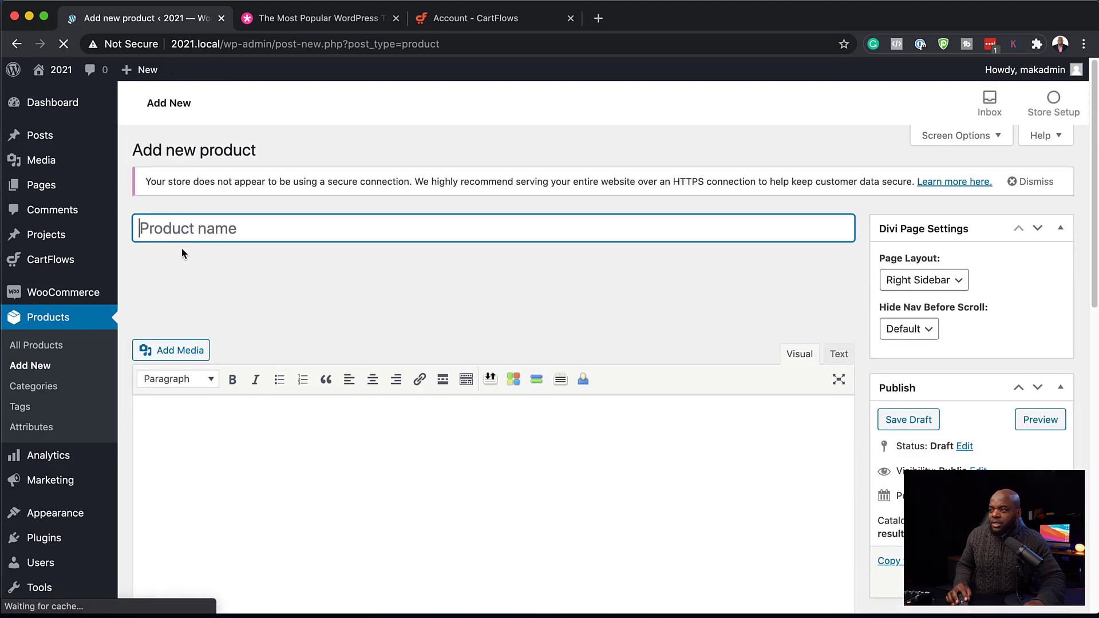
{"action": "type", "text": "Bonu"}
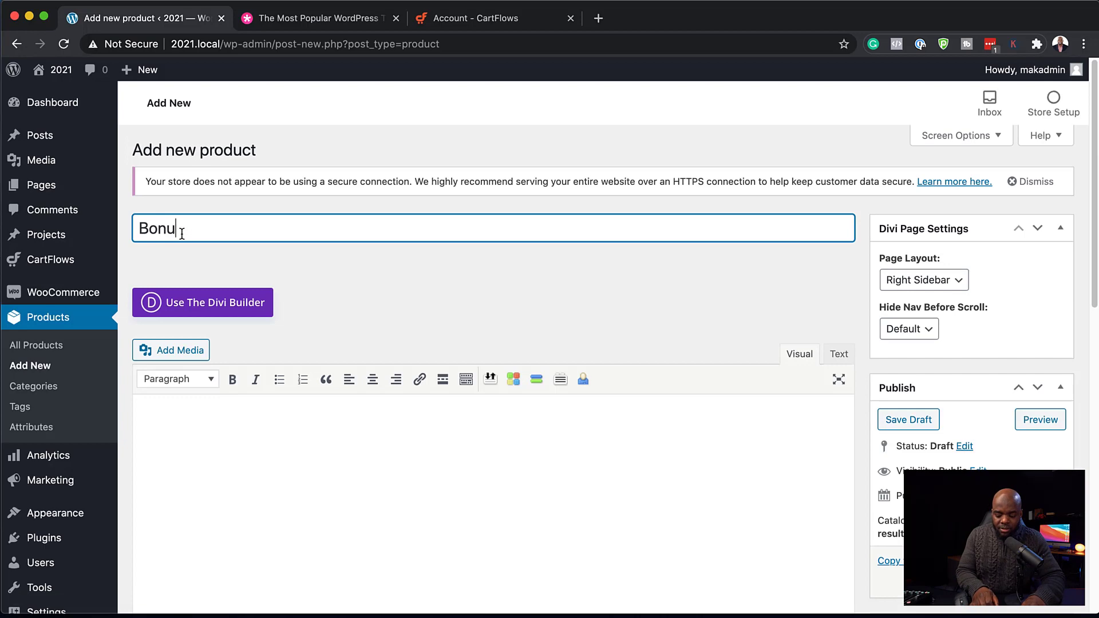
{"action": "scroll", "coordinate": [182, 233], "scroll_direction": "down", "scroll_amount": 6}
{"action": "left_click", "coordinate": [449, 387]}
{"action": "type", "text": "97"}
{"action": "left_click", "coordinate": [1062, 223]}
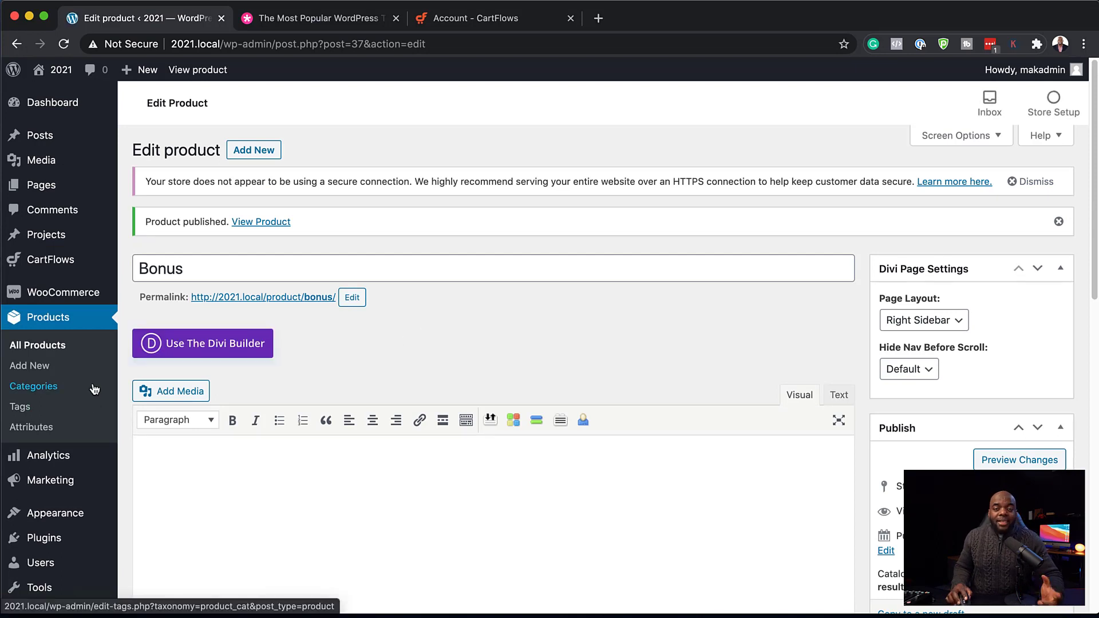
Create a new CartFlows flow named Consulting 101 by importing the Evergreen Product 01 template.
{"action": "mouse_move", "coordinate": [69, 257]}
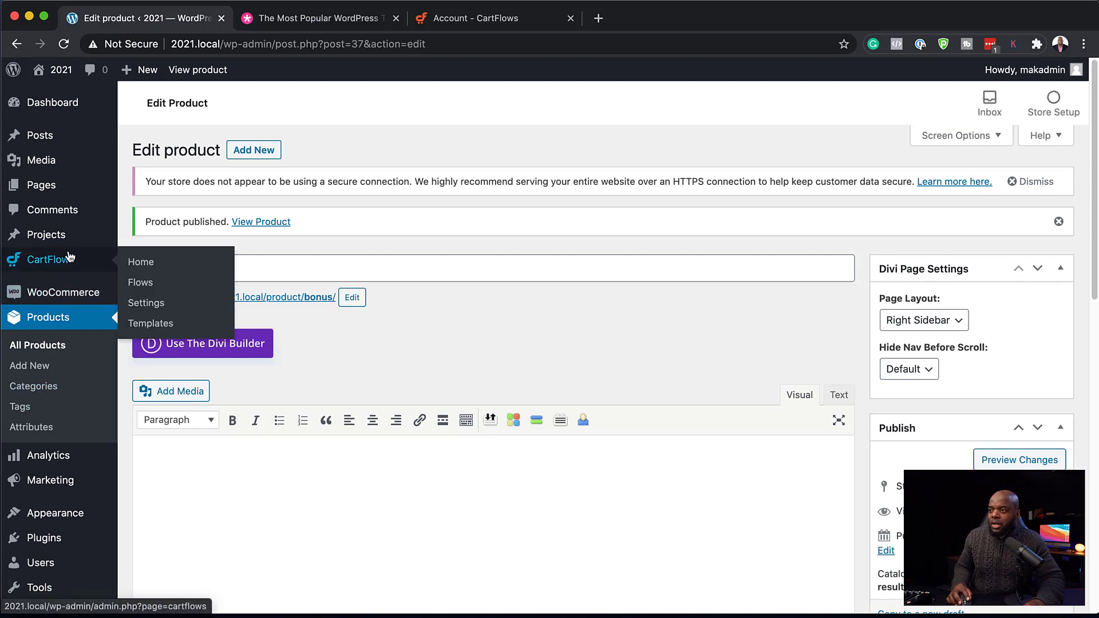
{"action": "left_click", "coordinate": [140, 282]}
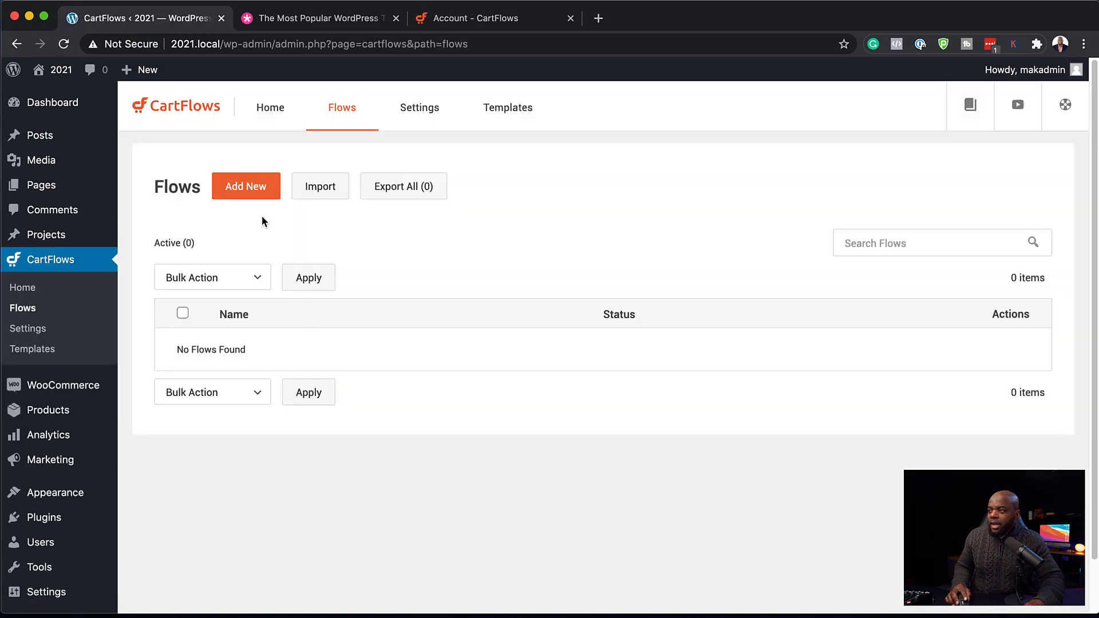
{"action": "left_click", "coordinate": [246, 187]}
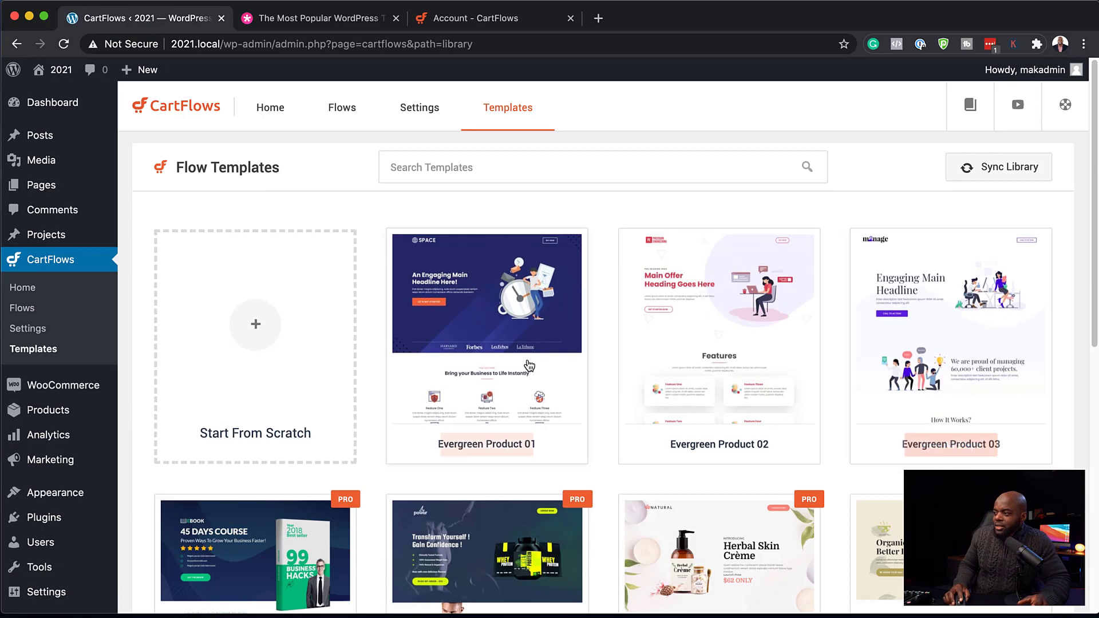
{"action": "mouse_move", "coordinate": [955, 364]}
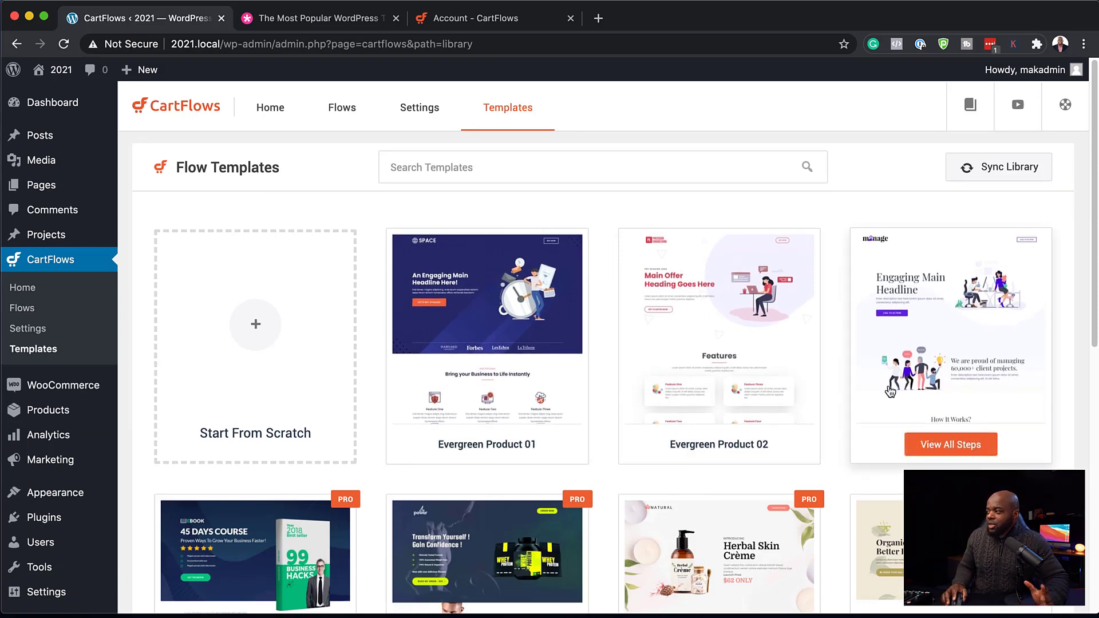
{"action": "mouse_move", "coordinate": [520, 312]}
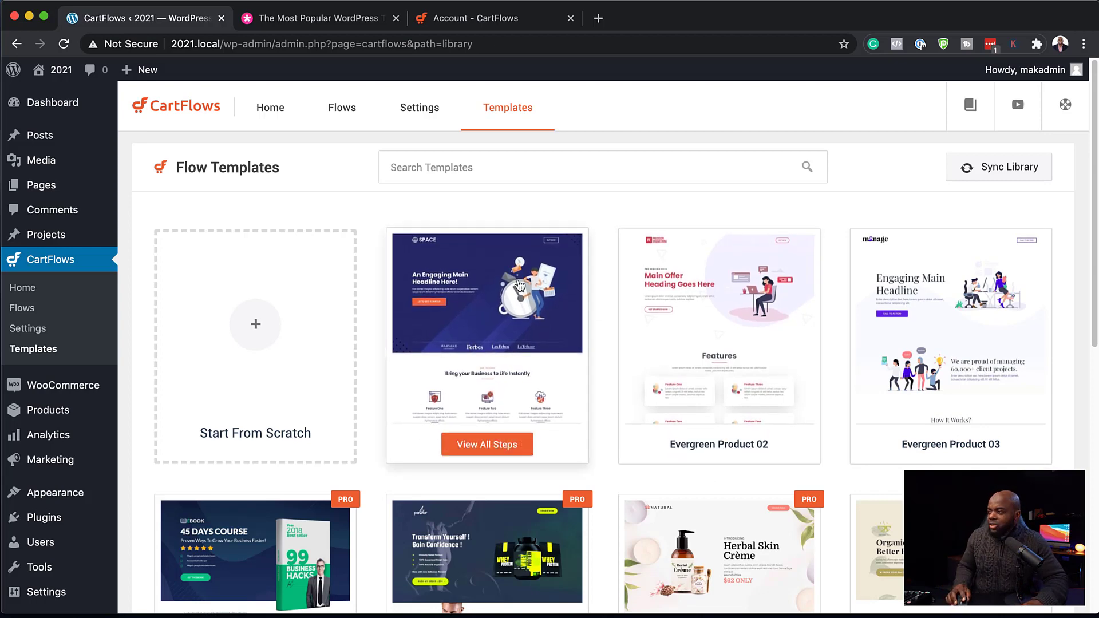
{"action": "left_click", "coordinate": [487, 445]}
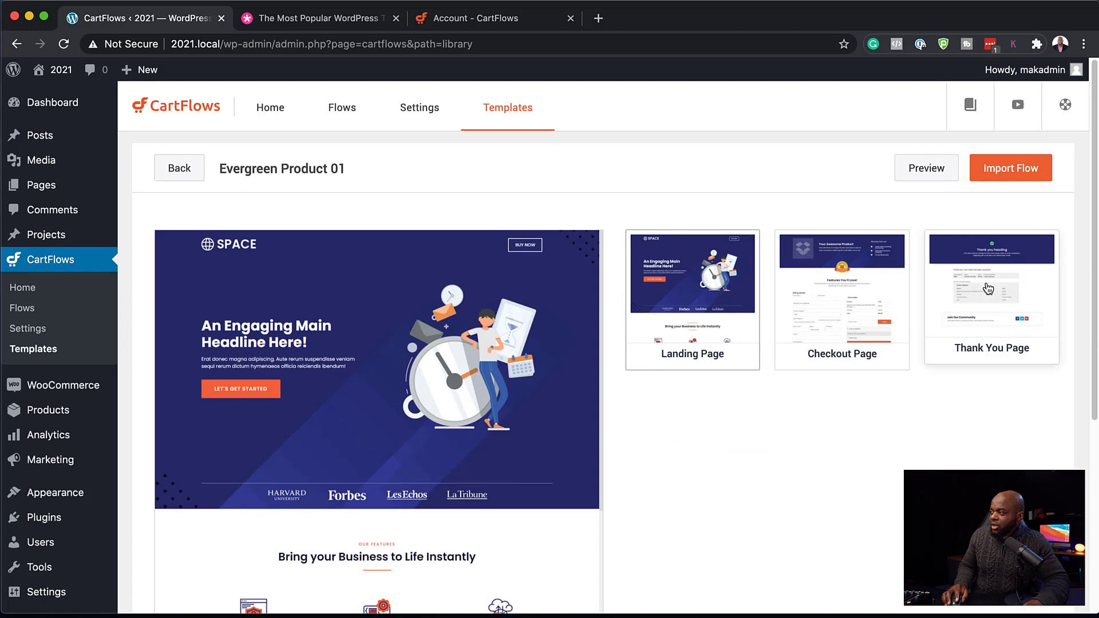
{"action": "left_click", "coordinate": [1010, 169]}
{"action": "left_click", "coordinate": [484, 292]}
{"action": "type", "text": "Consulting 101"}
{"action": "left_click", "coordinate": [687, 335]}
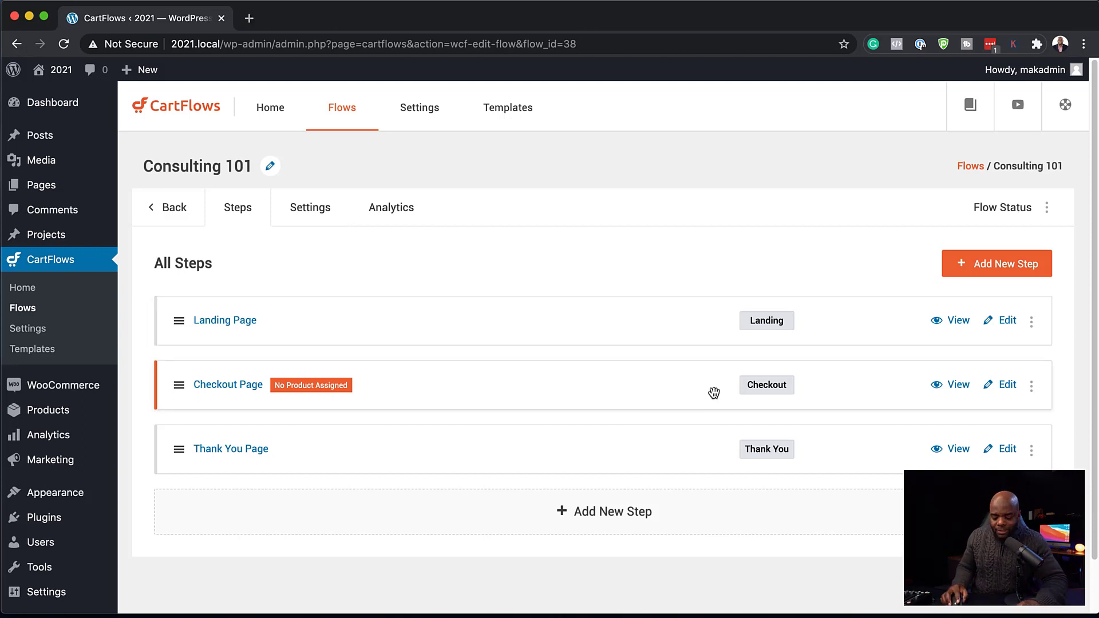
Open the flow's landing page in the visual builder and delete its header row with the SPACE logo and Buy Now button.
{"action": "left_click", "coordinate": [960, 323]}
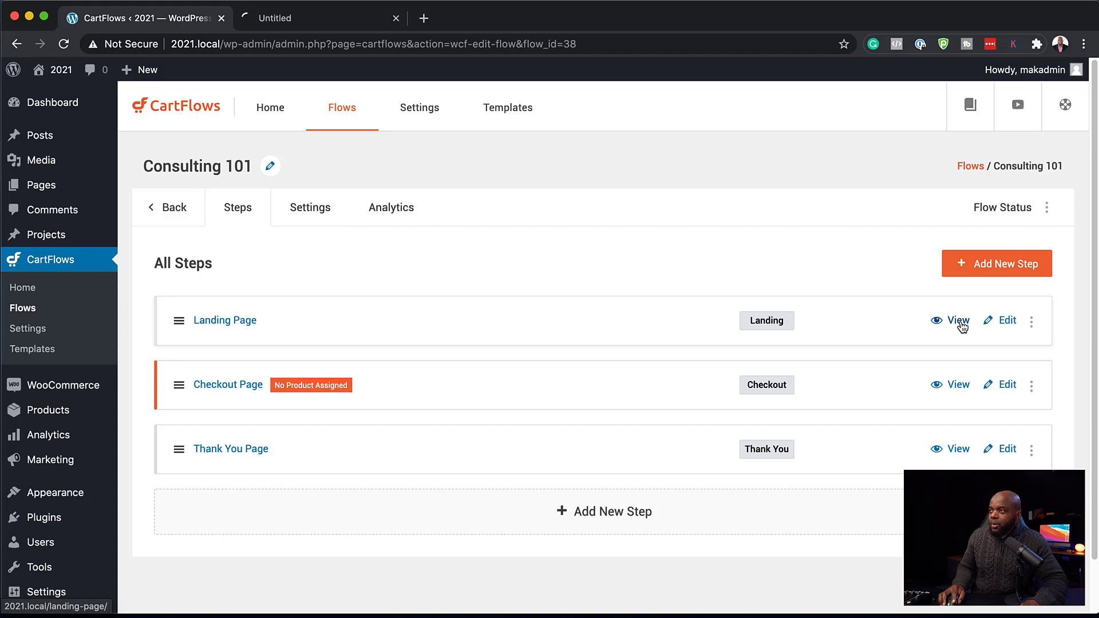
{"action": "left_click", "coordinate": [303, 26]}
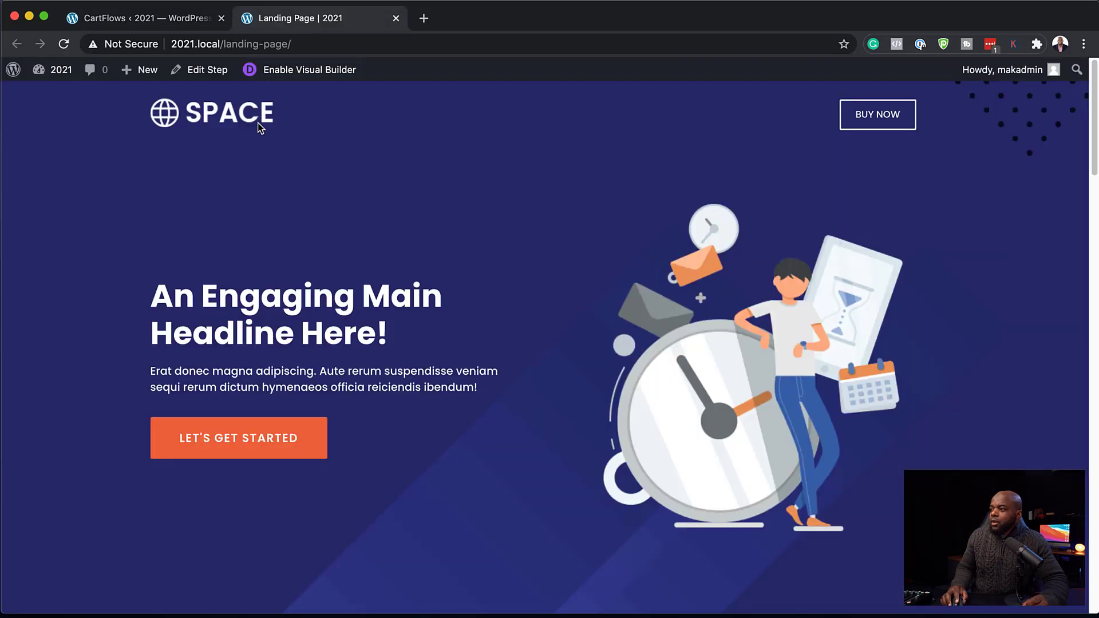
{"action": "scroll", "coordinate": [517, 352], "scroll_direction": "down", "scroll_amount": 5}
{"action": "scroll", "coordinate": [514, 380], "scroll_direction": "down", "scroll_amount": 12}
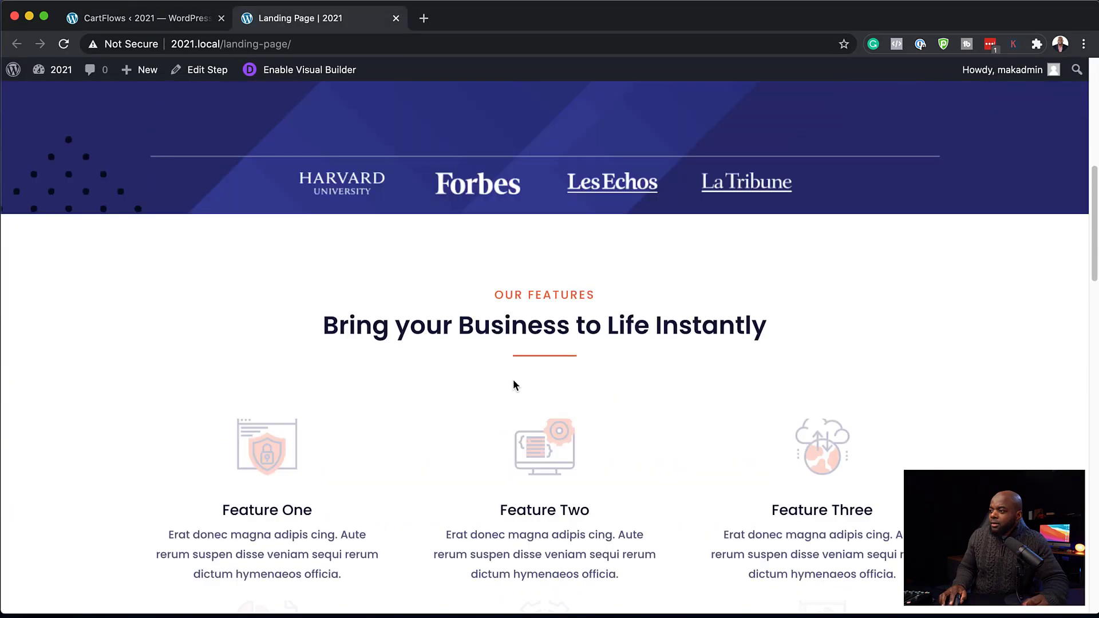
{"action": "scroll", "coordinate": [514, 384], "scroll_direction": "down", "scroll_amount": 8}
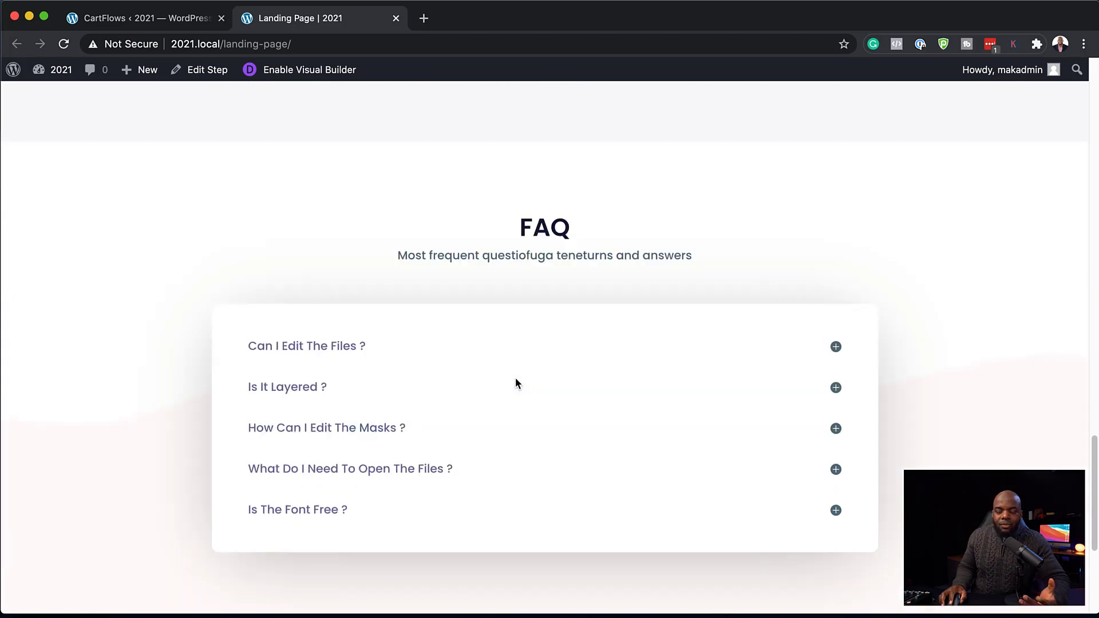
{"action": "key", "text": "Home"}
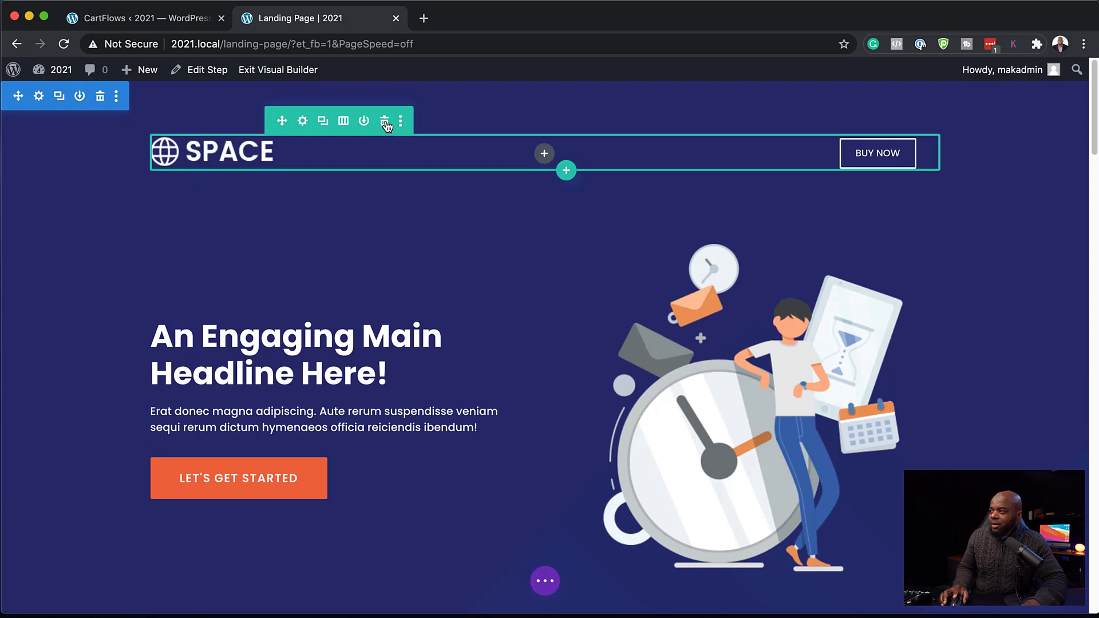
{"action": "left_click", "coordinate": [385, 122]}
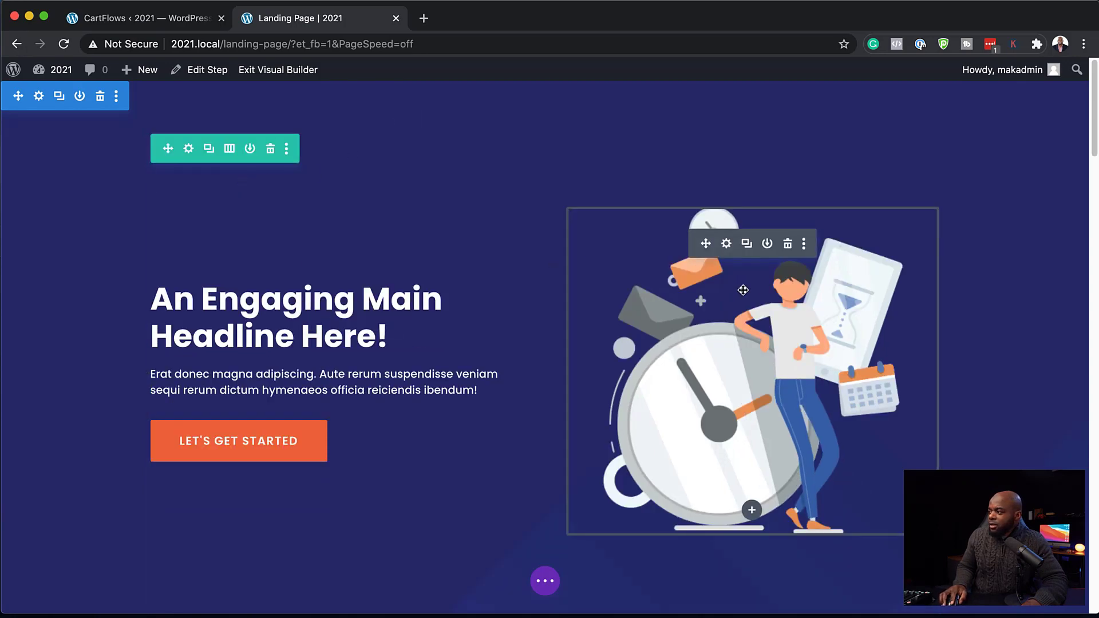
Replace the hero illustration with the media library photo of people working at a laptop and save the image settings.
{"action": "left_click", "coordinate": [726, 245]}
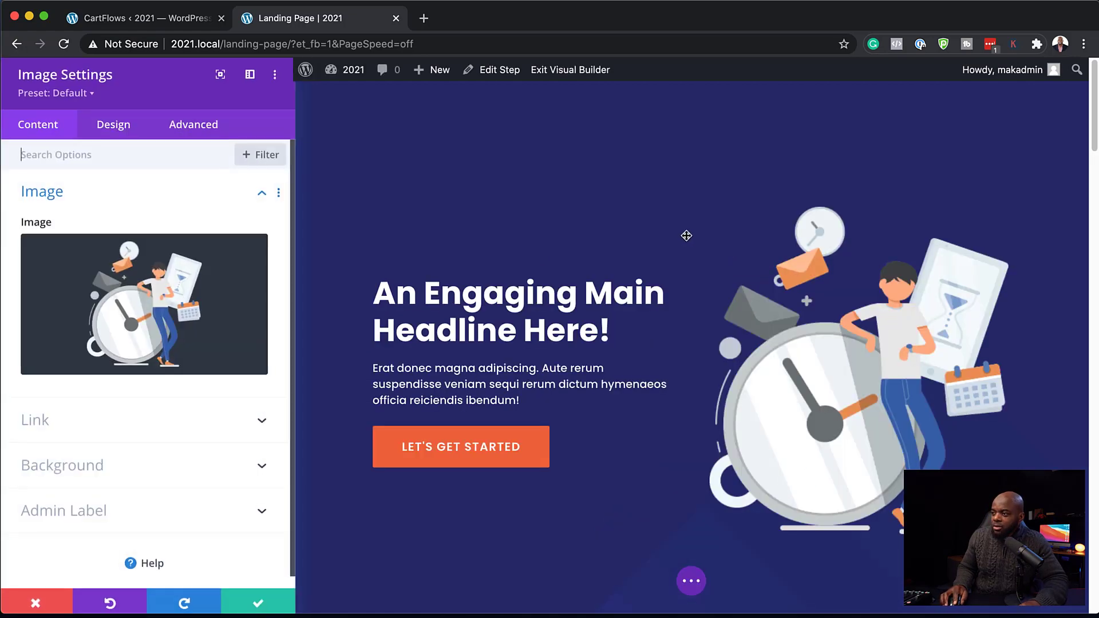
{"action": "left_click", "coordinate": [129, 309]}
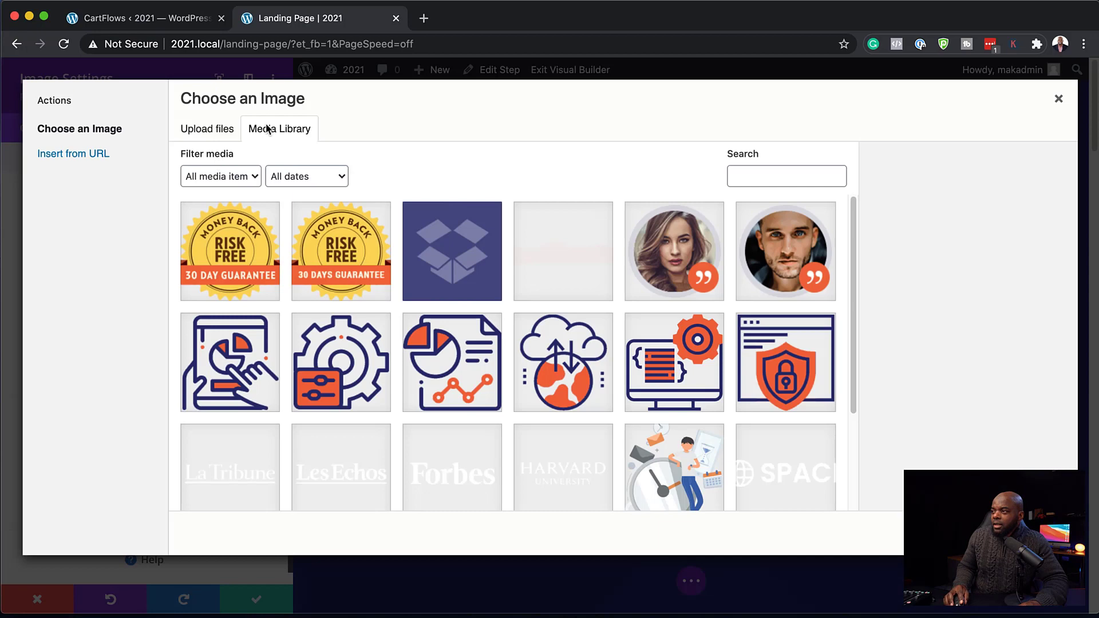
{"action": "scroll", "coordinate": [497, 409], "scroll_direction": "down", "scroll_amount": 3}
{"action": "left_click", "coordinate": [466, 455]}
{"action": "left_click", "coordinate": [1025, 534]}
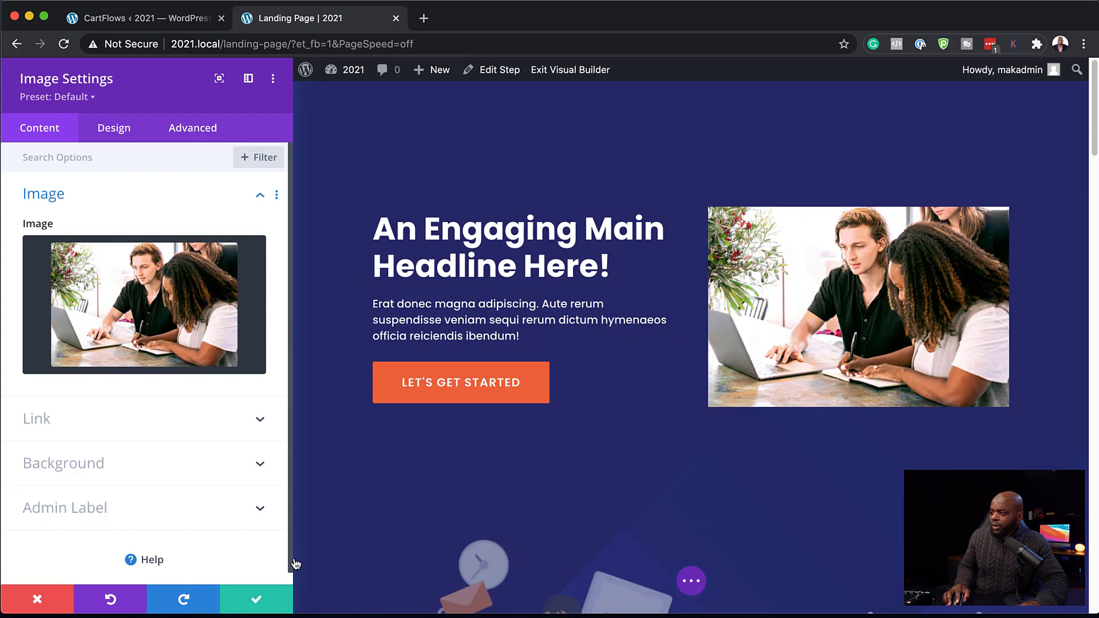
{"action": "left_click", "coordinate": [255, 600]}
Delete the duplicate headline row, the divider row and the Harvard, Forbes, Les Echos and La Tribune logo row below the hero content.
{"action": "scroll", "coordinate": [476, 525], "scroll_direction": "down", "scroll_amount": 3}
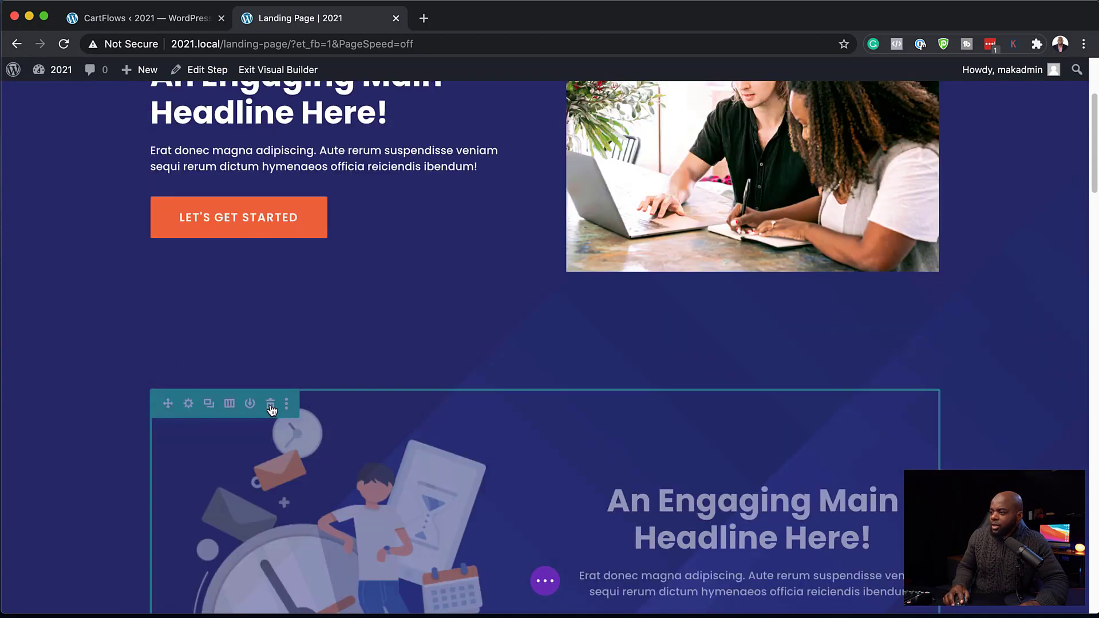
{"action": "left_click", "coordinate": [271, 409]}
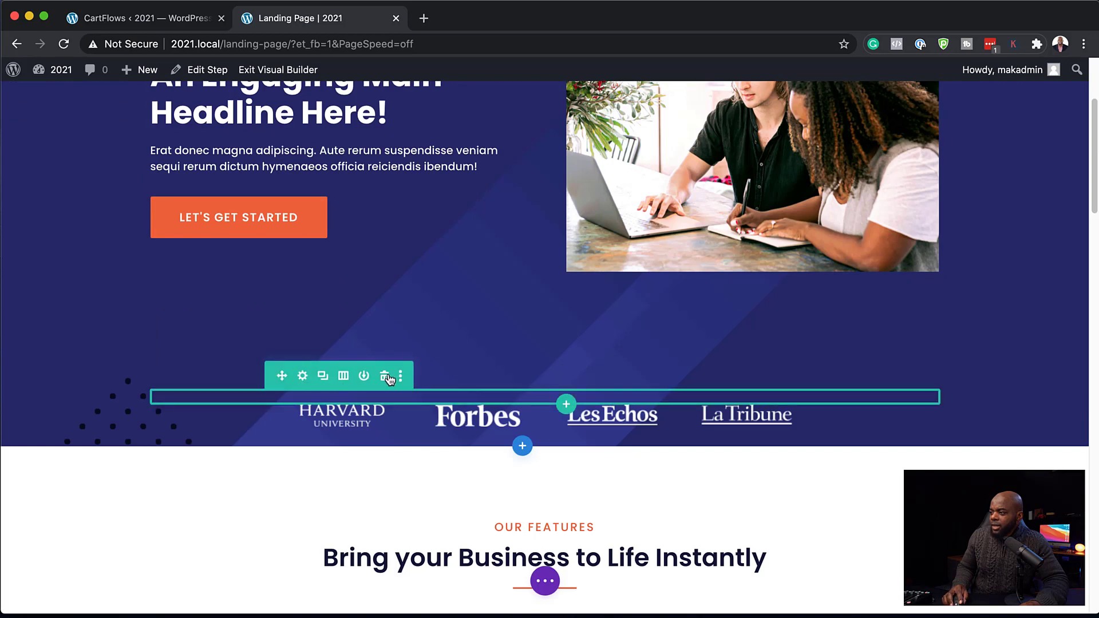
{"action": "left_click", "coordinate": [386, 377]}
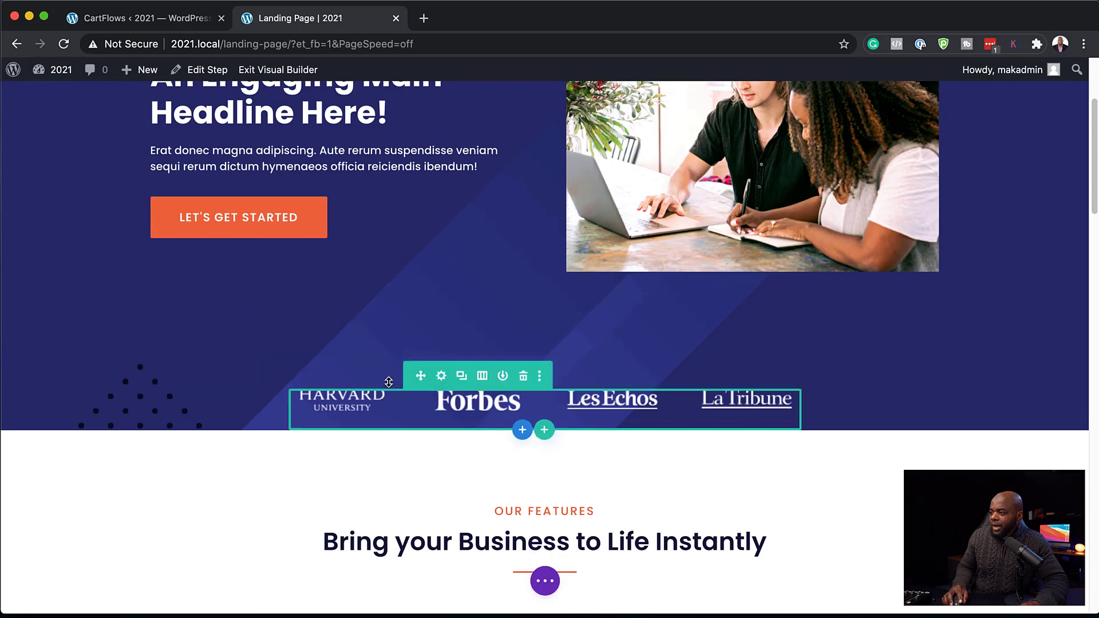
{"action": "left_click", "coordinate": [524, 376]}
Remove the background image from the hero section.
{"action": "scroll", "coordinate": [506, 254], "scroll_direction": "up", "scroll_amount": 3}
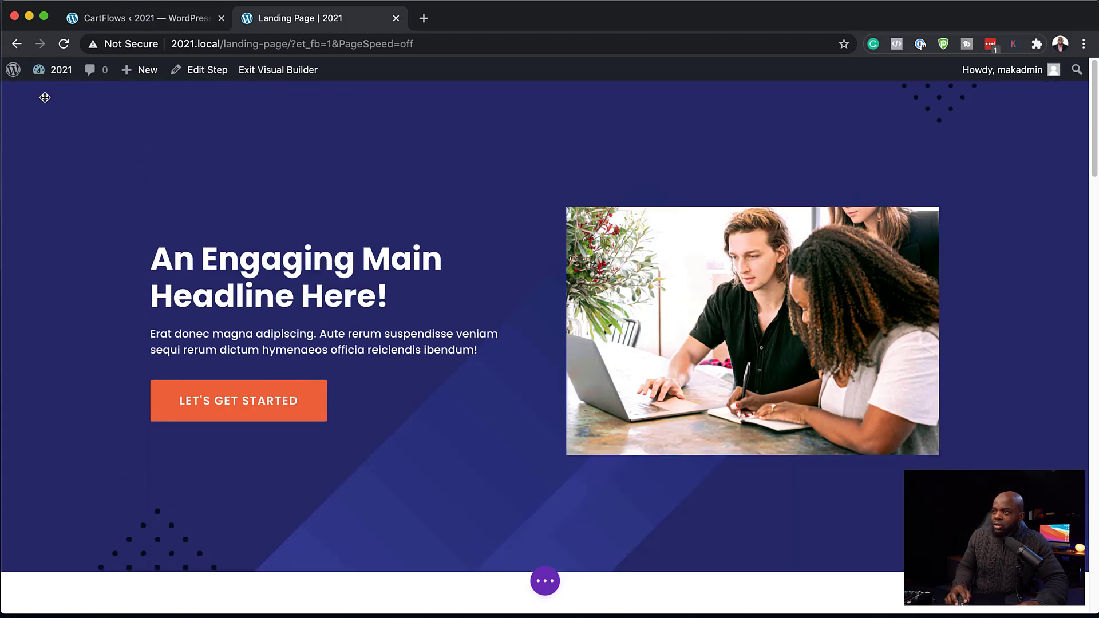
{"action": "left_click", "coordinate": [39, 97]}
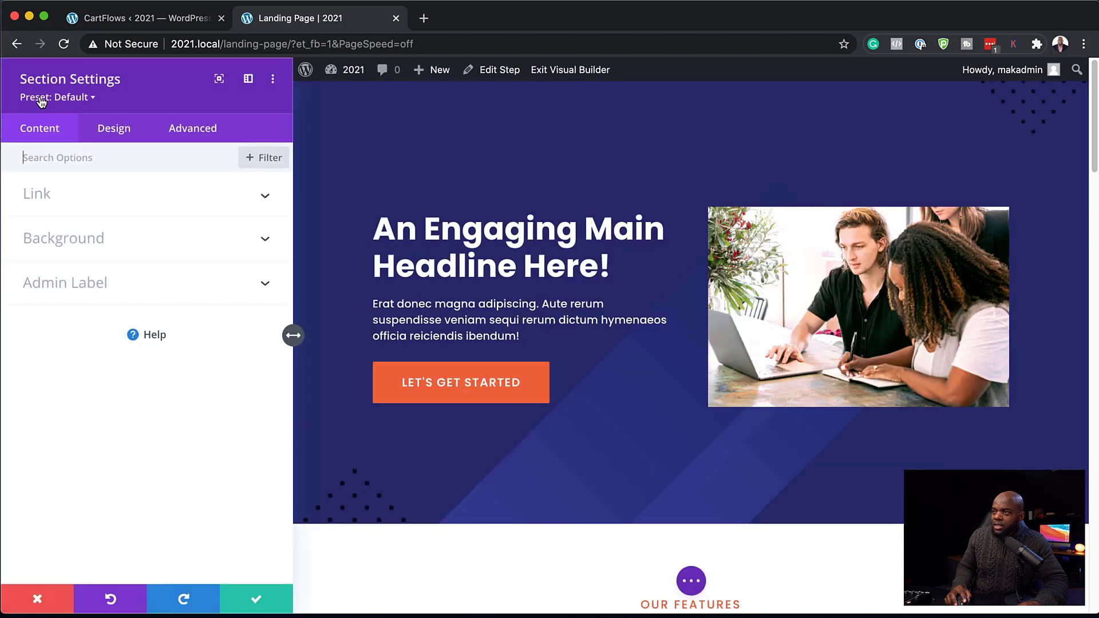
{"action": "left_click", "coordinate": [82, 247]}
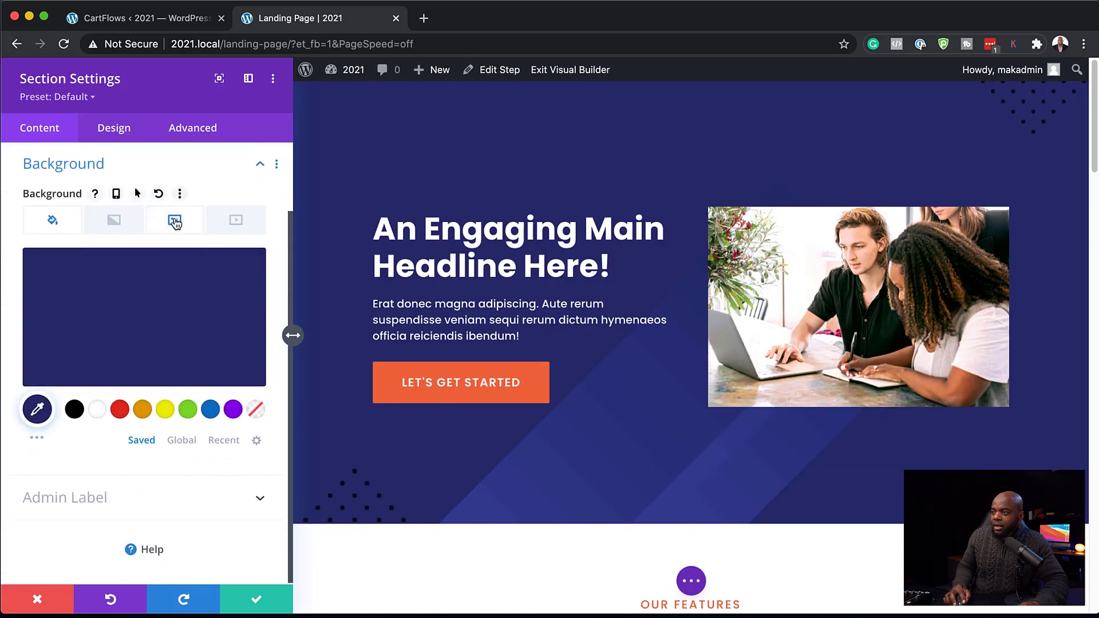
{"action": "left_click", "coordinate": [175, 224]}
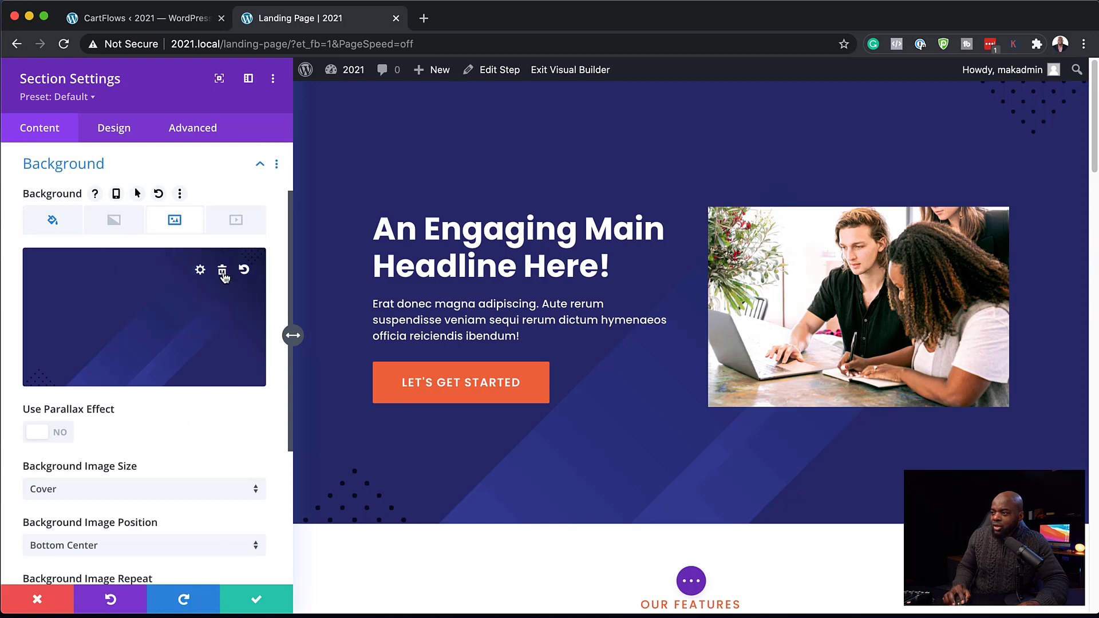
{"action": "left_click", "coordinate": [222, 272]}
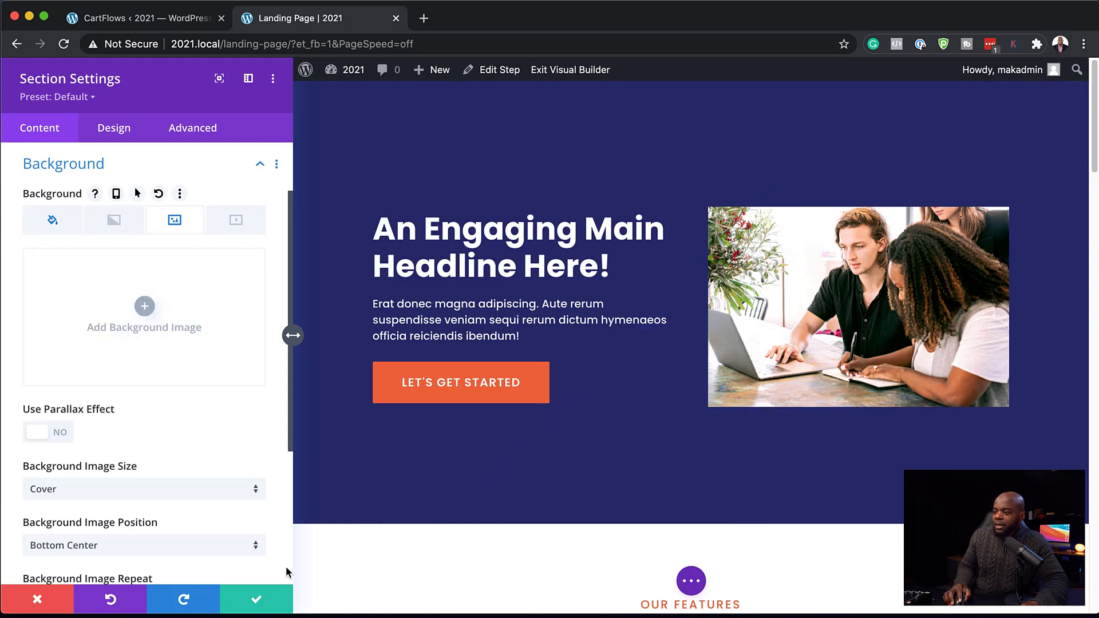
Set the hero section's background colour to dark grey #232323 and save the section settings.
{"action": "left_click", "coordinate": [52, 220]}
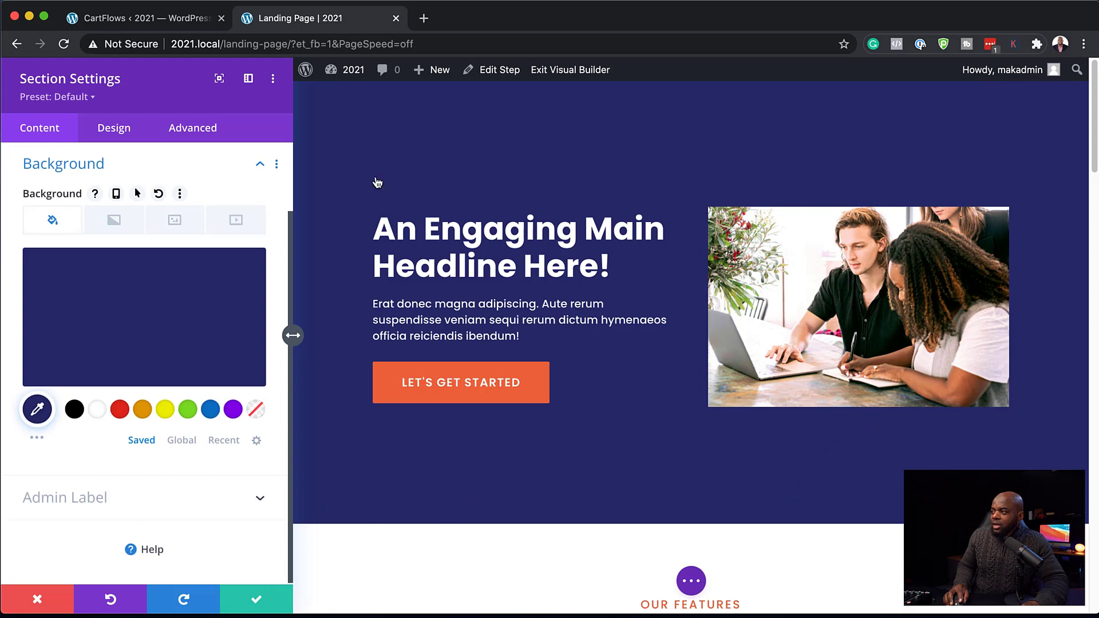
{"action": "left_click", "coordinate": [114, 331]}
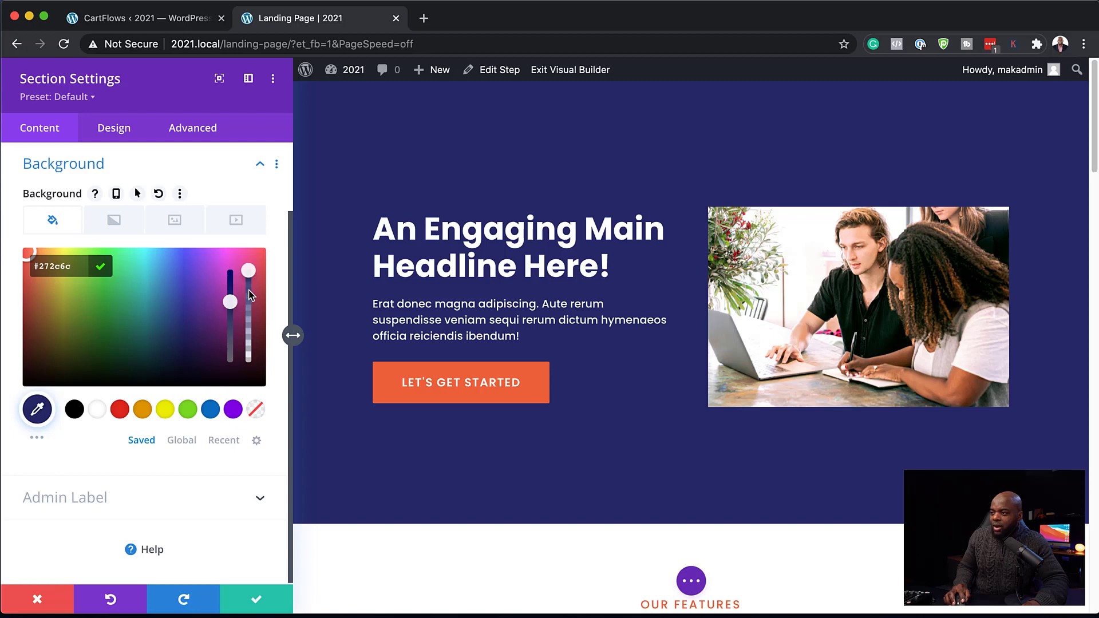
{"action": "left_click", "coordinate": [75, 409]}
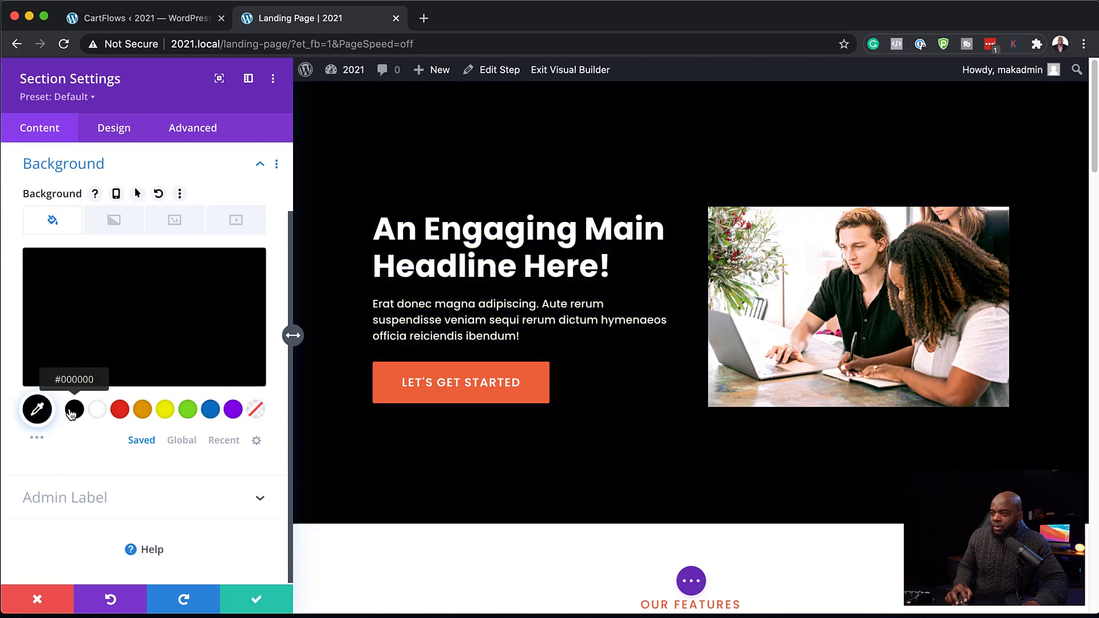
{"action": "left_click_drag", "start_coordinate": [38, 369], "coordinate": [17, 364]}
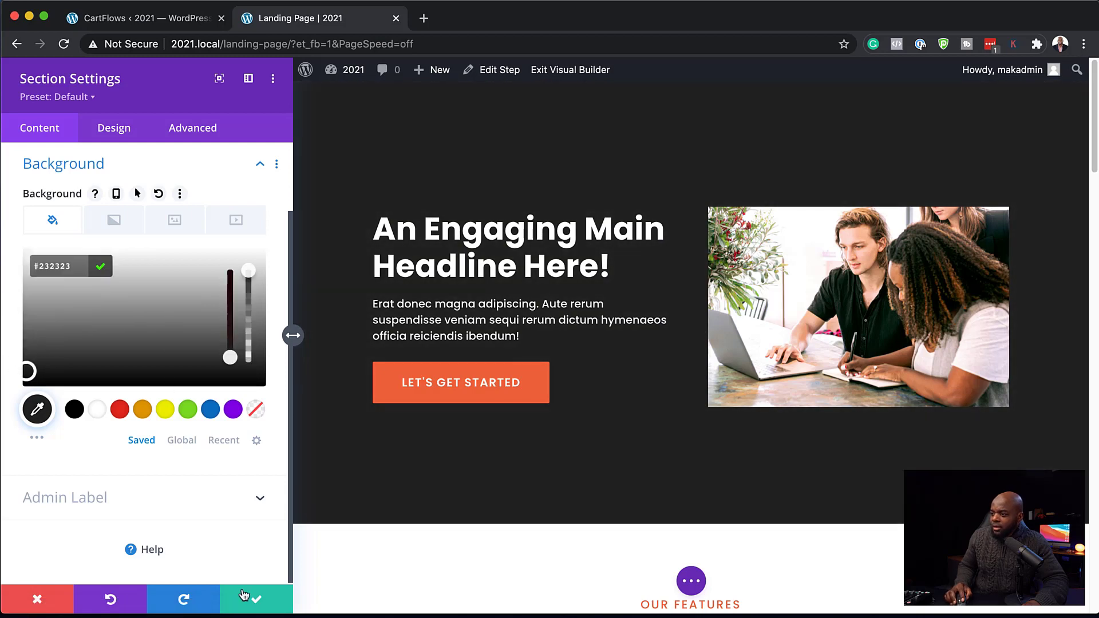
{"action": "left_click", "coordinate": [256, 600]}
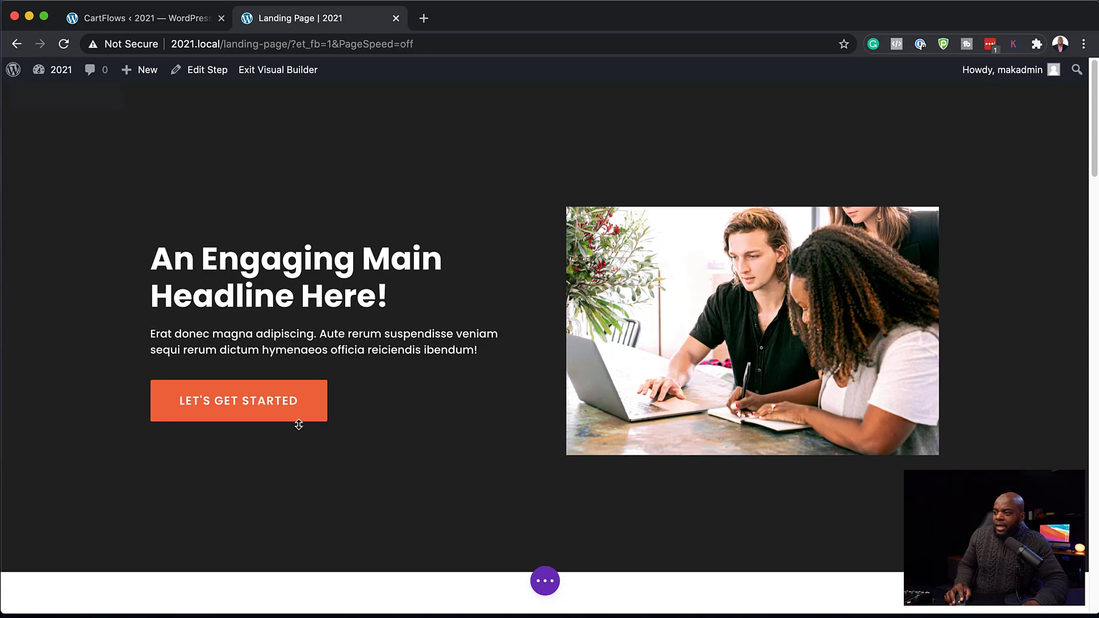
{"action": "mouse_move", "coordinate": [300, 411]}
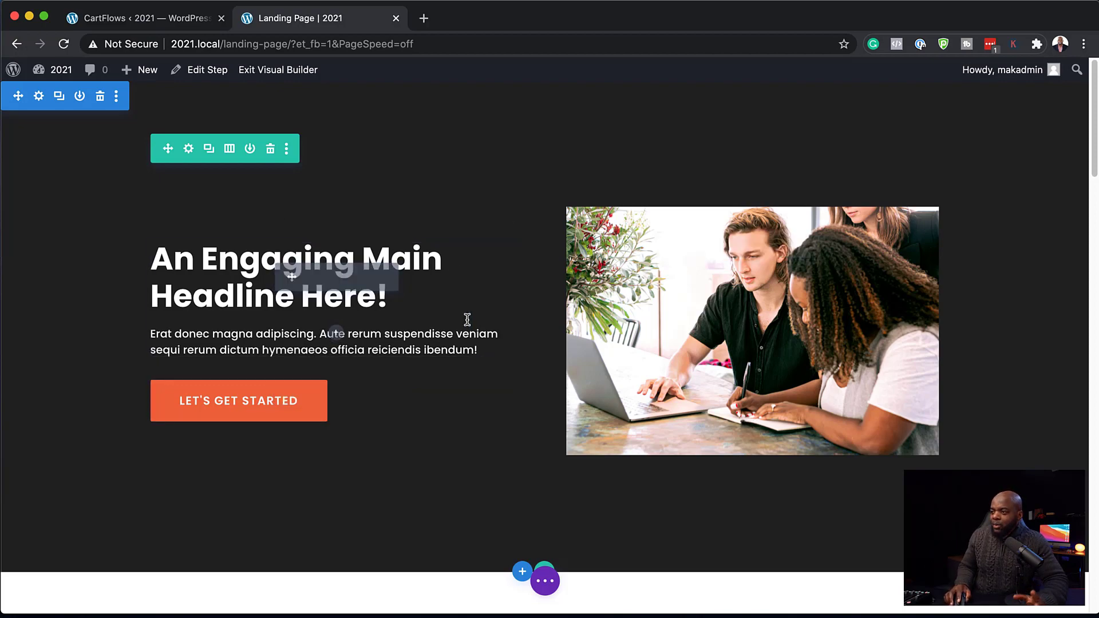
{"action": "scroll", "coordinate": [678, 385], "scroll_direction": "down", "scroll_amount": 4}
{"action": "scroll", "coordinate": [678, 385], "scroll_direction": "up", "scroll_amount": 4}
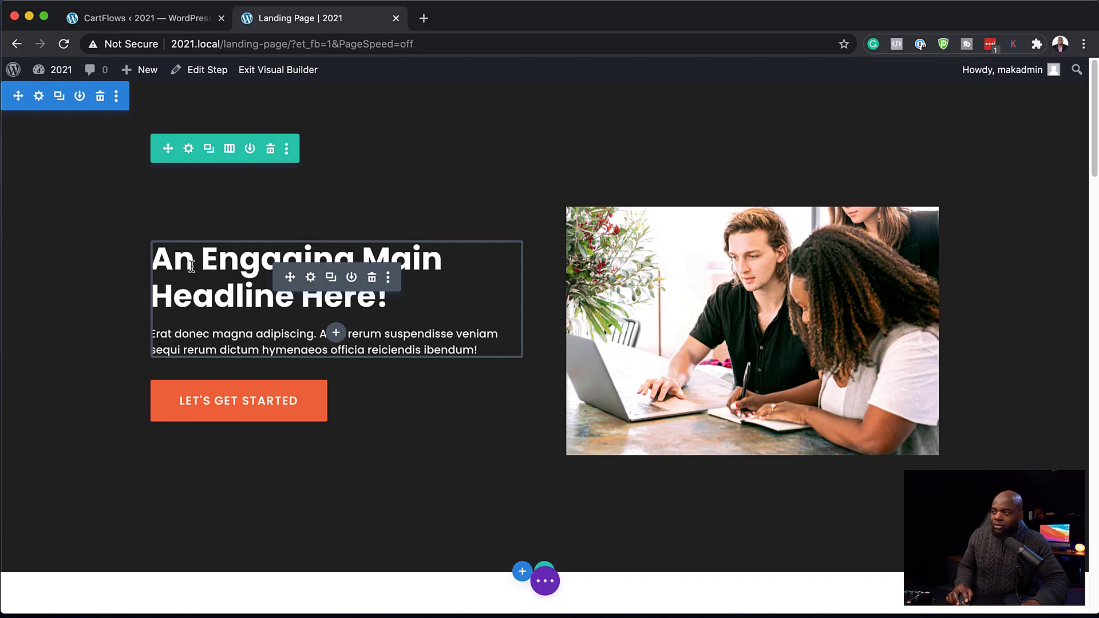
Replace the image of the Feature One blurb in the features section with a red cloud upload icon.
{"action": "scroll", "coordinate": [298, 298], "scroll_direction": "down", "scroll_amount": 7}
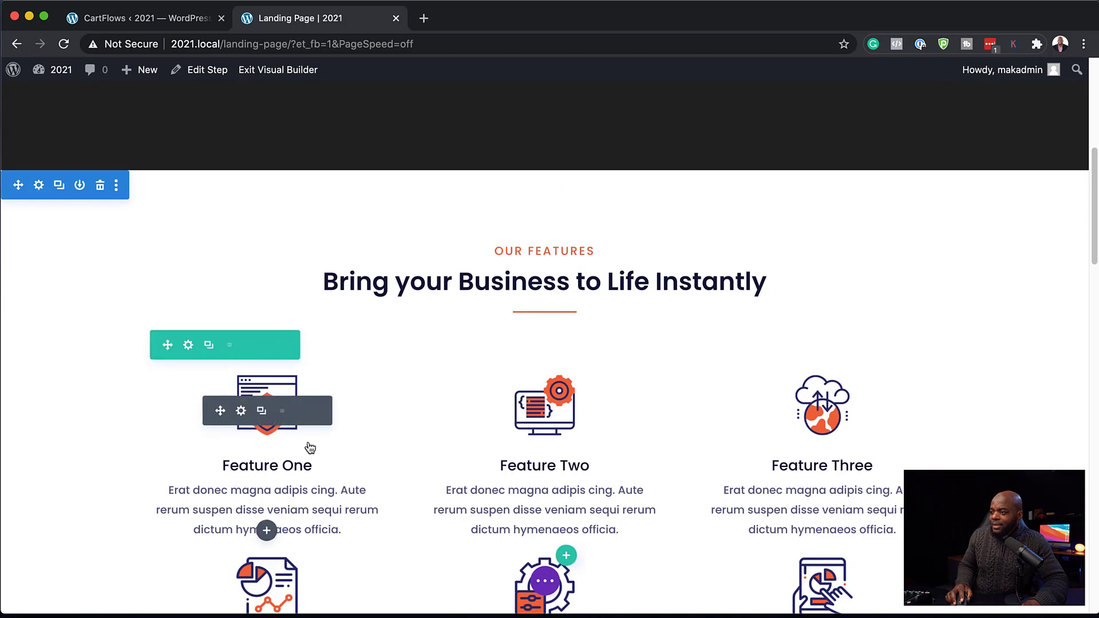
{"action": "scroll", "coordinate": [442, 462], "scroll_direction": "down", "scroll_amount": 1}
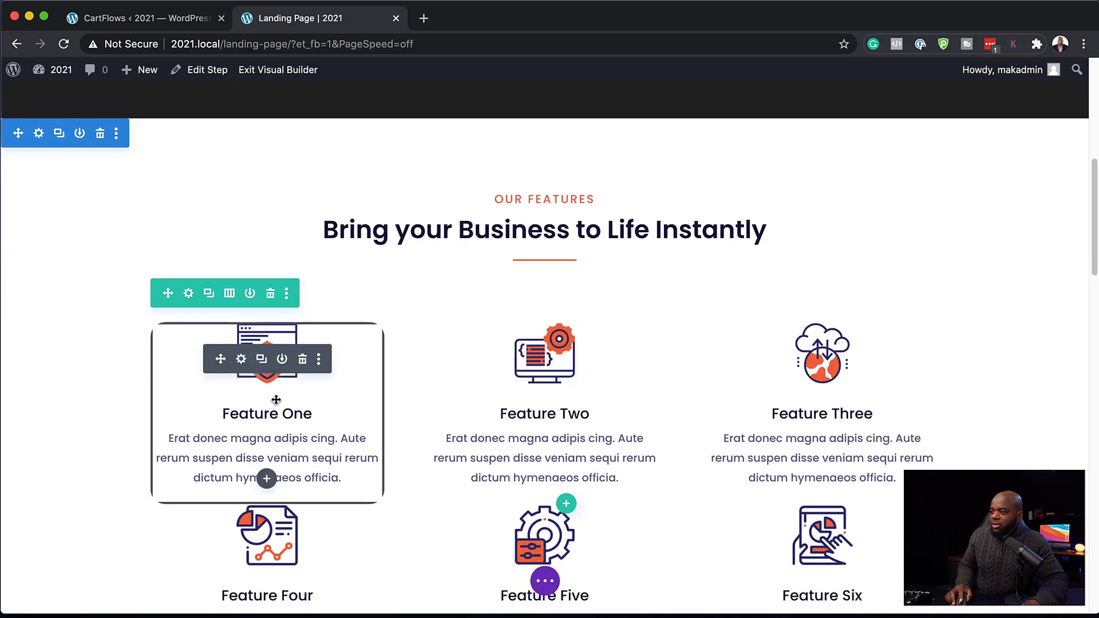
{"action": "left_click", "coordinate": [241, 360]}
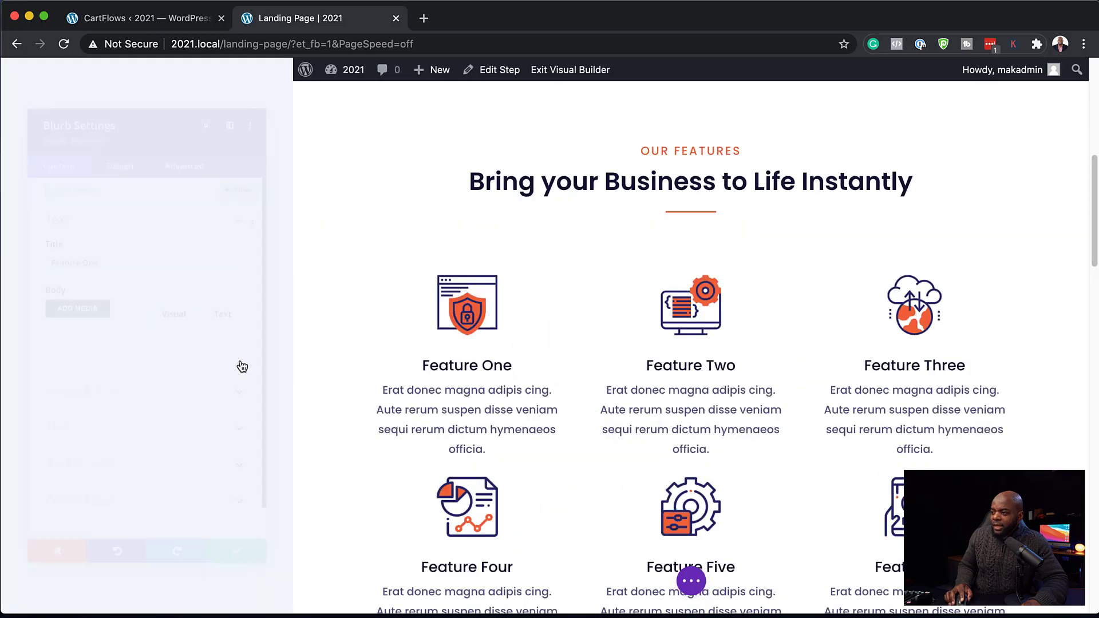
{"action": "scroll", "coordinate": [158, 446], "scroll_direction": "down", "scroll_amount": 4}
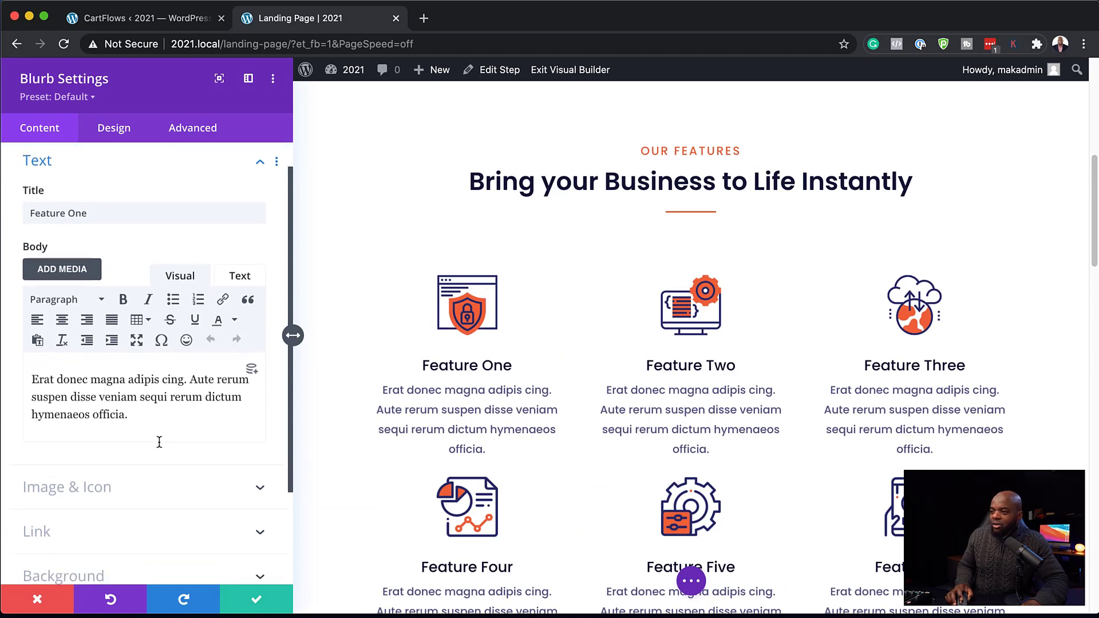
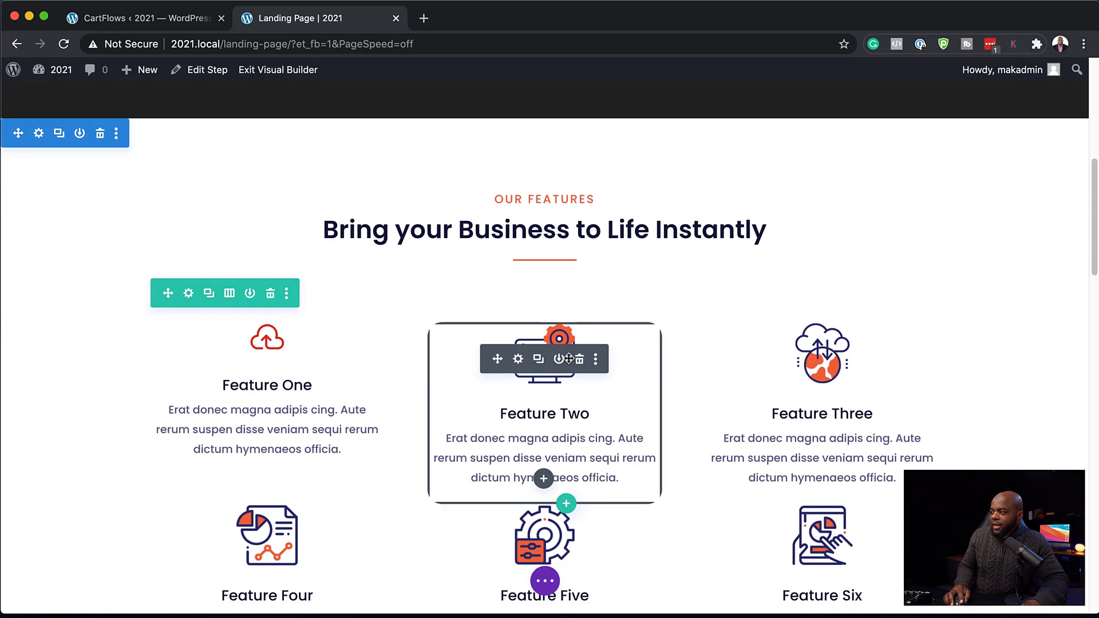
Delete the Feature Two and Feature Three blurbs and the second row of features beneath them.
{"action": "left_click", "coordinate": [579, 359]}
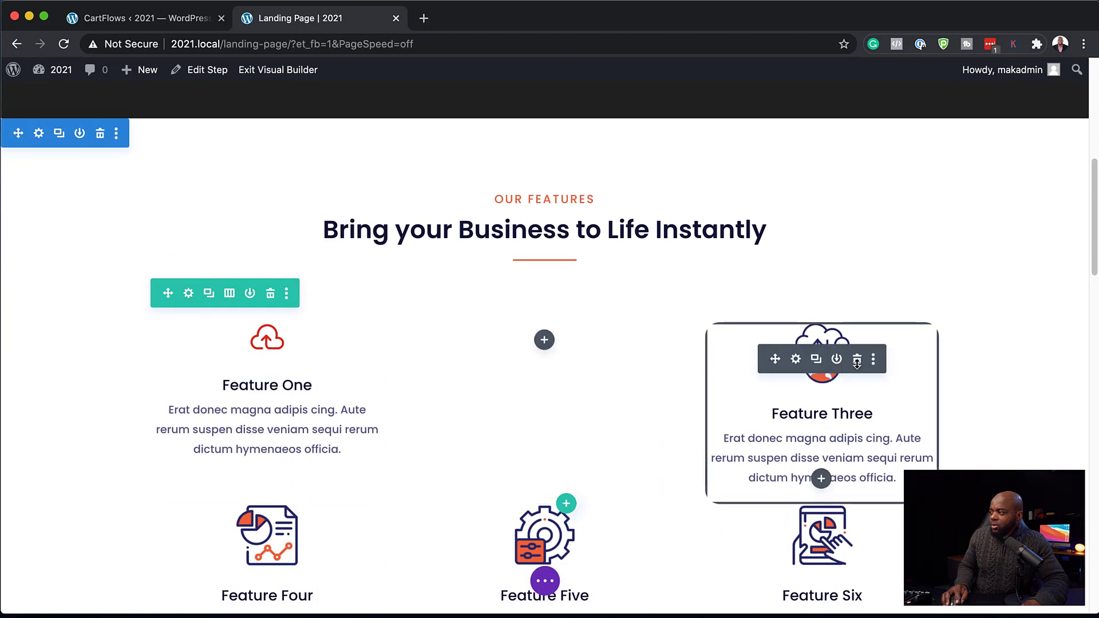
{"action": "left_click", "coordinate": [857, 359]}
{"action": "left_click", "coordinate": [271, 491]}
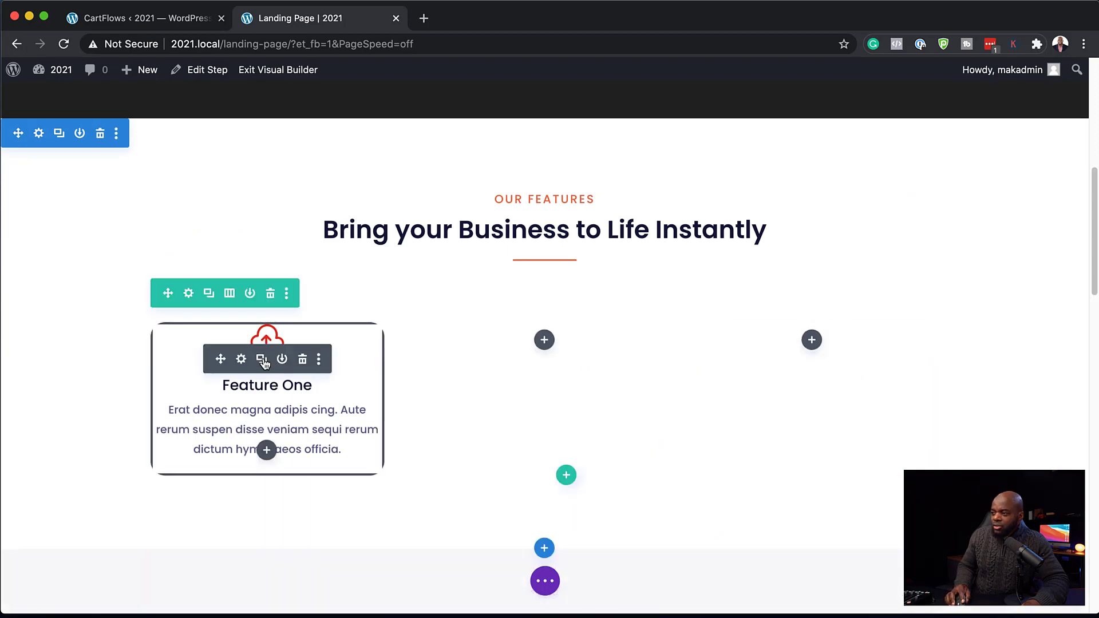
Copy the Feature One blurb into the empty second and third columns of the features row.
{"action": "left_click", "coordinate": [263, 360]}
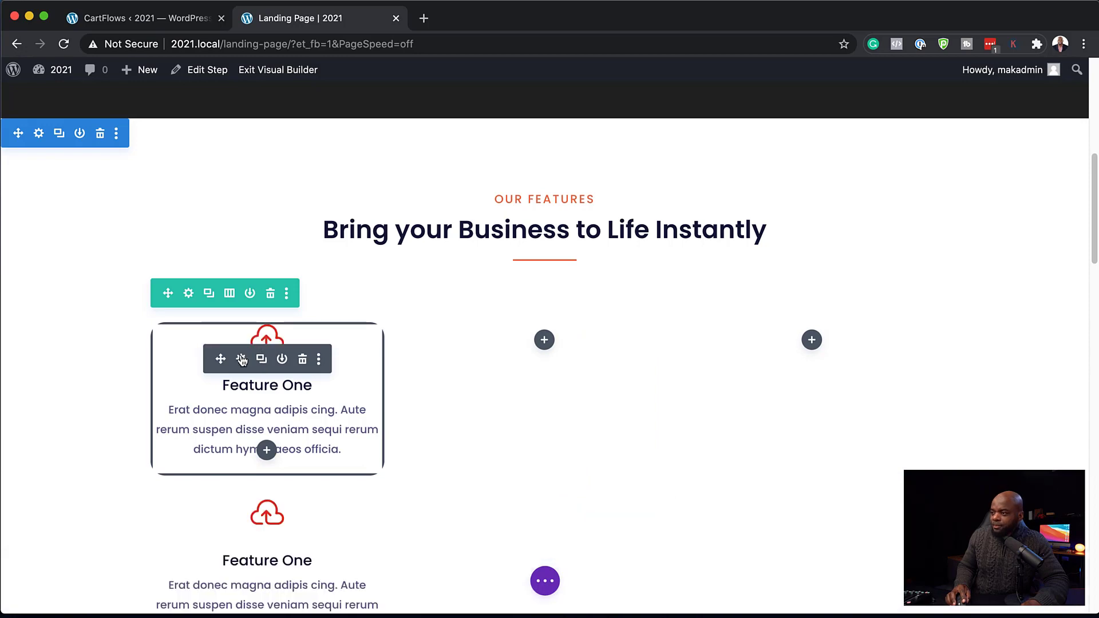
{"action": "left_click_drag", "start_coordinate": [220, 359], "coordinate": [530, 341]}
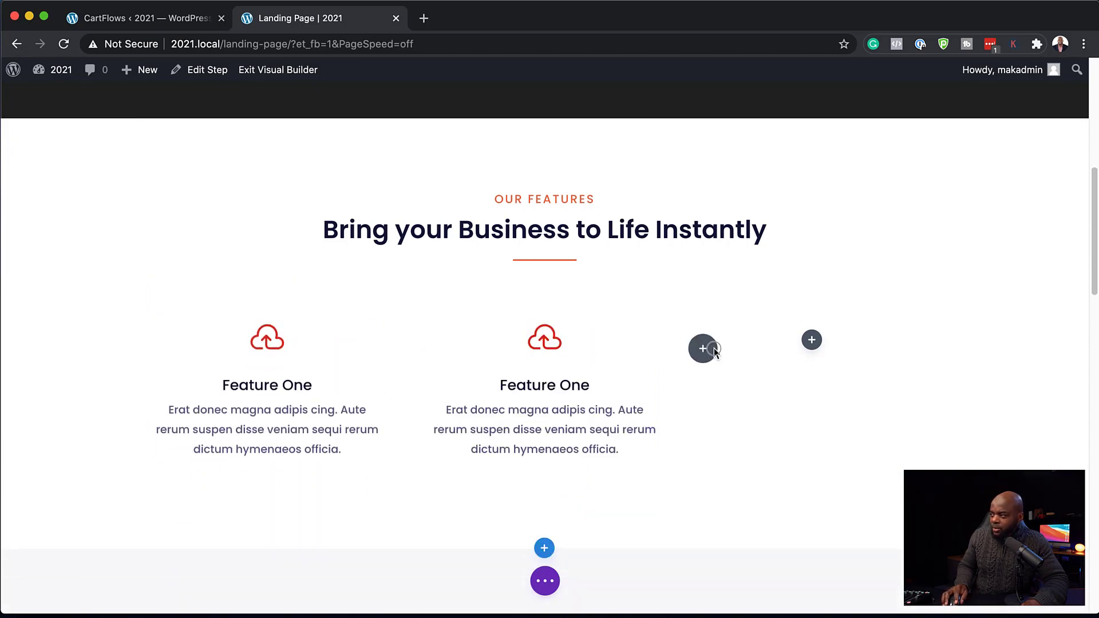
{"action": "key", "text": "super+v"}
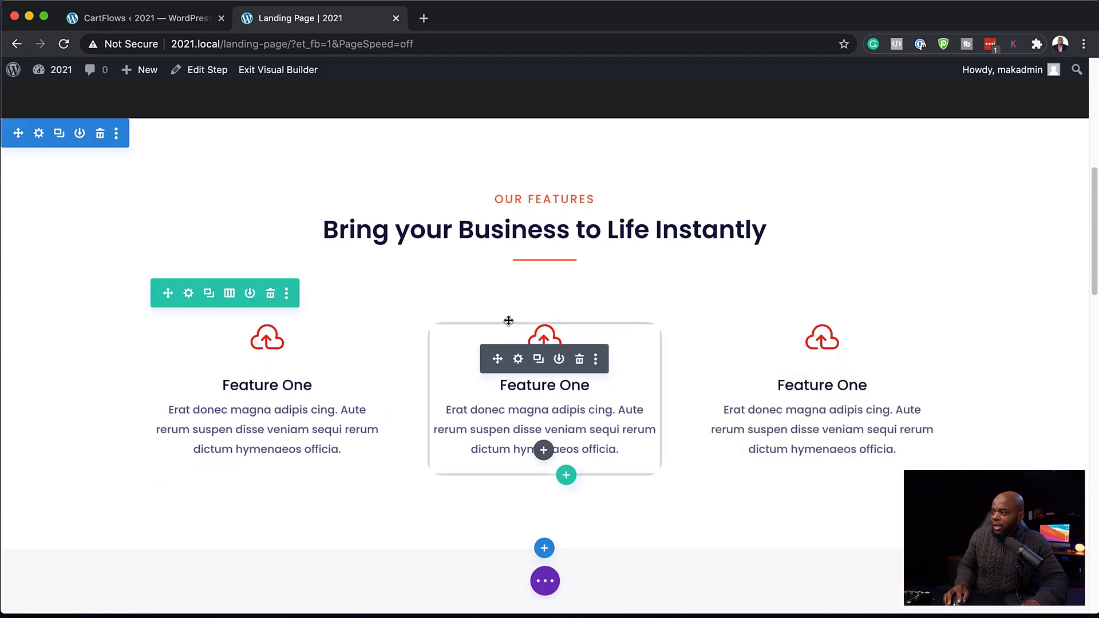
Retitle the middle blurb "Feature Two", give it the closed padlock icon and save its settings.
{"action": "left_click", "coordinate": [518, 359]}
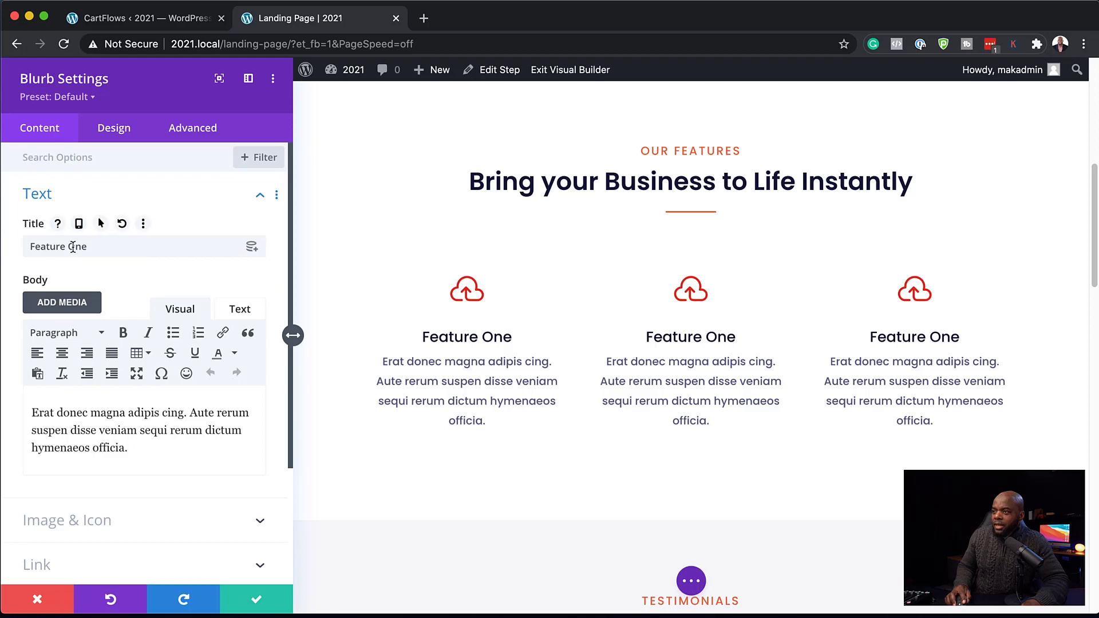
{"action": "double_click", "coordinate": [72, 247]}
{"action": "type", "text": "Tw"}
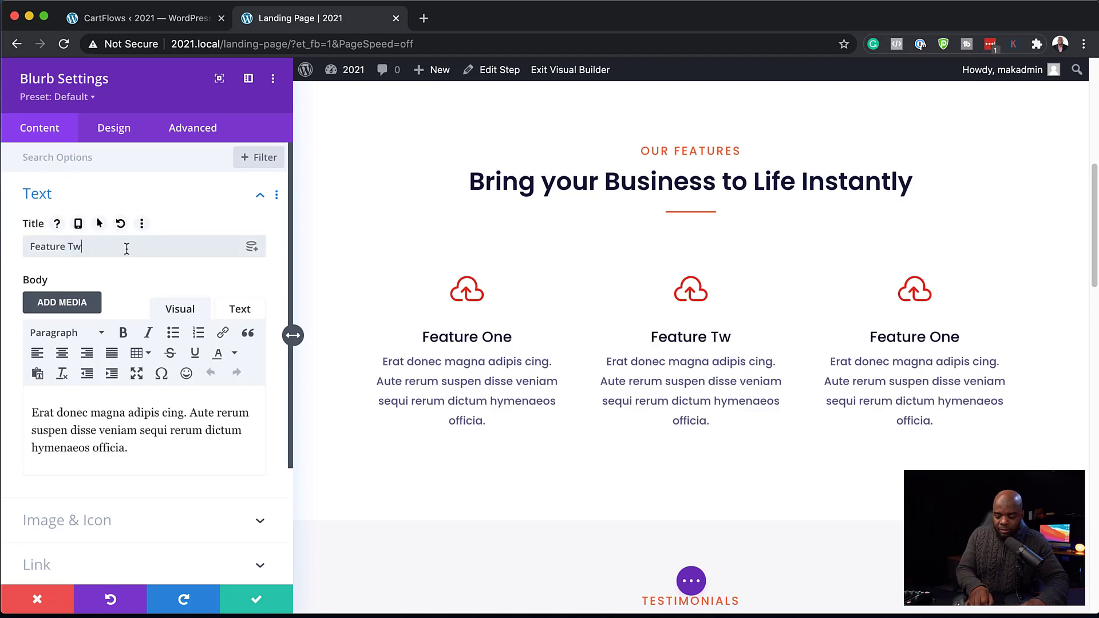
{"action": "type", "text": "o"}
{"action": "scroll", "coordinate": [157, 344], "scroll_direction": "down", "scroll_amount": 1}
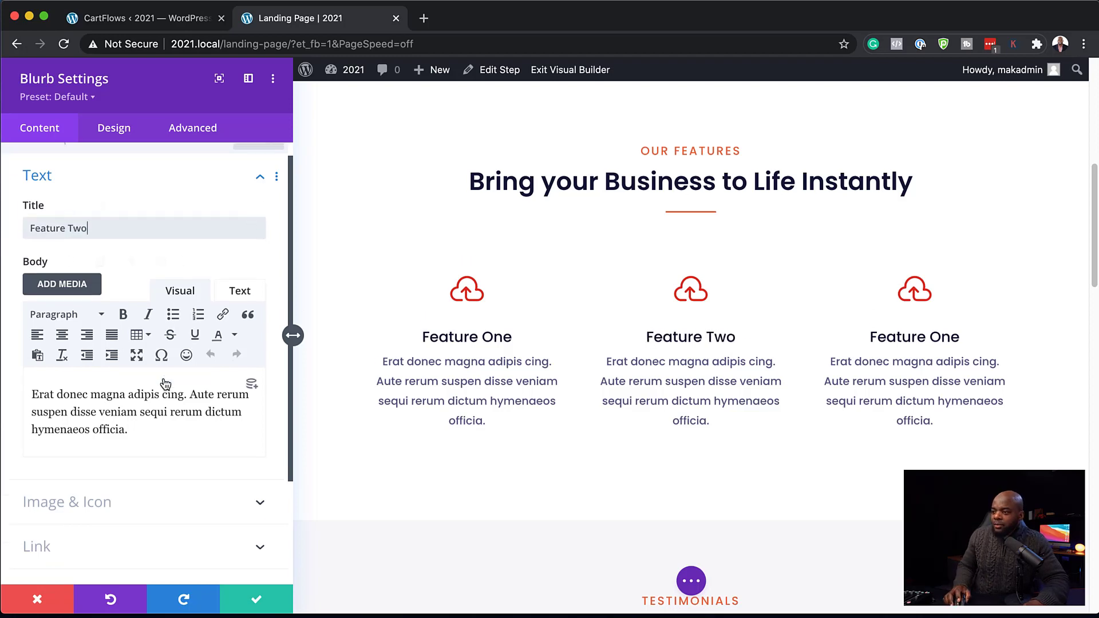
{"action": "left_click", "coordinate": [99, 506]}
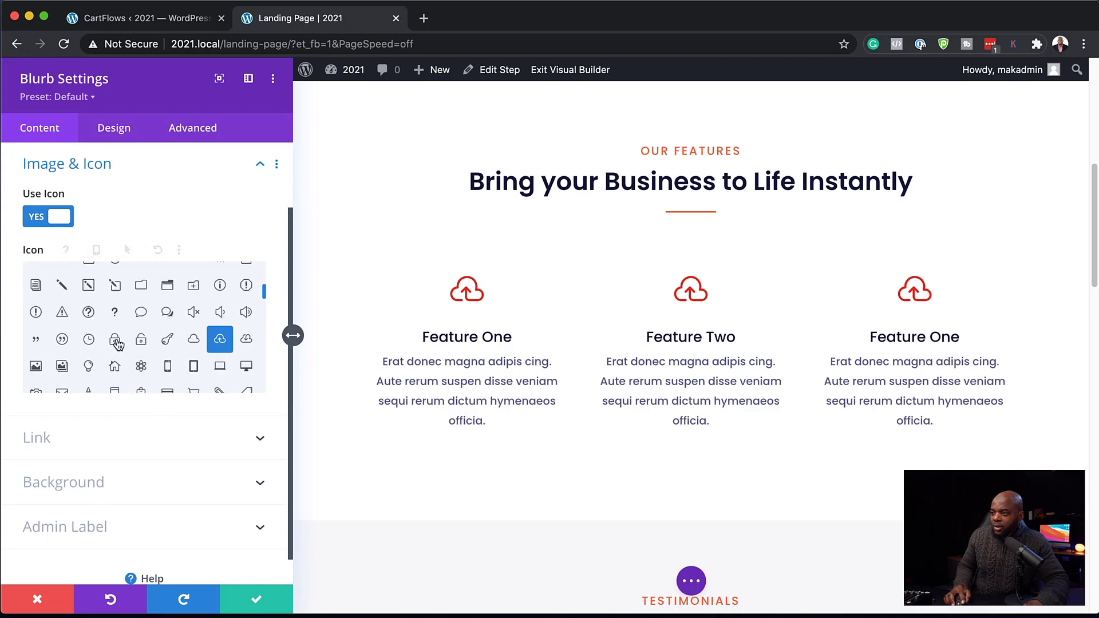
{"action": "left_click", "coordinate": [115, 340]}
{"action": "left_click", "coordinate": [256, 600]}
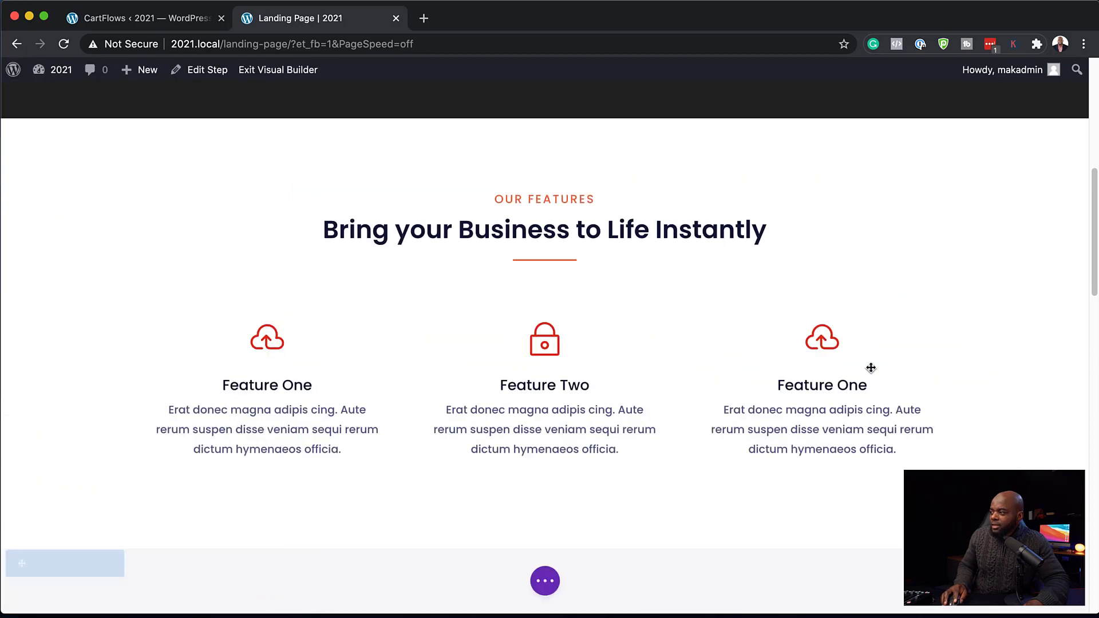
Retitle the third column's blurb "Feature Three", give it the film strip icon and save its settings.
{"action": "mouse_move", "coordinate": [870, 368]}
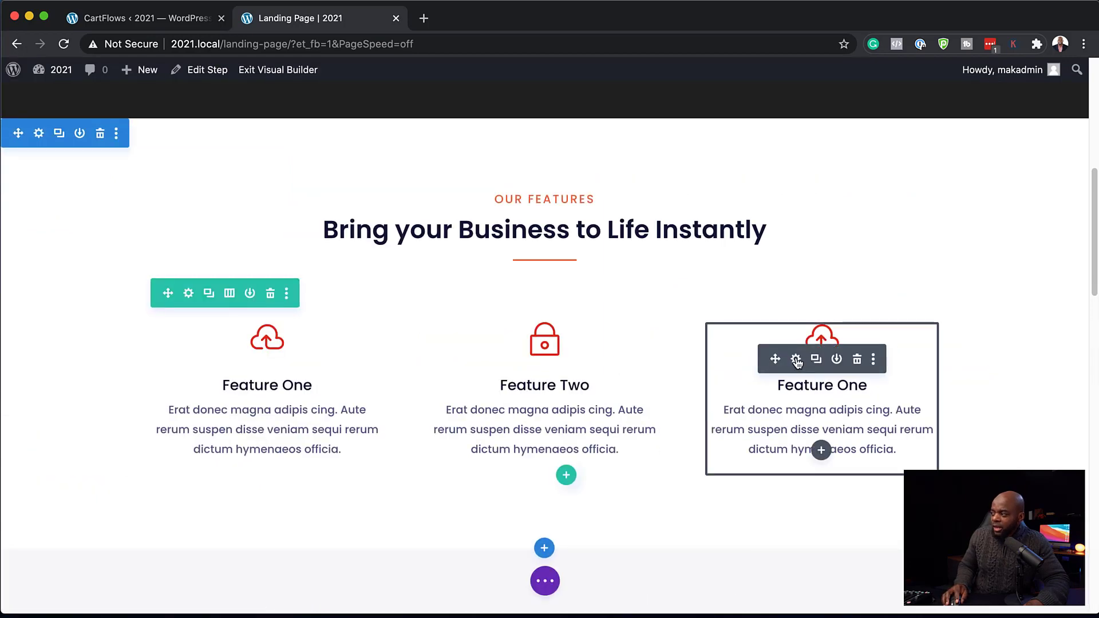
{"action": "left_click", "coordinate": [795, 359]}
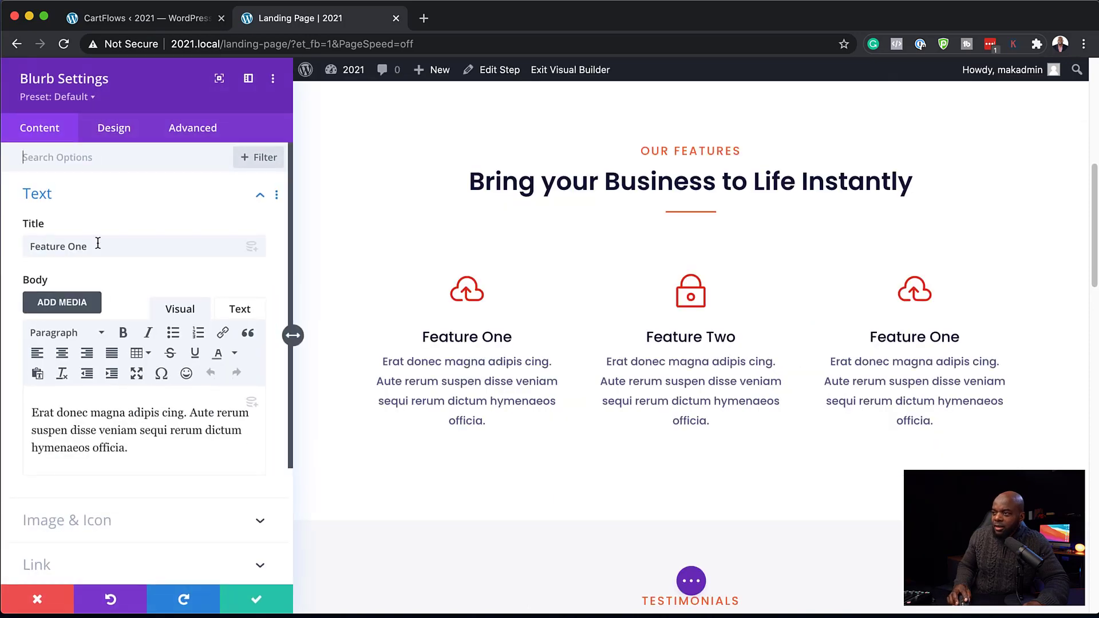
{"action": "double_click", "coordinate": [77, 247]}
{"action": "type", "text": "T"}
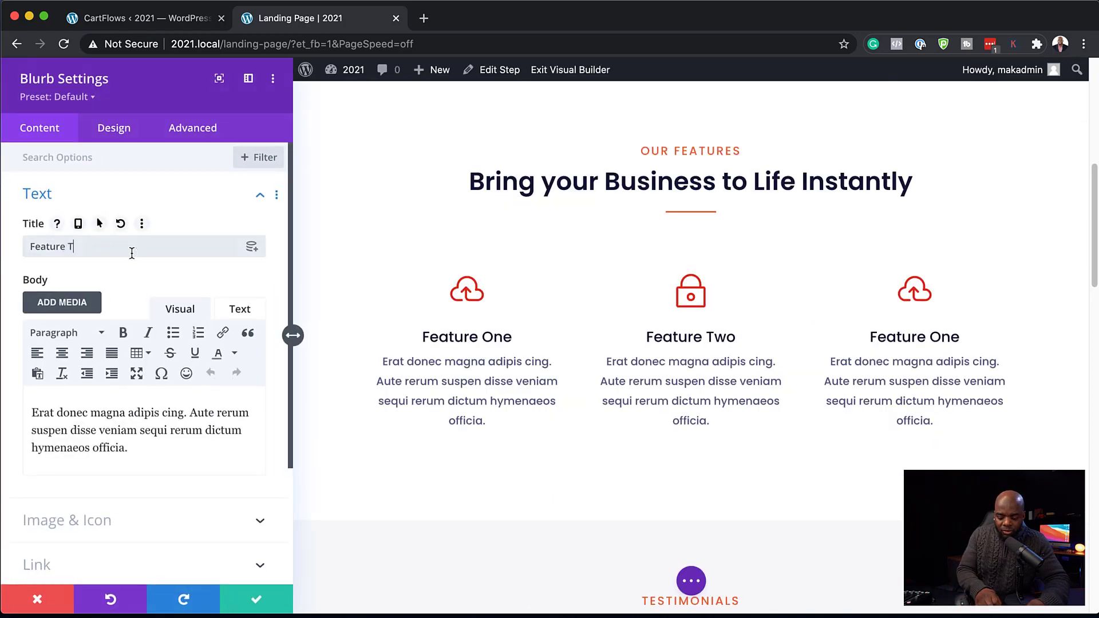
{"action": "type", "text": "hree"}
{"action": "scroll", "coordinate": [103, 458], "scroll_direction": "down", "scroll_amount": 2}
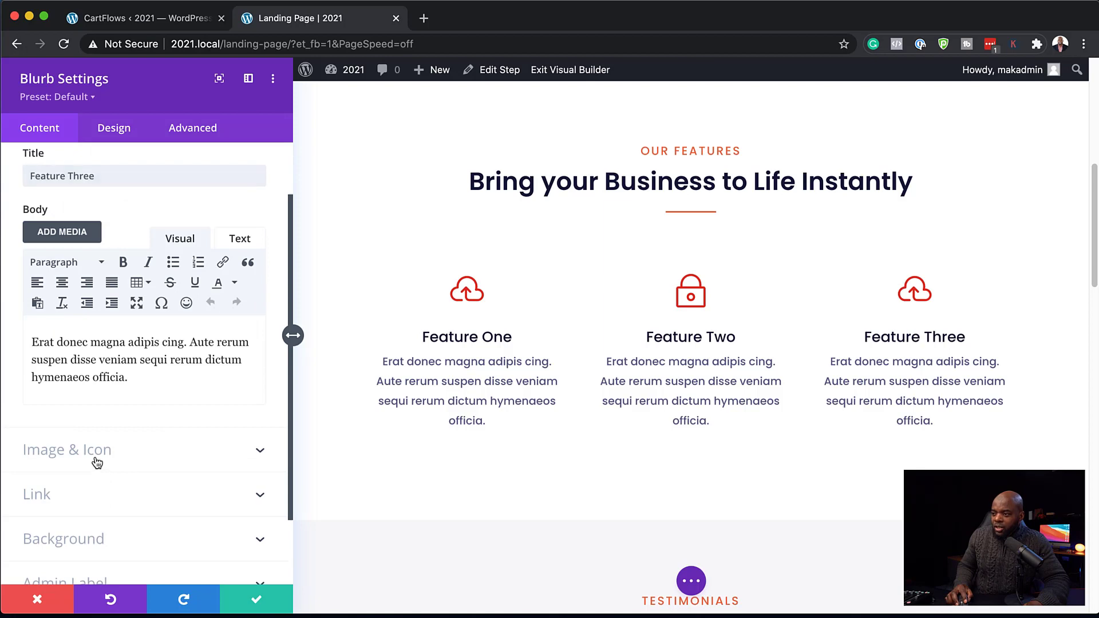
{"action": "left_click", "coordinate": [95, 458]}
{"action": "left_click_drag", "start_coordinate": [264, 270], "coordinate": [264, 306]}
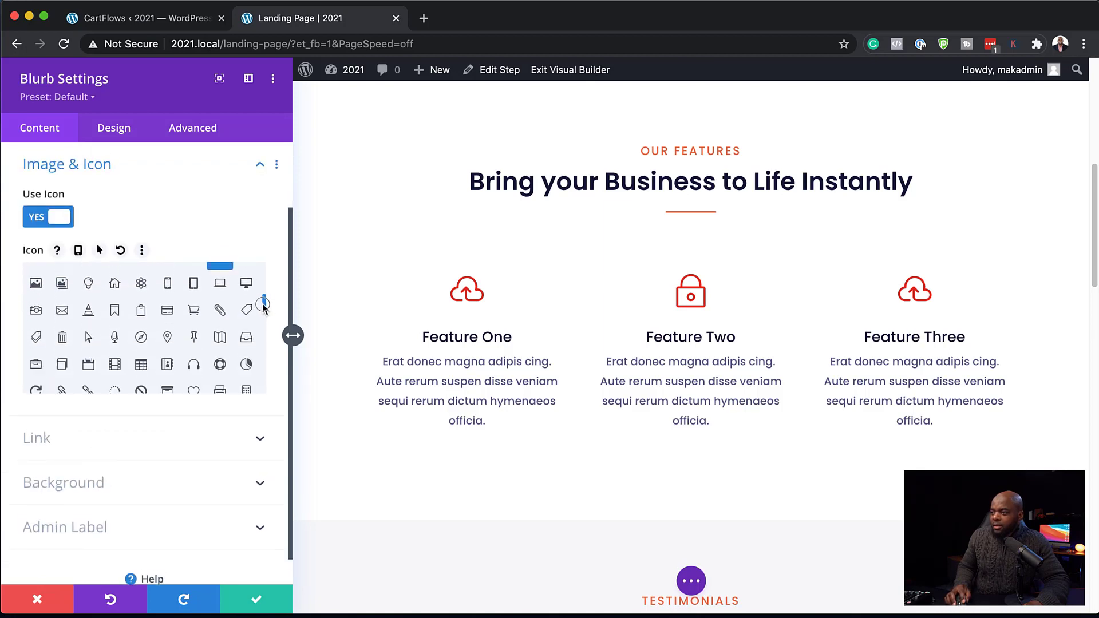
{"action": "left_click", "coordinate": [117, 366]}
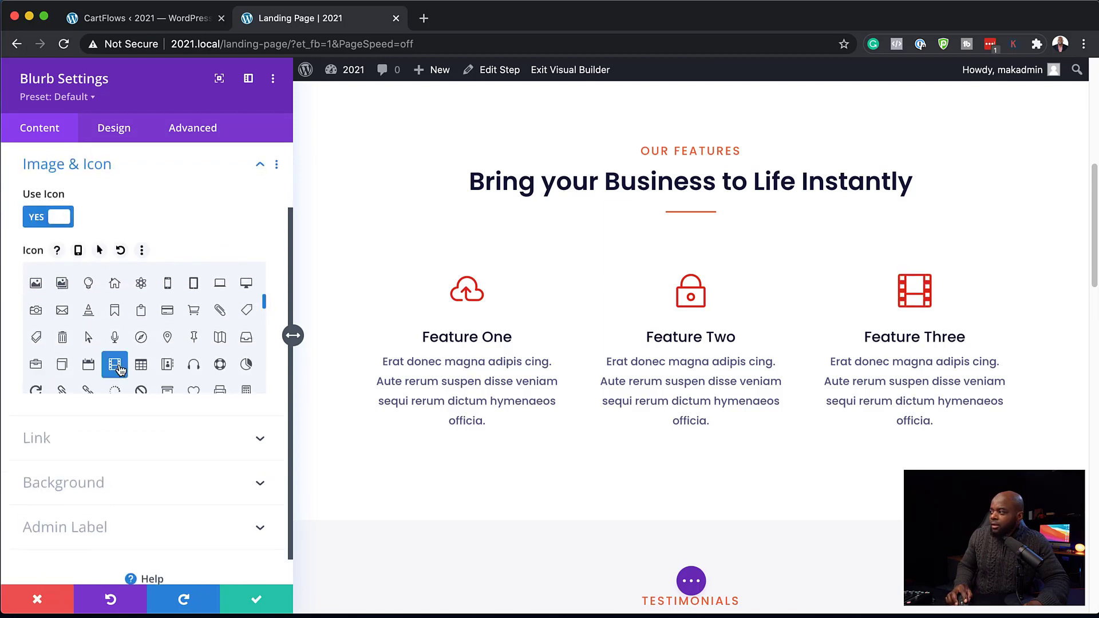
{"action": "left_click", "coordinate": [259, 601]}
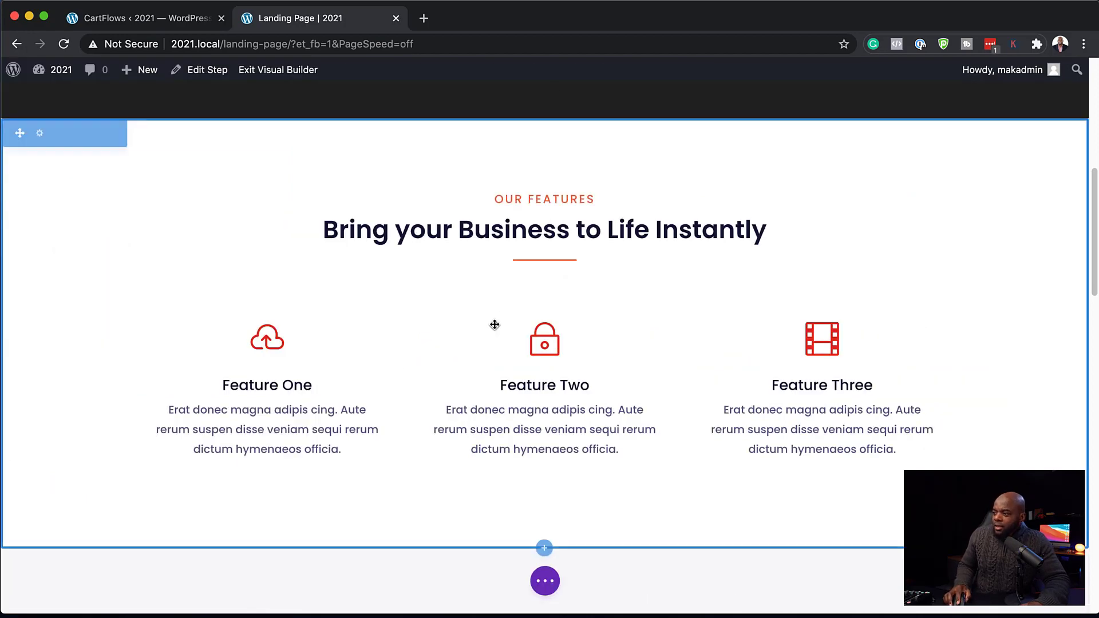
Delete the FAQ section and the remaining content below the testimonials.
{"action": "scroll", "coordinate": [494, 324], "scroll_direction": "down", "scroll_amount": 5}
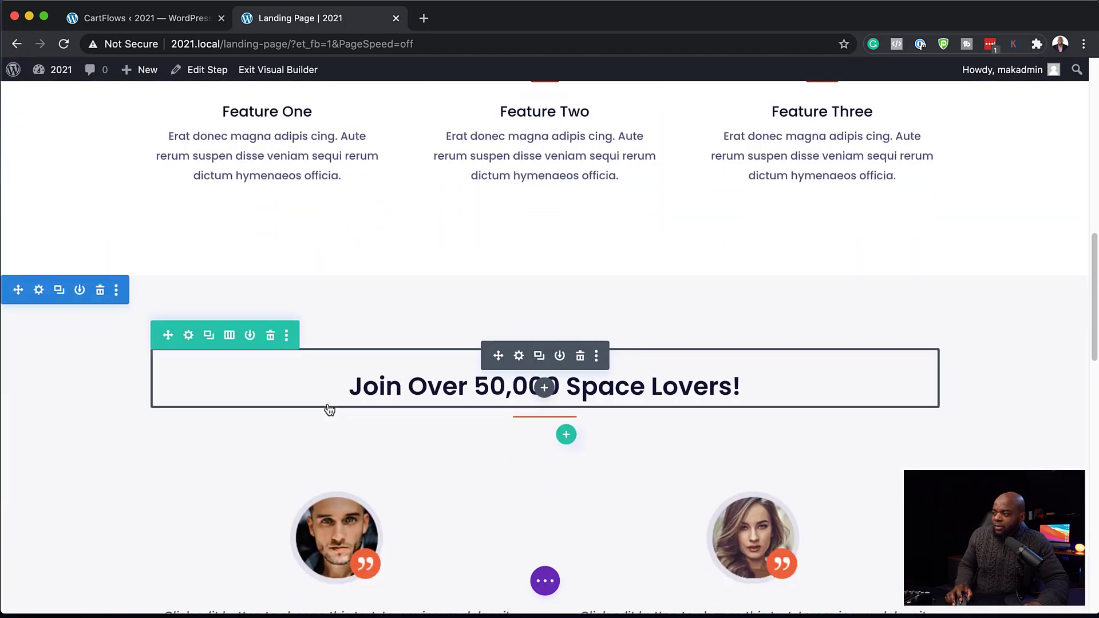
{"action": "scroll", "coordinate": [330, 409], "scroll_direction": "down", "scroll_amount": 2}
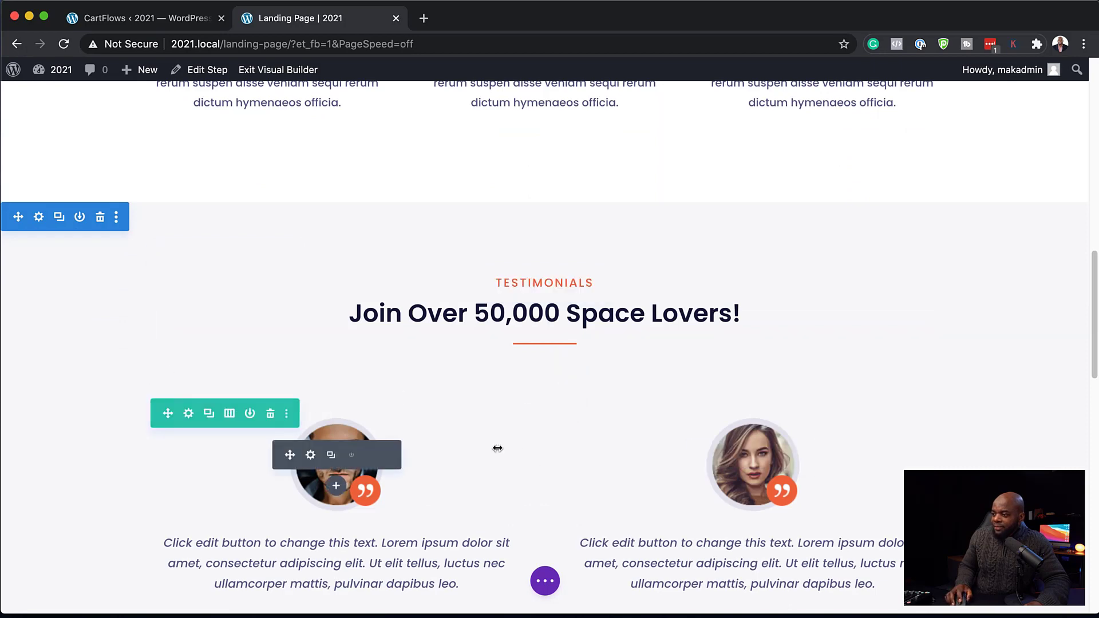
{"action": "scroll", "coordinate": [498, 448], "scroll_direction": "down", "scroll_amount": 3}
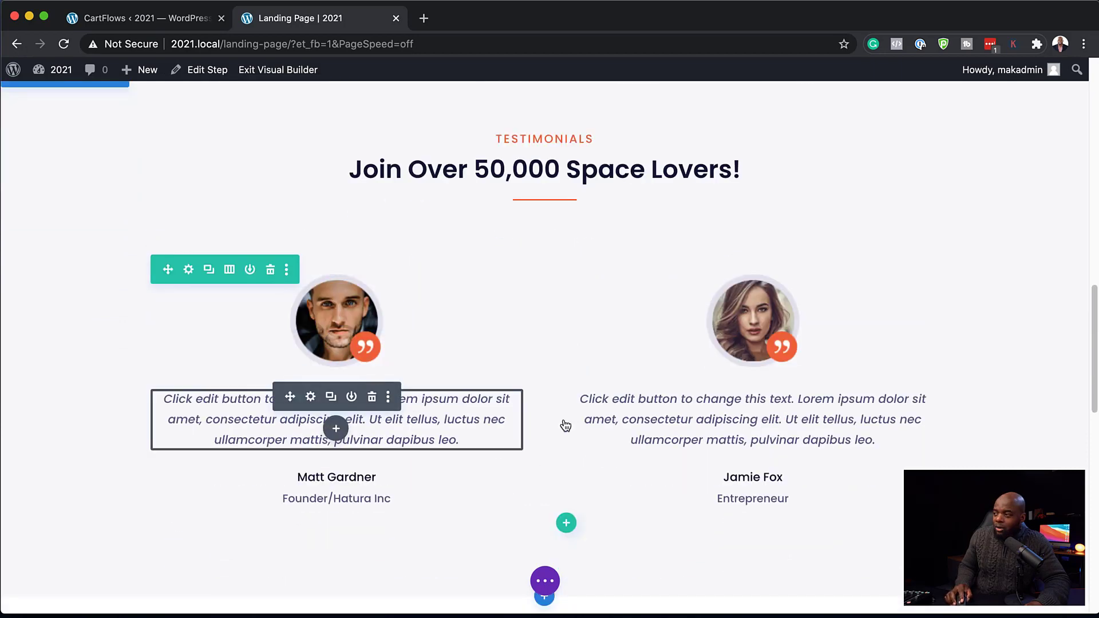
{"action": "scroll", "coordinate": [448, 444], "scroll_direction": "down", "scroll_amount": 5}
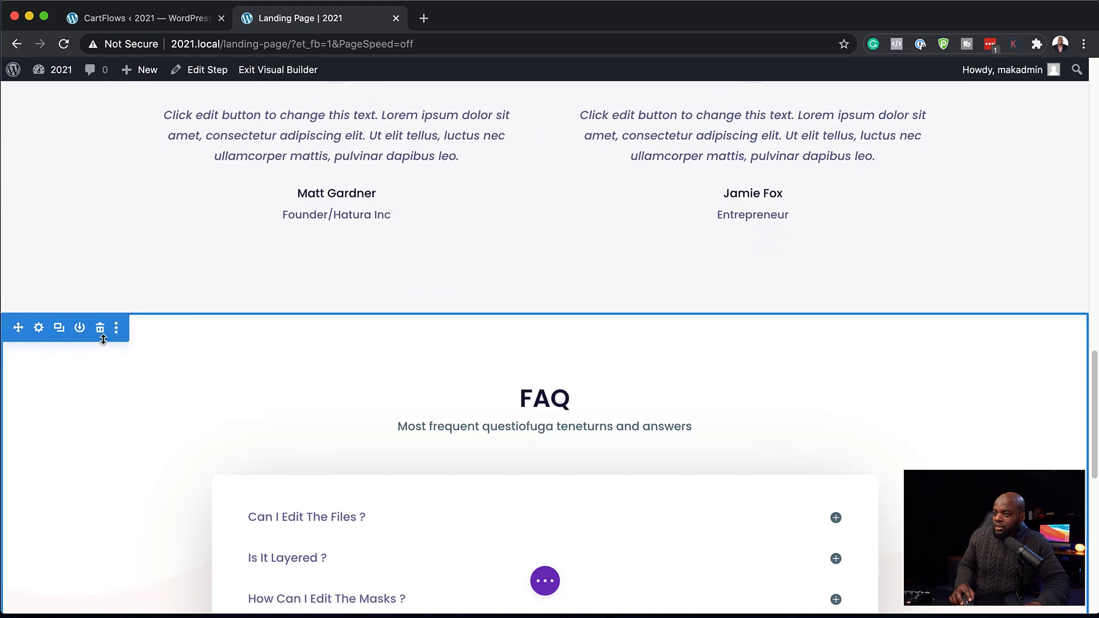
{"action": "left_click", "coordinate": [101, 329]}
{"action": "left_click", "coordinate": [101, 332]}
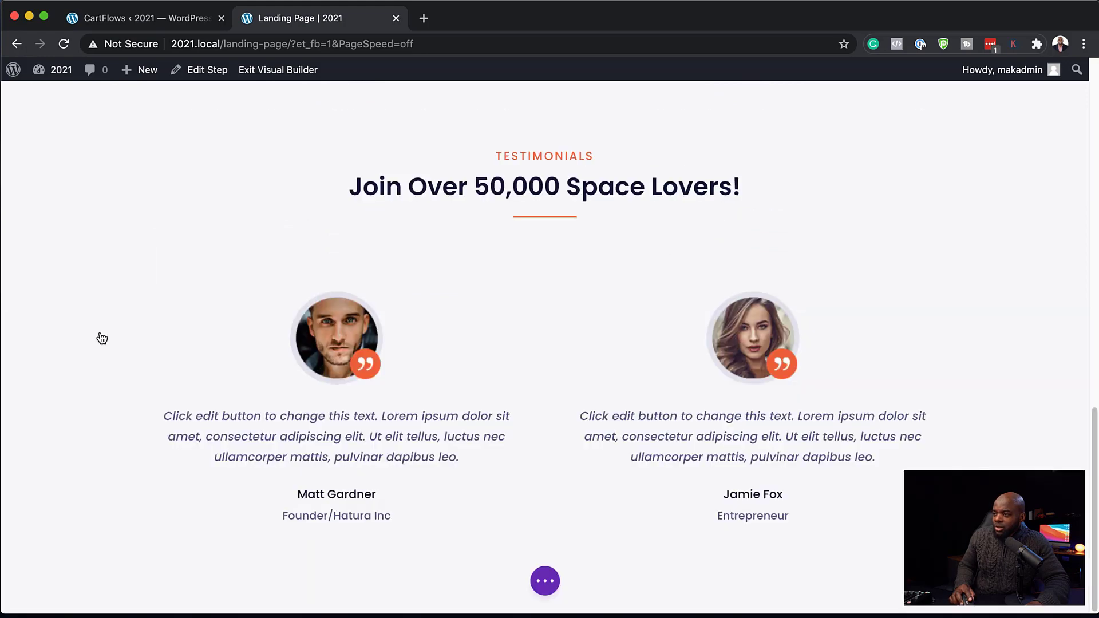
Review the hero and features sections, including the text settings of the "Bring your Business to Life Instantly" heading.
{"action": "scroll", "coordinate": [142, 449], "scroll_direction": "up", "scroll_amount": 18}
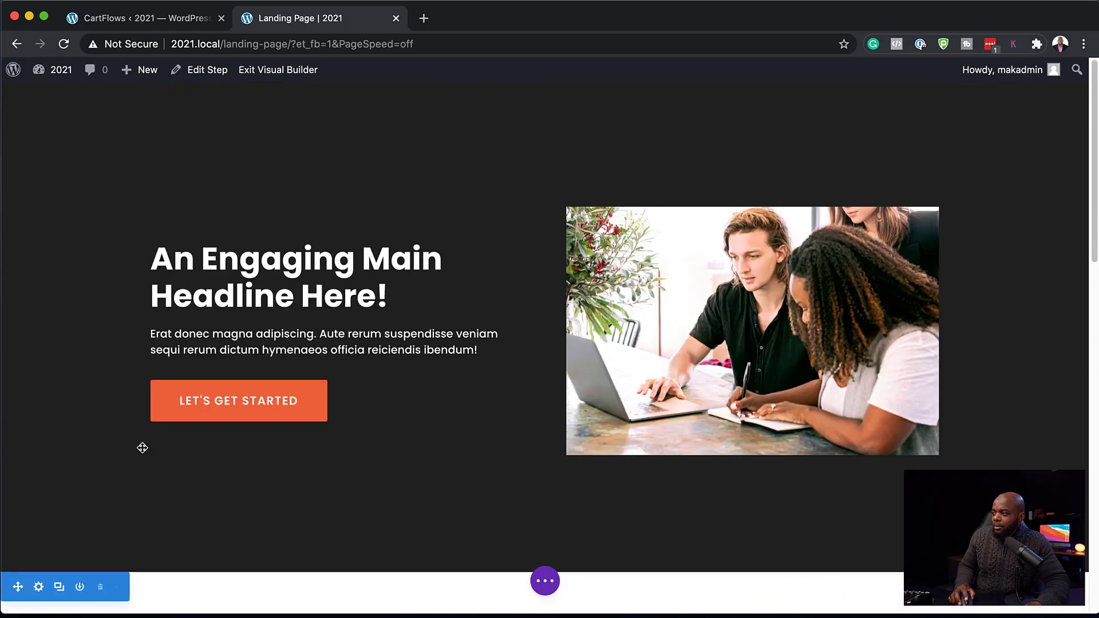
{"action": "scroll", "coordinate": [142, 447], "scroll_direction": "down", "scroll_amount": 8}
{"action": "scroll", "coordinate": [142, 447], "scroll_direction": "down", "scroll_amount": 1}
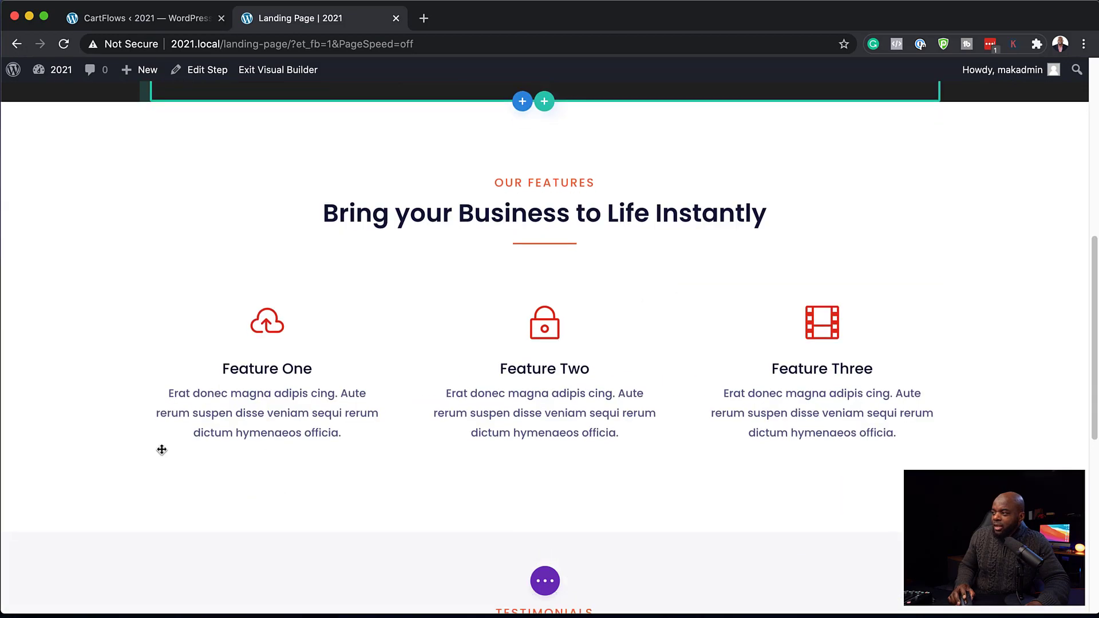
{"action": "scroll", "coordinate": [444, 430], "scroll_direction": "up", "scroll_amount": 3}
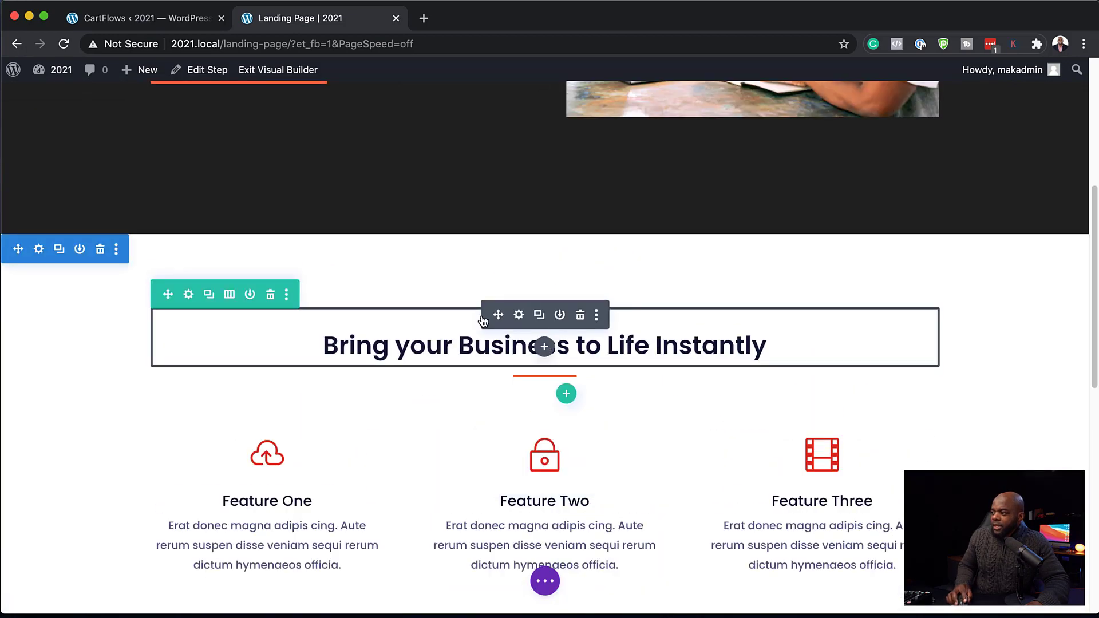
{"action": "left_click", "coordinate": [519, 314]}
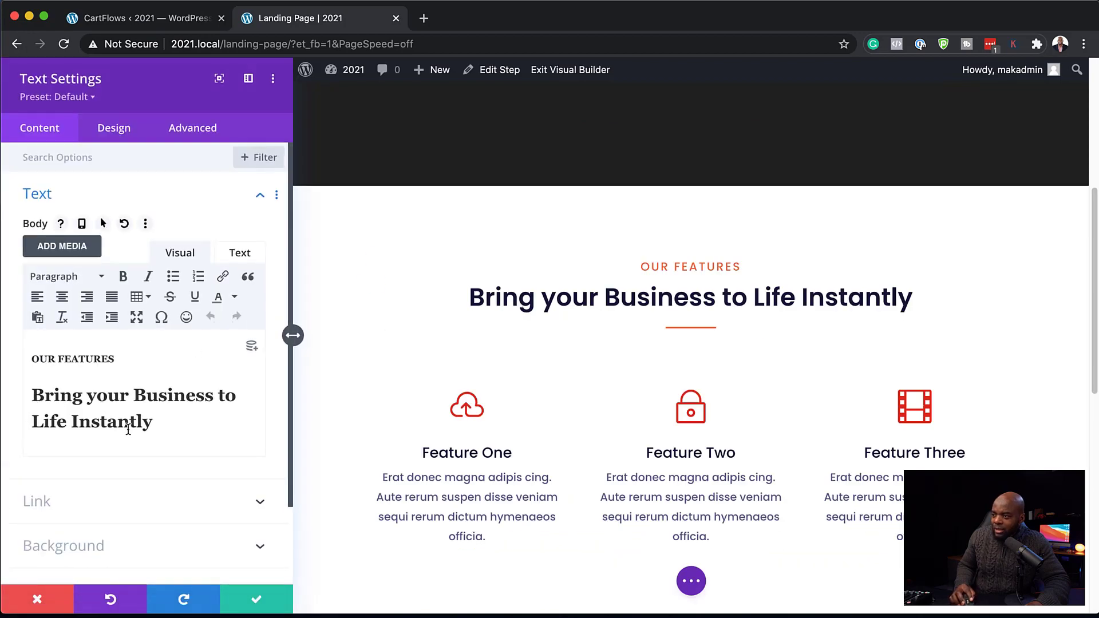
{"action": "left_click", "coordinate": [255, 601]}
Save and exit the visual builder, and review the live landing page down to the testimonials.
{"action": "scroll", "coordinate": [690, 391], "scroll_direction": "up", "scroll_amount": 6}
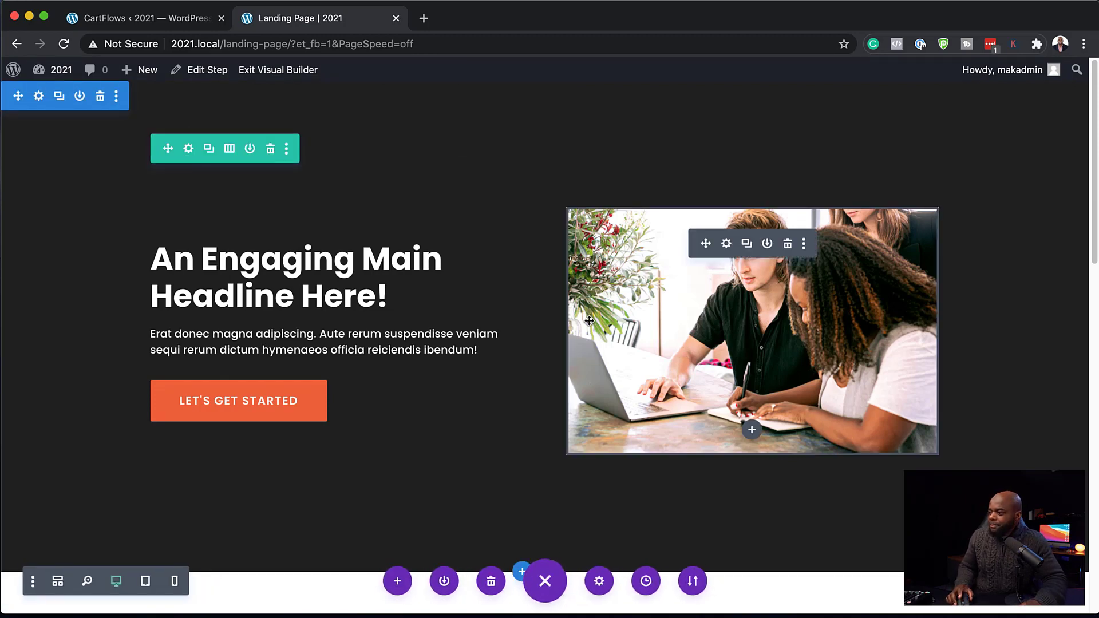
{"action": "left_click", "coordinate": [297, 75]}
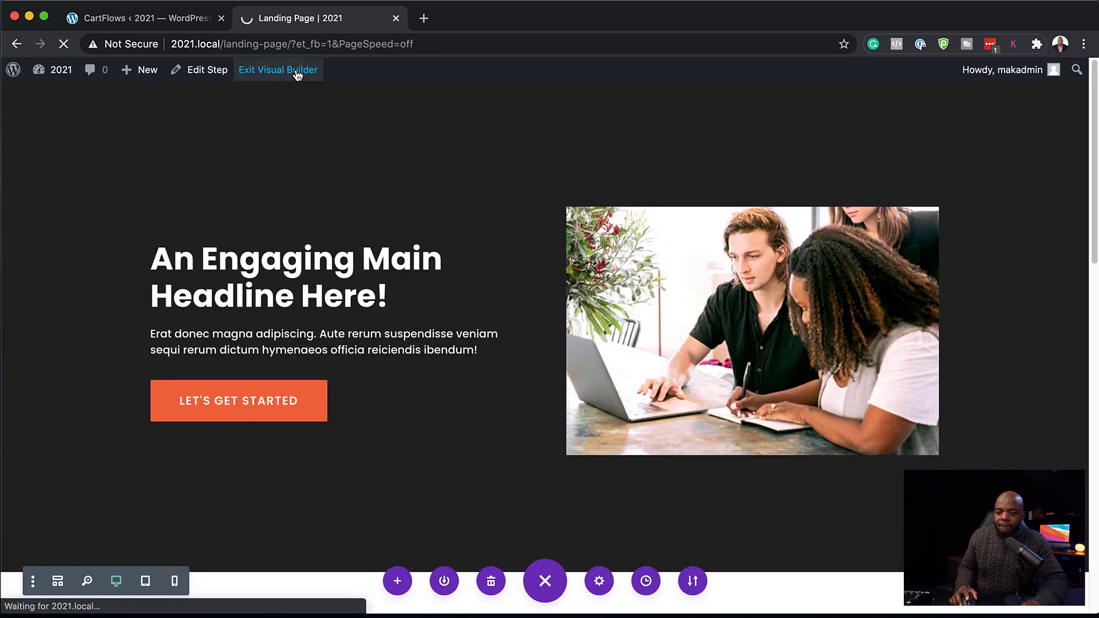
{"action": "scroll", "coordinate": [555, 378], "scroll_direction": "down", "scroll_amount": 5}
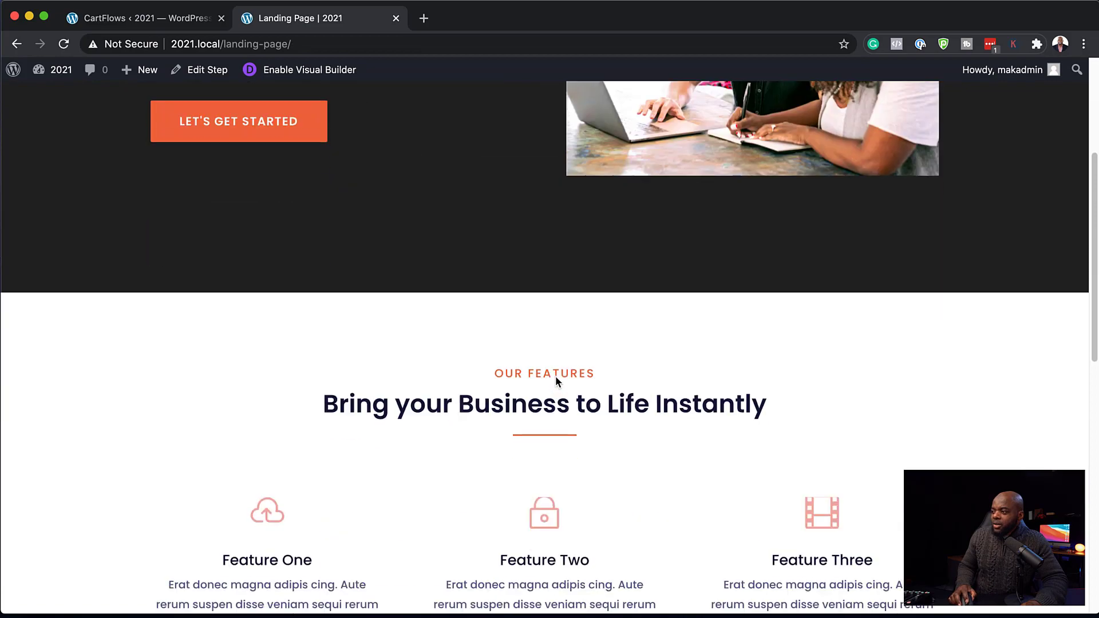
{"action": "scroll", "coordinate": [555, 381], "scroll_direction": "down", "scroll_amount": 9}
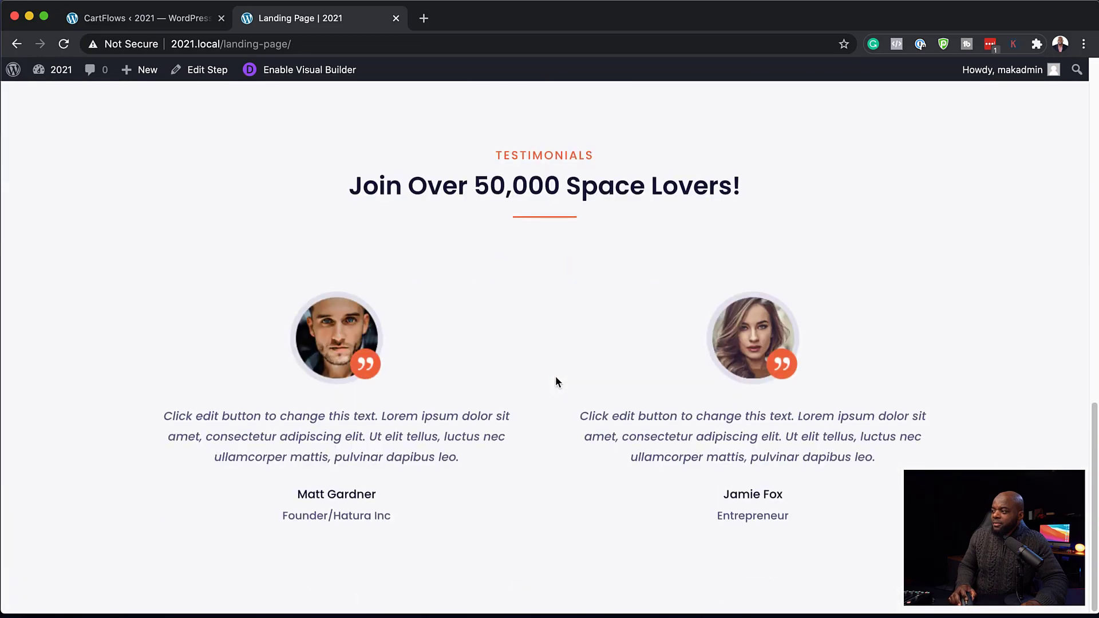
Return to the Consulting 101 flow and open the product settings of its Checkout Page step.
{"action": "scroll", "coordinate": [556, 381], "scroll_direction": "up", "scroll_amount": 15}
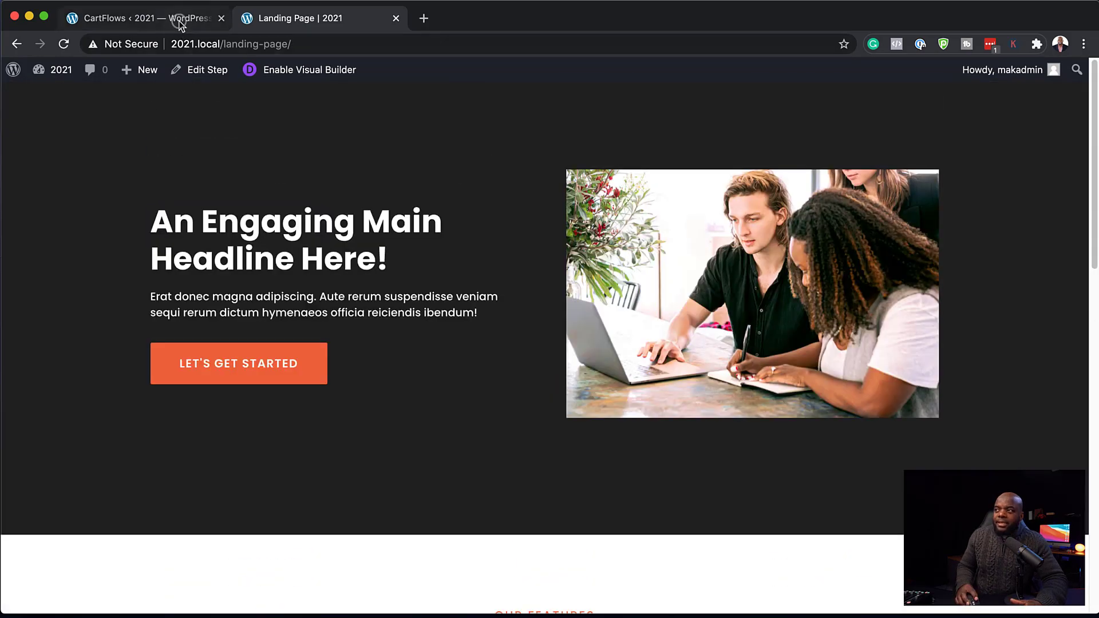
{"action": "left_click", "coordinate": [143, 18]}
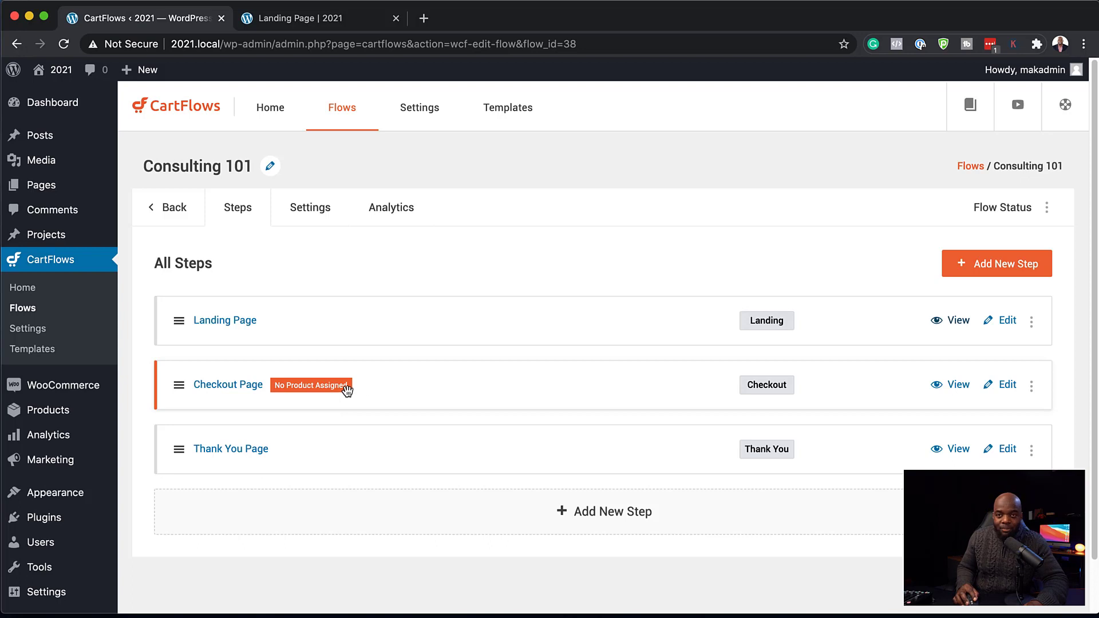
{"action": "left_click", "coordinate": [1010, 389]}
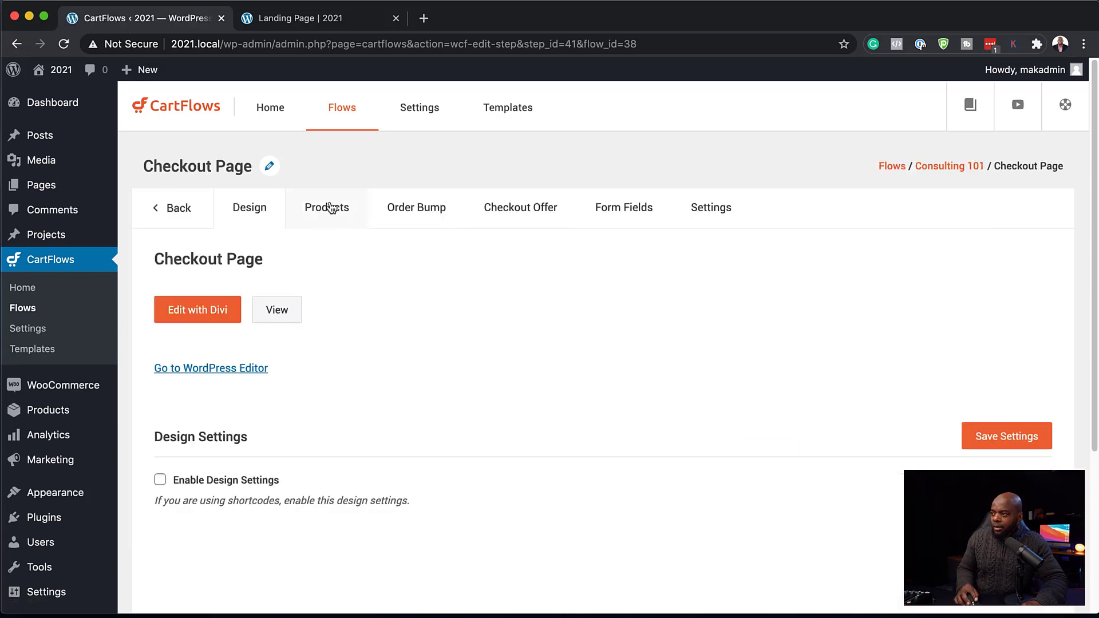
{"action": "left_click", "coordinate": [331, 211]}
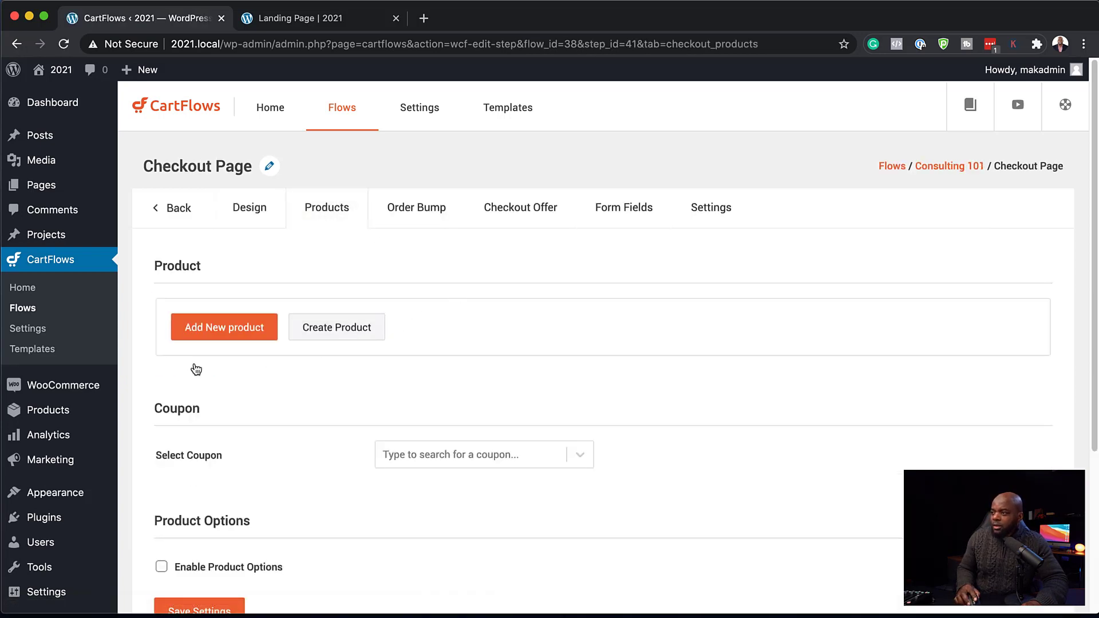
Add the existing Consulting product to the checkout step and save the product settings.
{"action": "left_click", "coordinate": [224, 335]}
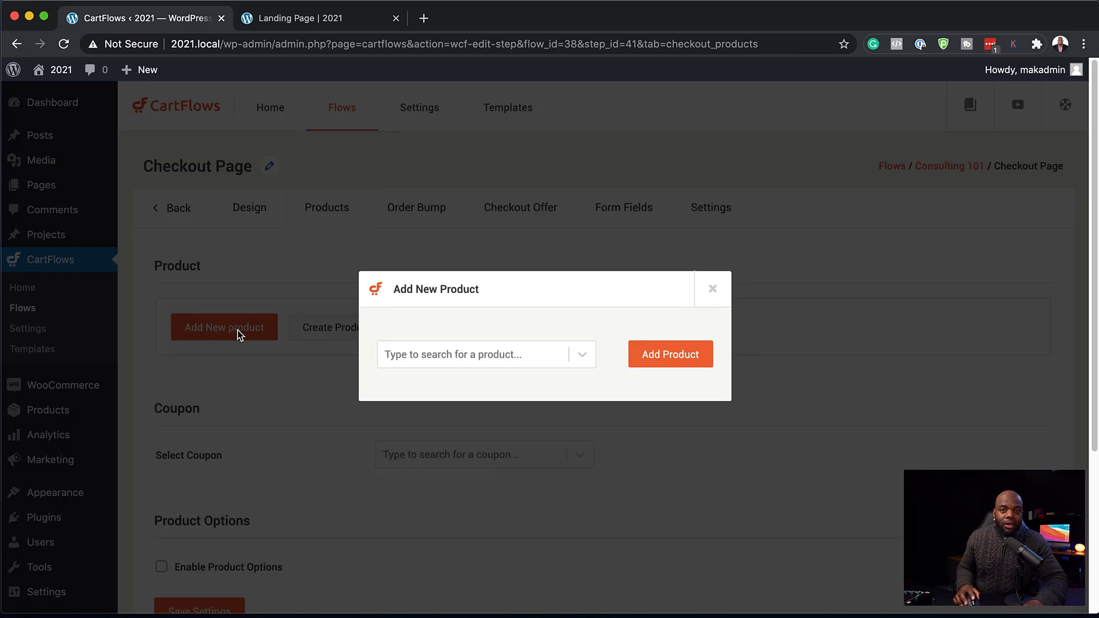
{"action": "left_click", "coordinate": [435, 354]}
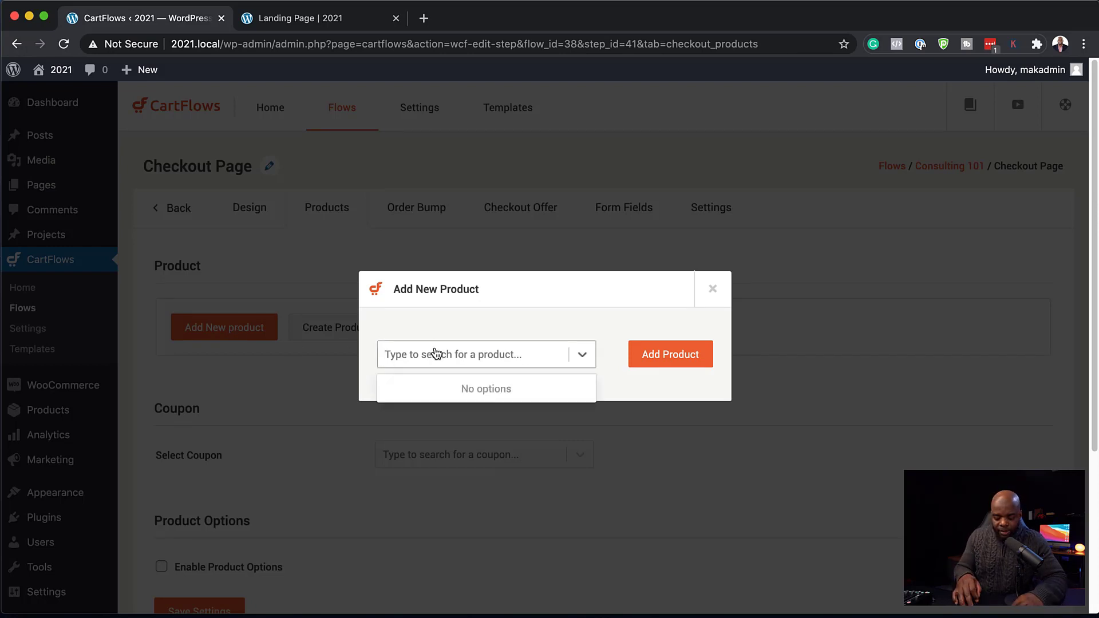
{"action": "type", "text": "consu"}
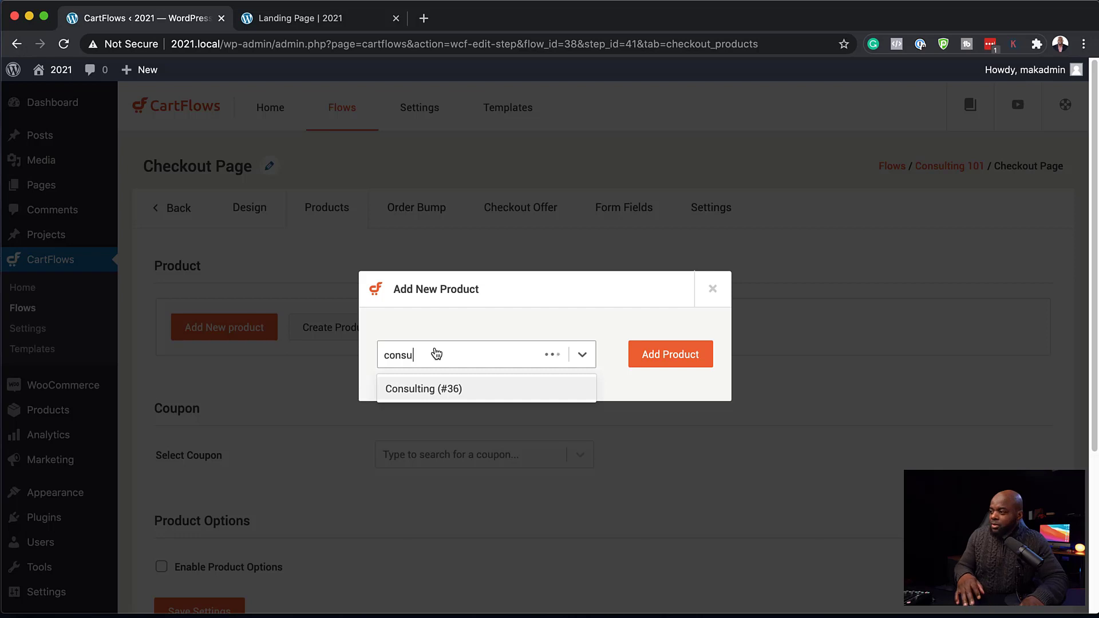
{"action": "left_click", "coordinate": [423, 392]}
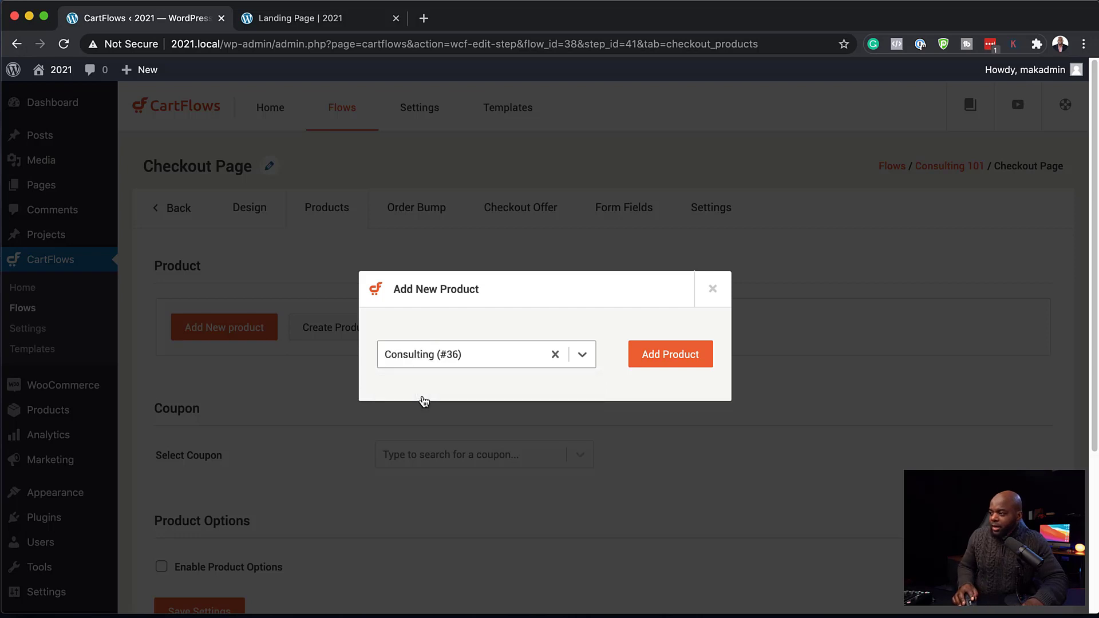
{"action": "left_click", "coordinate": [676, 361]}
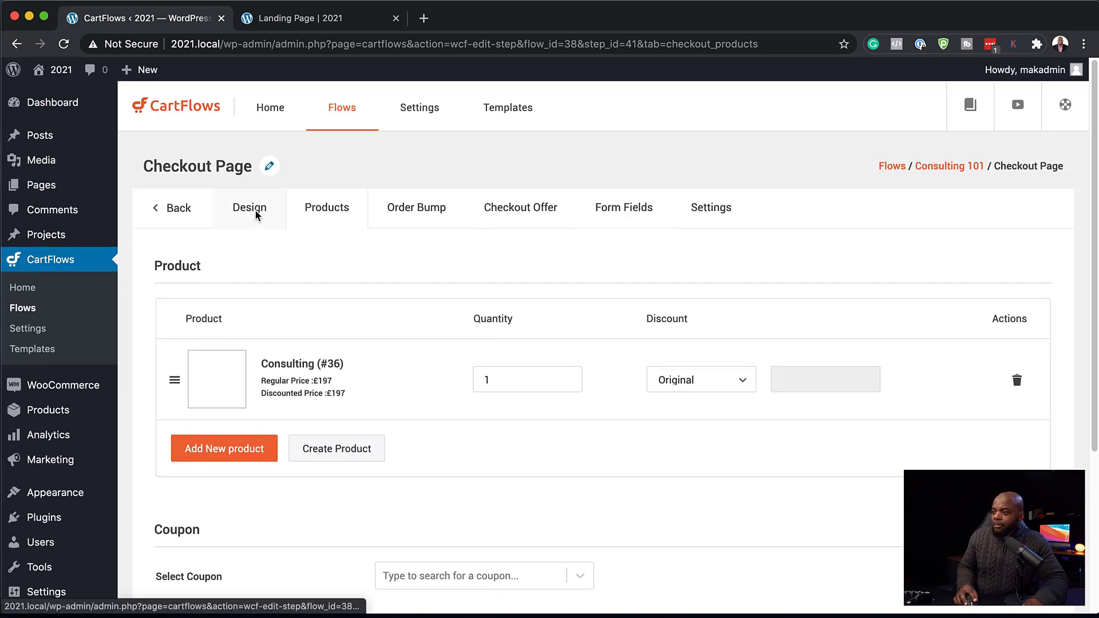
{"action": "scroll", "coordinate": [434, 447], "scroll_direction": "down", "scroll_amount": 5}
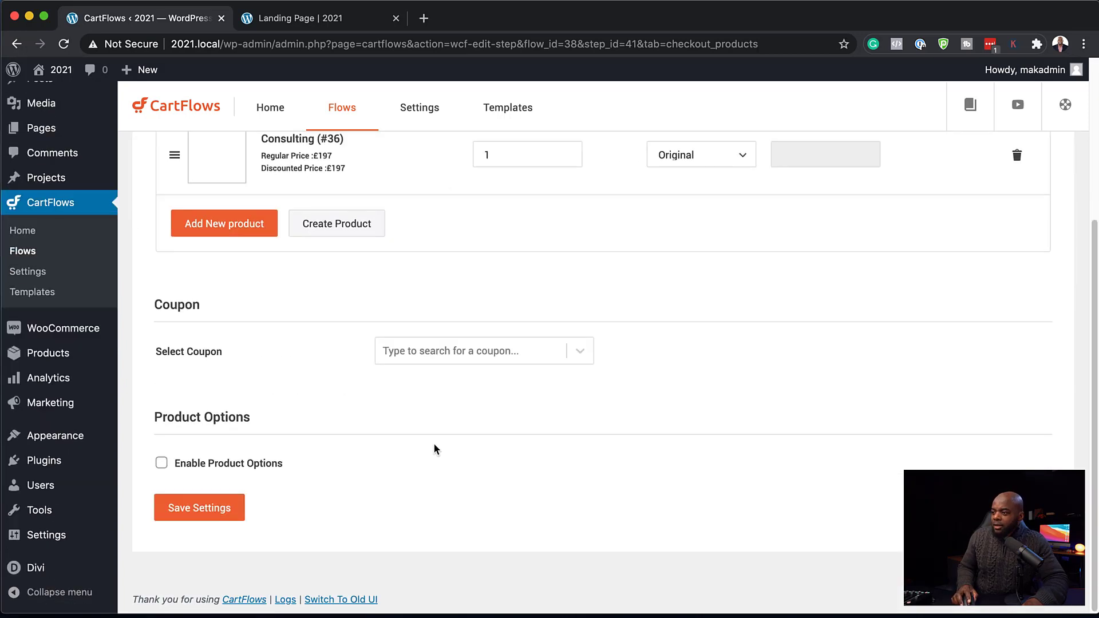
{"action": "left_click", "coordinate": [199, 510]}
{"action": "scroll", "coordinate": [371, 509], "scroll_direction": "up", "scroll_amount": 5}
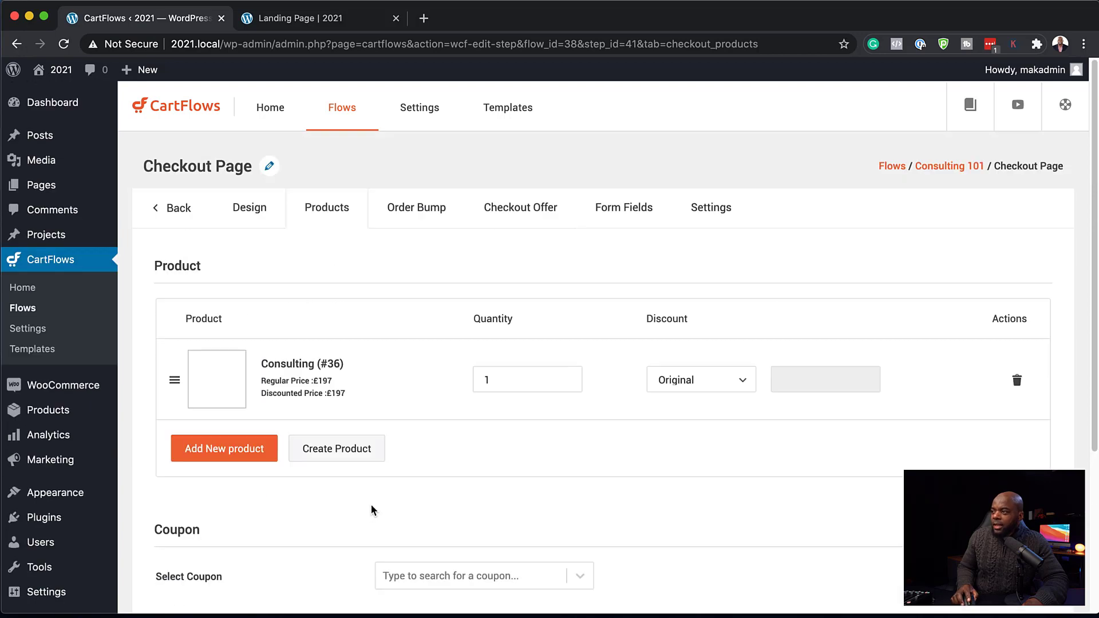
View the live checkout page and review its billing form, order summary and payment section.
{"action": "left_click", "coordinate": [248, 209]}
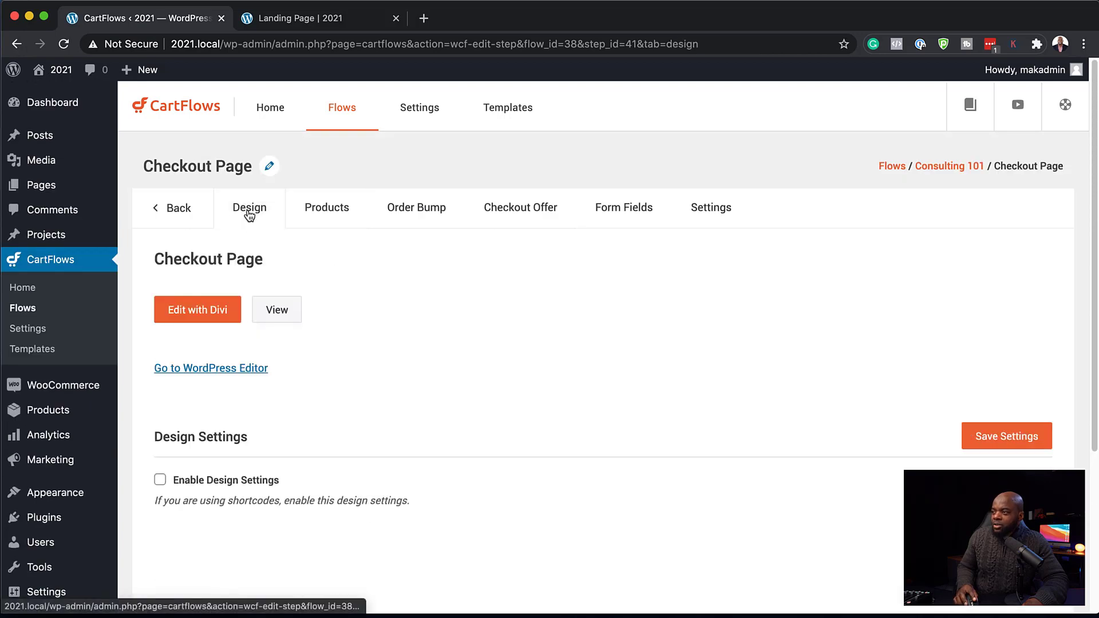
{"action": "left_click", "coordinate": [279, 313]}
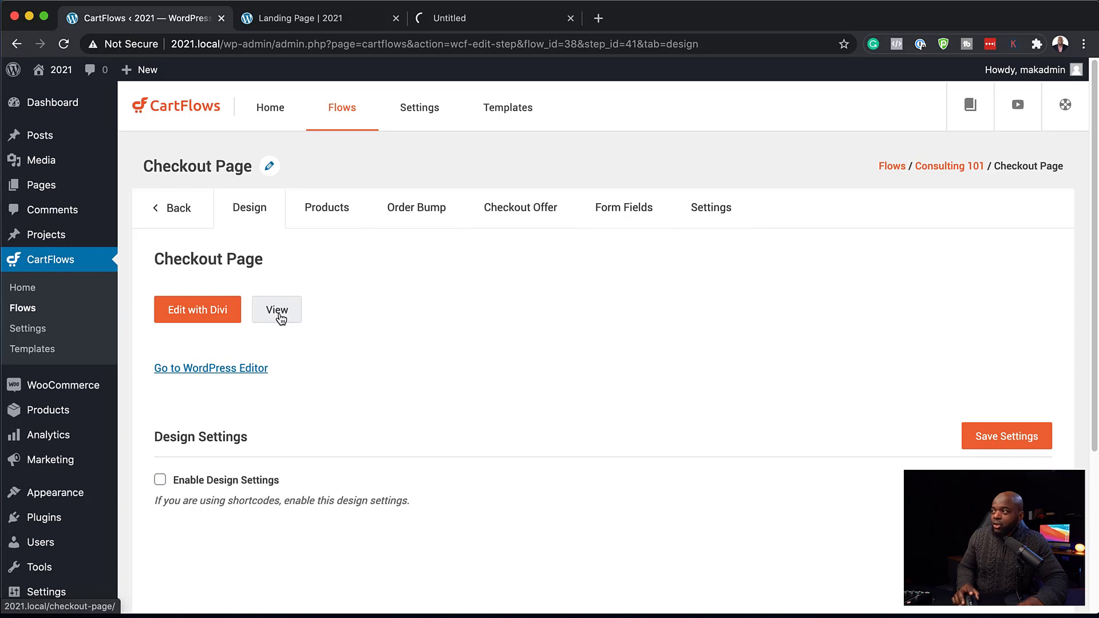
{"action": "scroll", "coordinate": [457, 361], "scroll_direction": "down", "scroll_amount": 3}
{"action": "scroll", "coordinate": [457, 361], "scroll_direction": "down", "scroll_amount": 3}
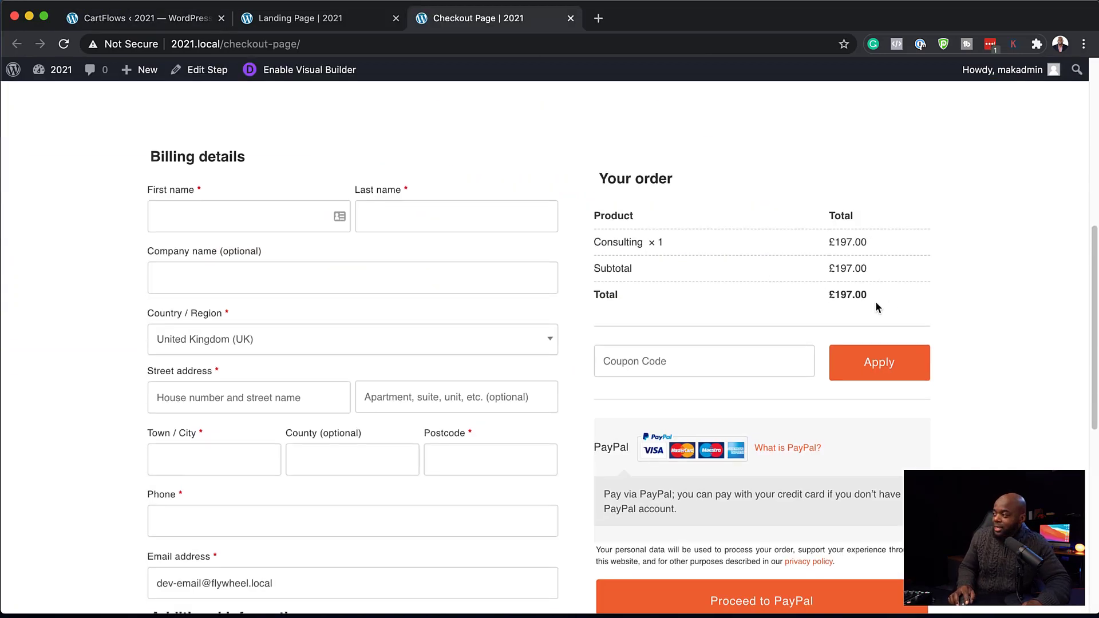
{"action": "scroll", "coordinate": [813, 332], "scroll_direction": "down", "scroll_amount": 4}
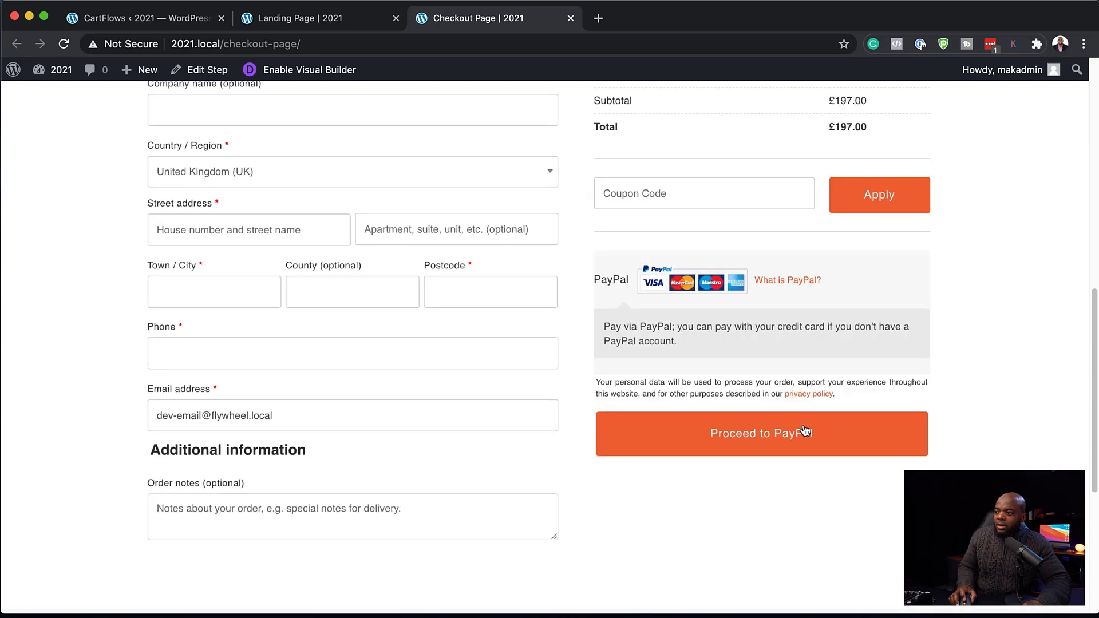
{"action": "scroll", "coordinate": [318, 373], "scroll_direction": "up", "scroll_amount": 7}
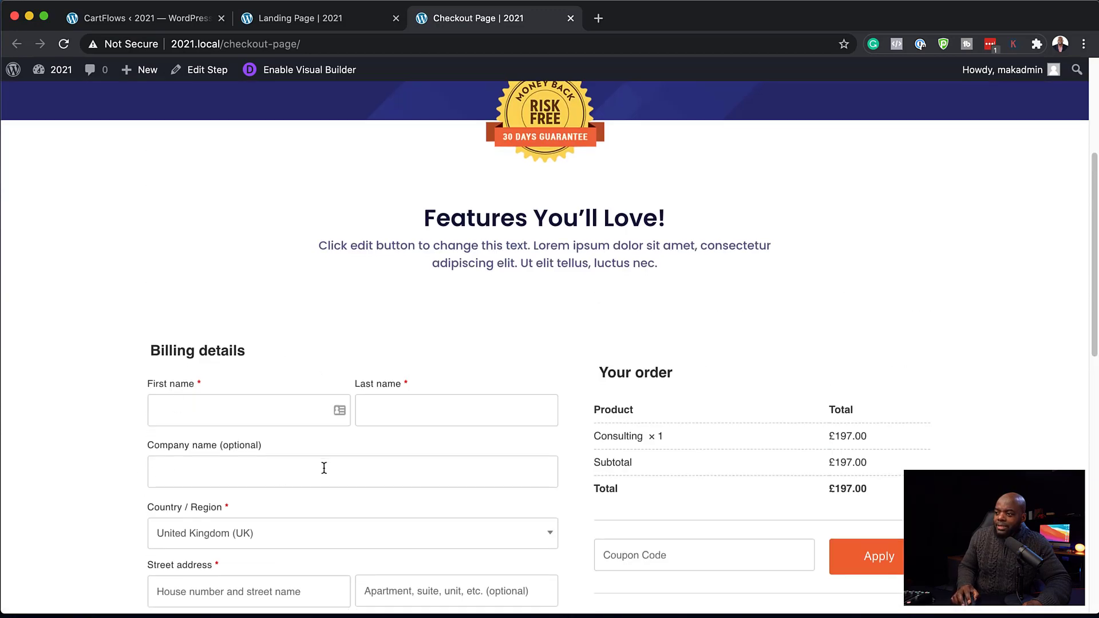
{"action": "scroll", "coordinate": [321, 464], "scroll_direction": "down", "scroll_amount": 4}
{"action": "scroll", "coordinate": [323, 456], "scroll_direction": "down", "scroll_amount": 2}
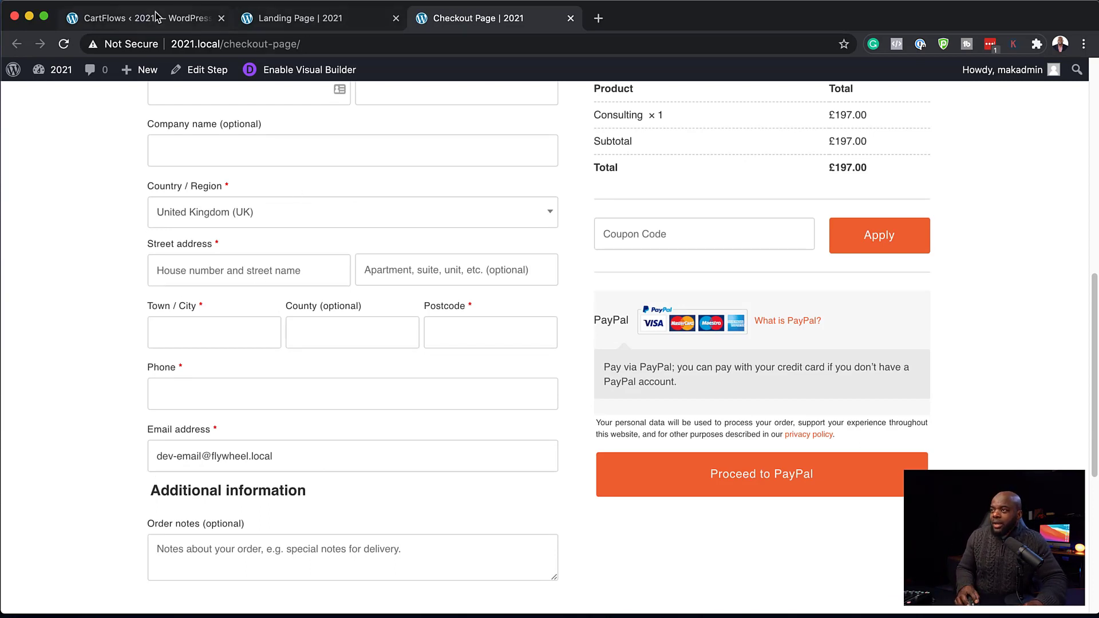
In the checkout step's form field settings, disable the coupon field and enable the custom field editor.
{"action": "left_click", "coordinate": [154, 22]}
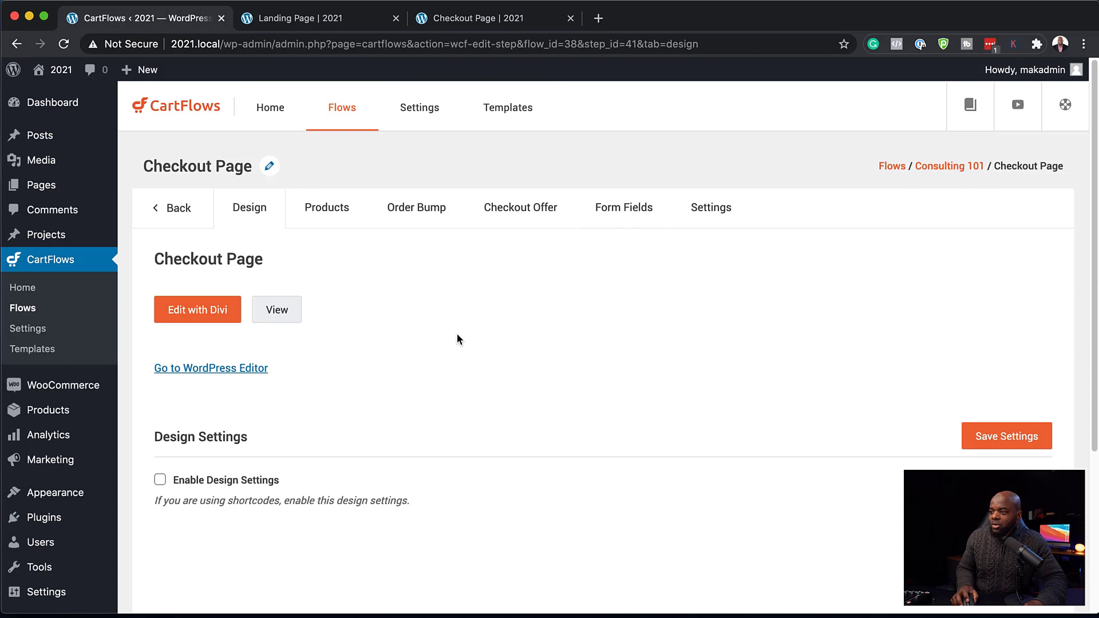
{"action": "left_click", "coordinate": [633, 210]}
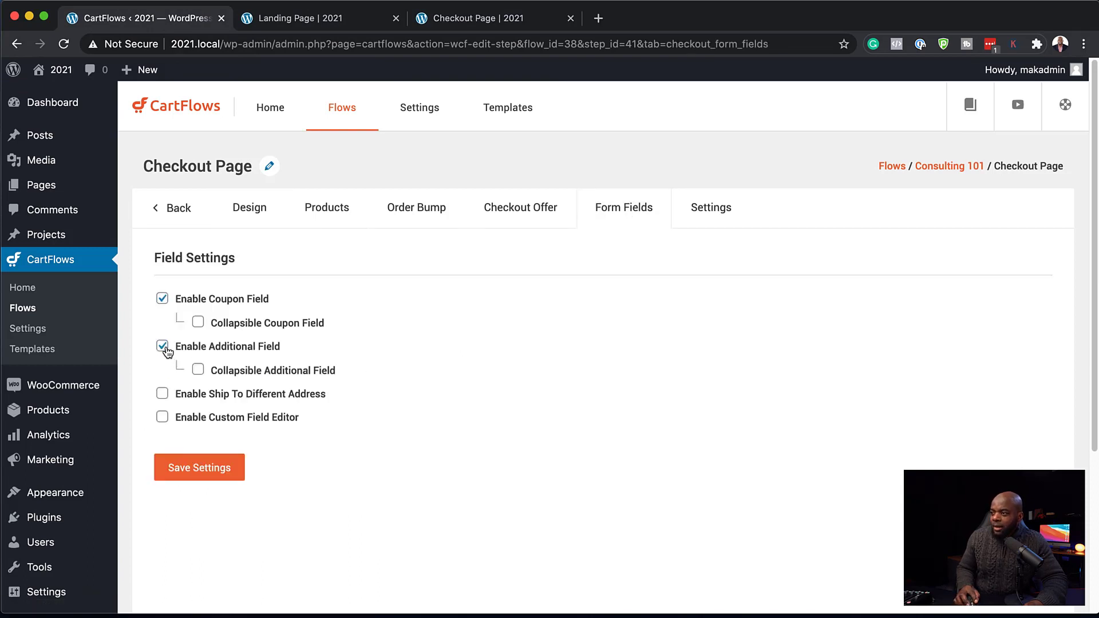
{"action": "left_click", "coordinate": [162, 300]}
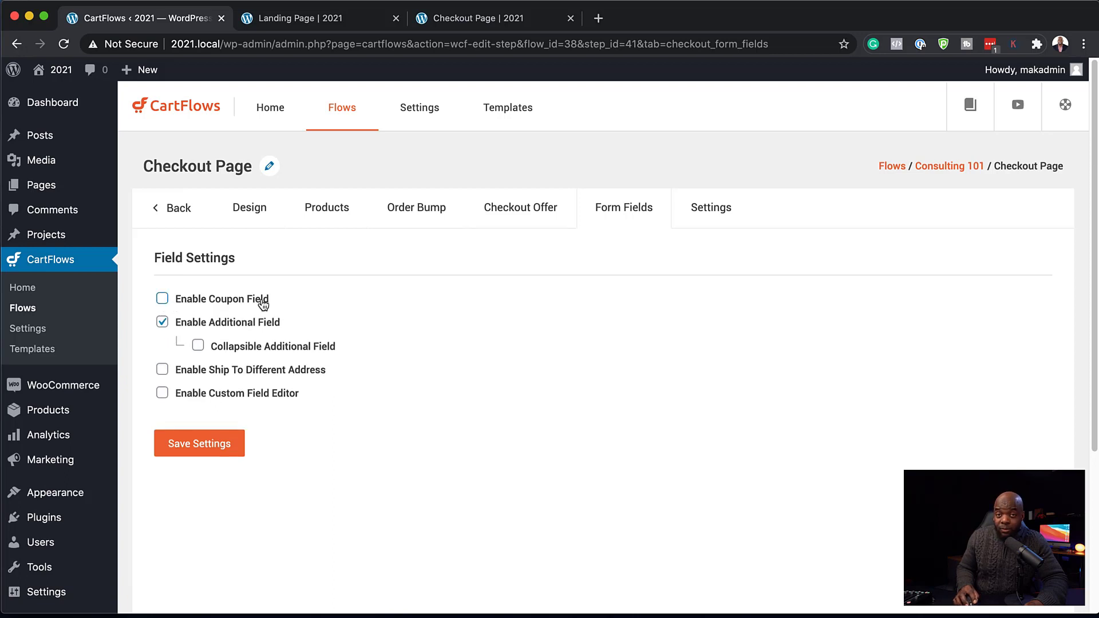
{"action": "left_click", "coordinate": [162, 395]}
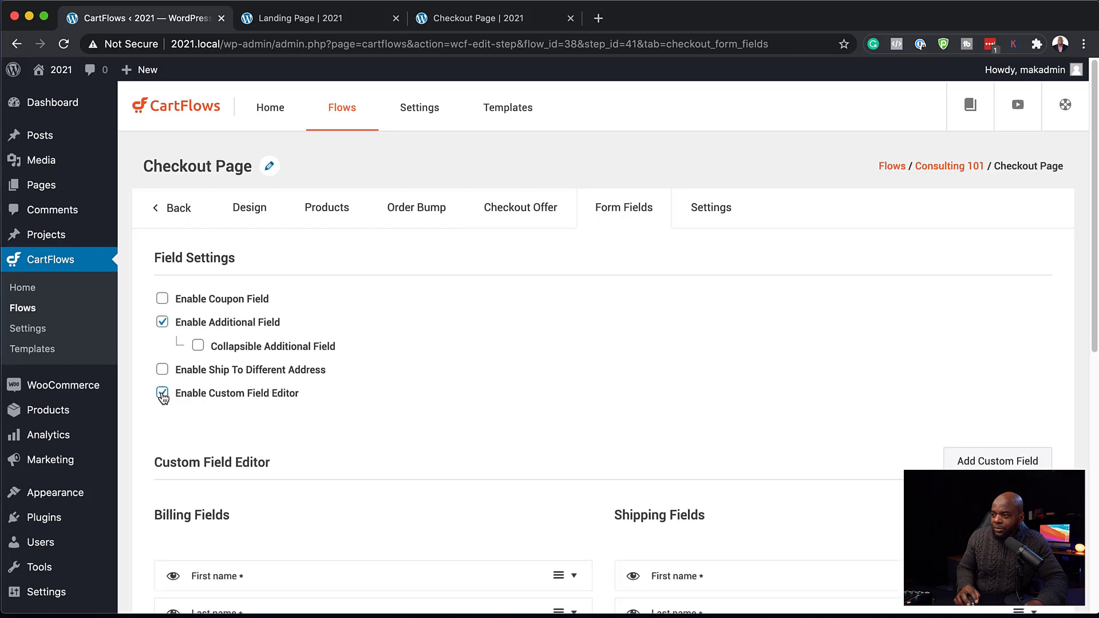
Hide the Phone, ZIP, State, Apartment, Street address, Country and Company name billing fields.
{"action": "scroll", "coordinate": [344, 421], "scroll_direction": "down", "scroll_amount": 4}
{"action": "scroll", "coordinate": [355, 422], "scroll_direction": "down", "scroll_amount": 3}
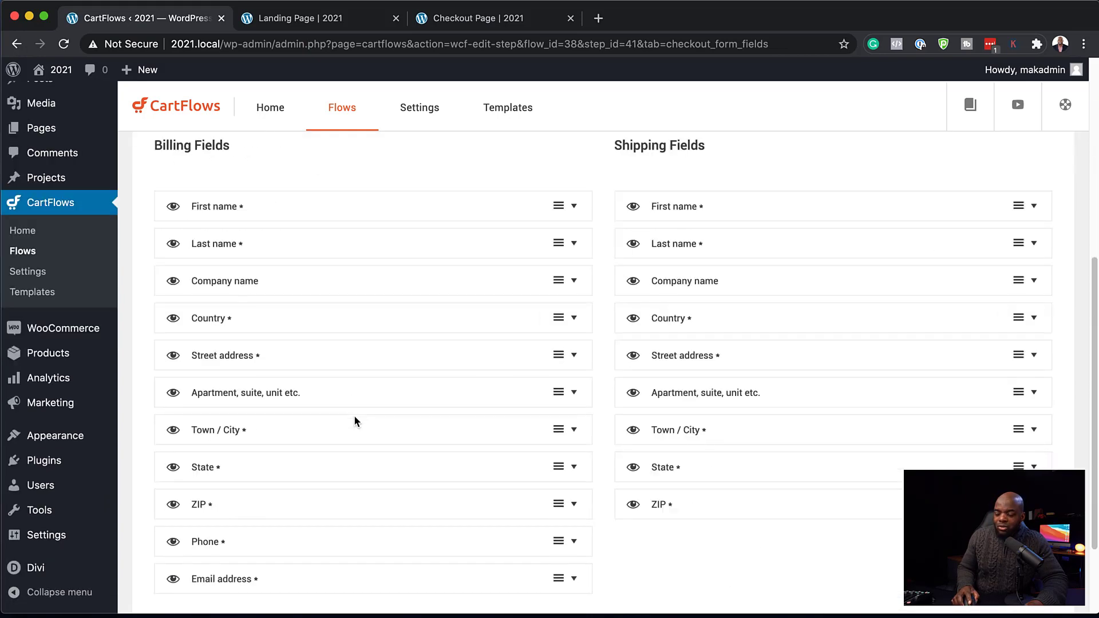
{"action": "scroll", "coordinate": [355, 422], "scroll_direction": "down", "scroll_amount": 2}
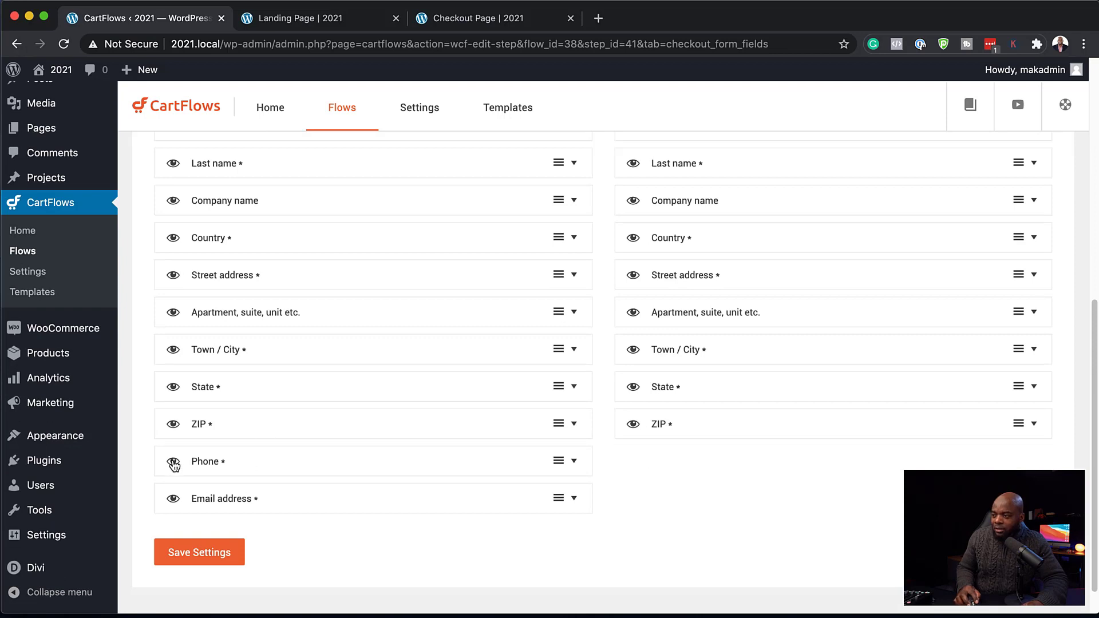
{"action": "left_click", "coordinate": [173, 424]}
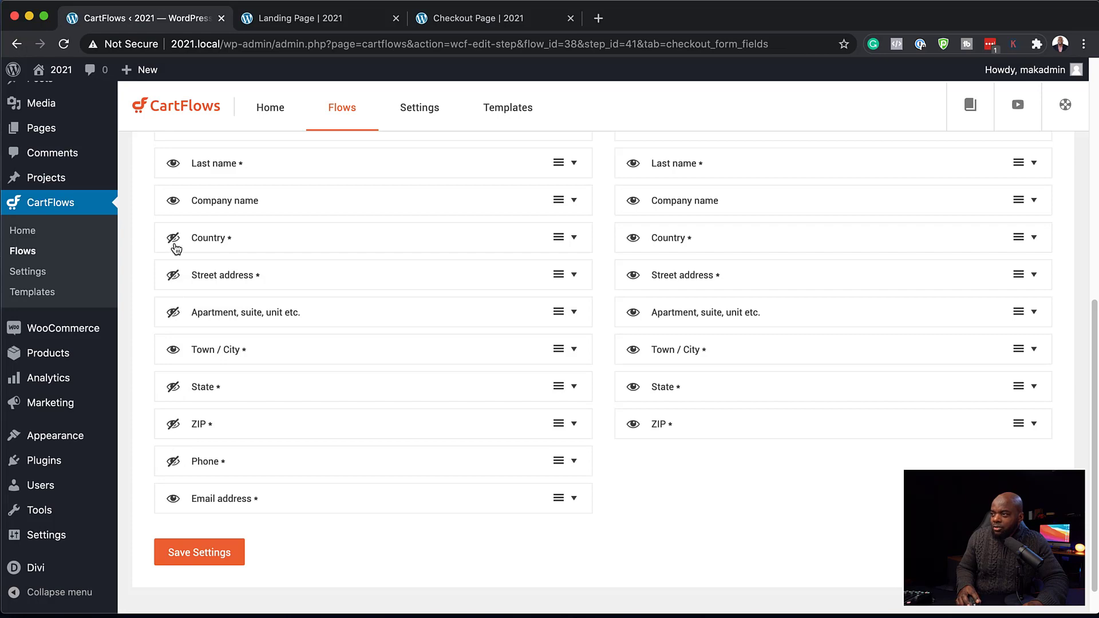
{"action": "left_click", "coordinate": [173, 202]}
Move the Email address billing field up to directly below Last name.
{"action": "scroll", "coordinate": [359, 292], "scroll_direction": "up", "scroll_amount": 4}
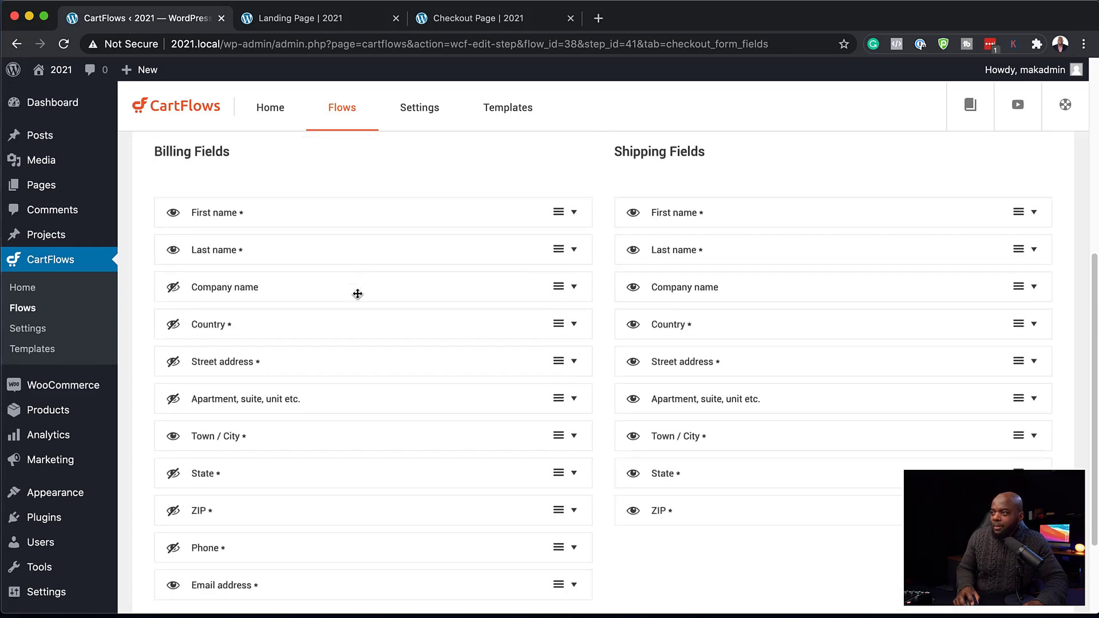
{"action": "scroll", "coordinate": [279, 283], "scroll_direction": "down", "scroll_amount": 1}
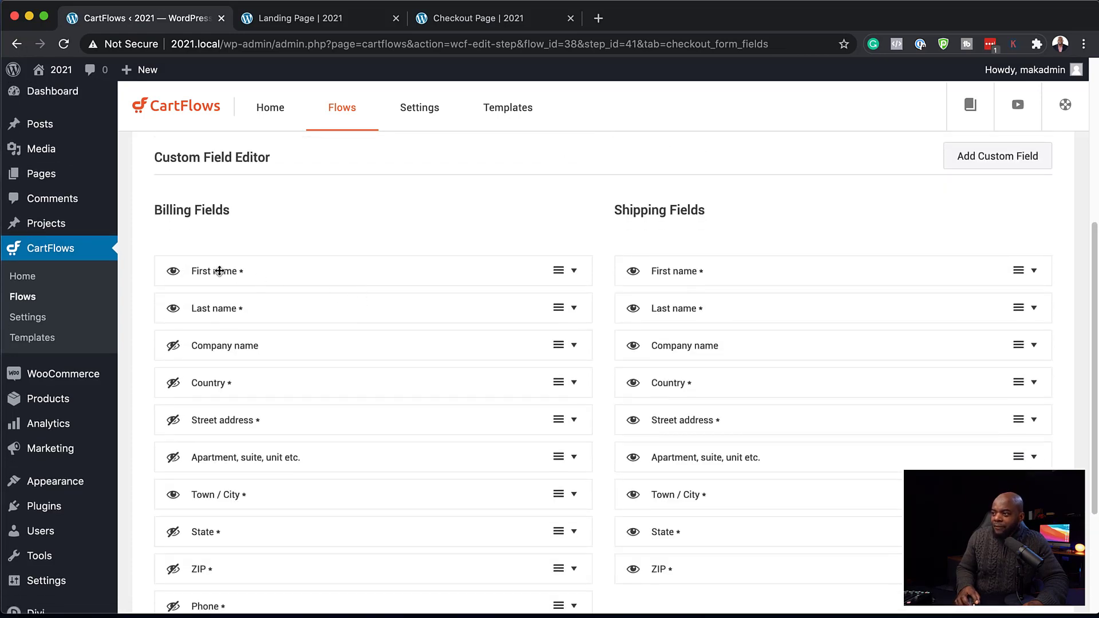
{"action": "scroll", "coordinate": [355, 388], "scroll_direction": "down", "scroll_amount": 5}
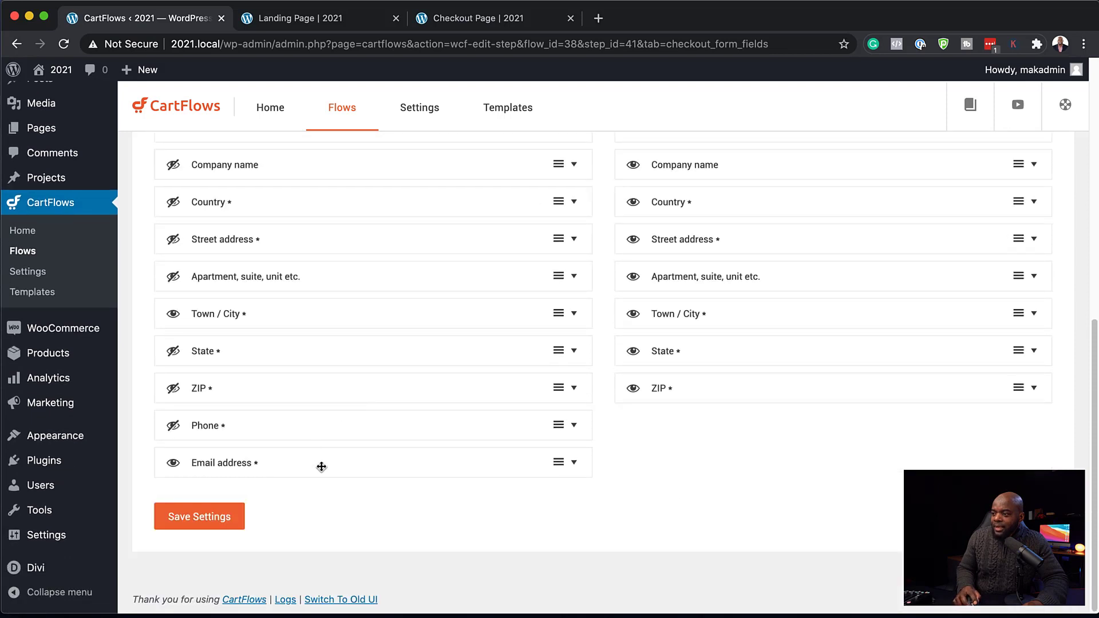
{"action": "left_click_drag", "start_coordinate": [318, 466], "coordinate": [321, 172]}
{"action": "scroll", "coordinate": [387, 315], "scroll_direction": "up", "scroll_amount": 6}
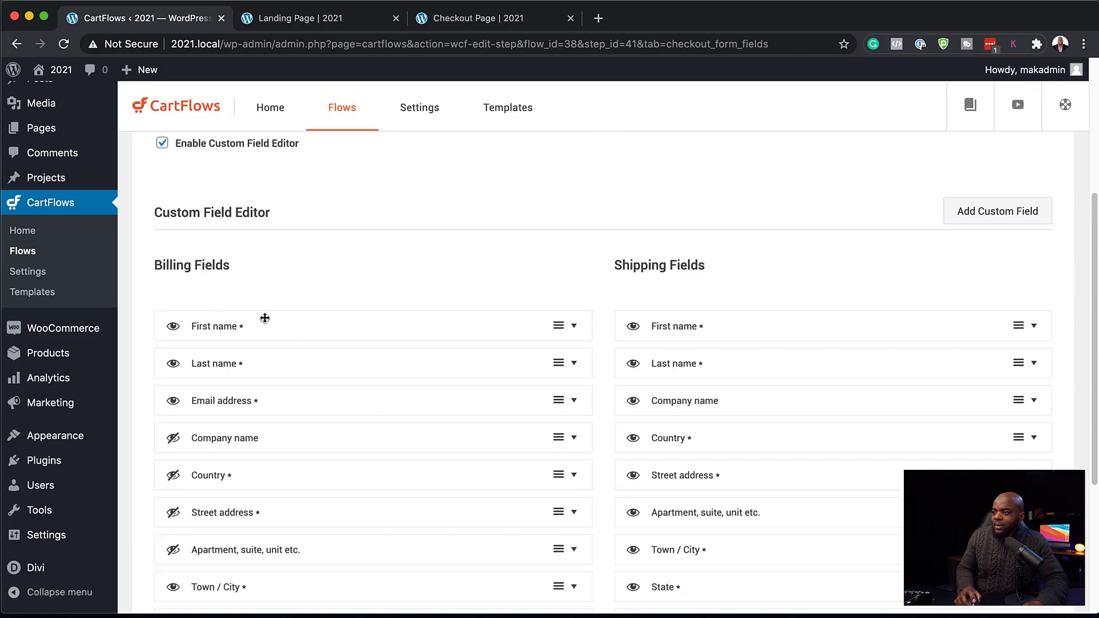
Save the form field settings and reload the live checkout page to check the shortened form.
{"action": "scroll", "coordinate": [398, 551], "scroll_direction": "down", "scroll_amount": 5}
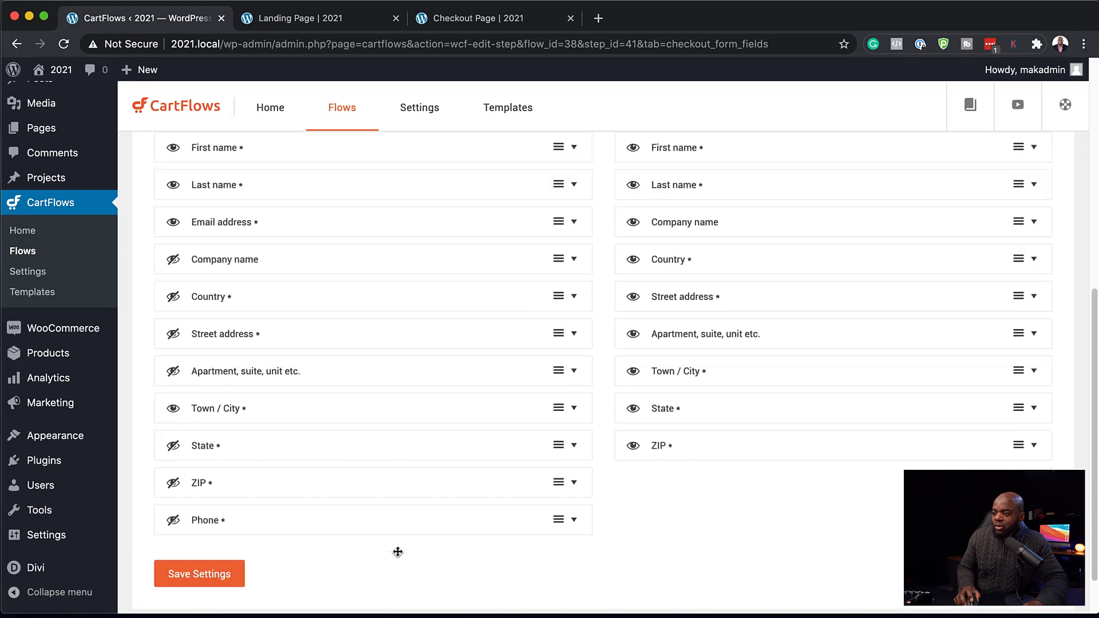
{"action": "left_click", "coordinate": [213, 577]}
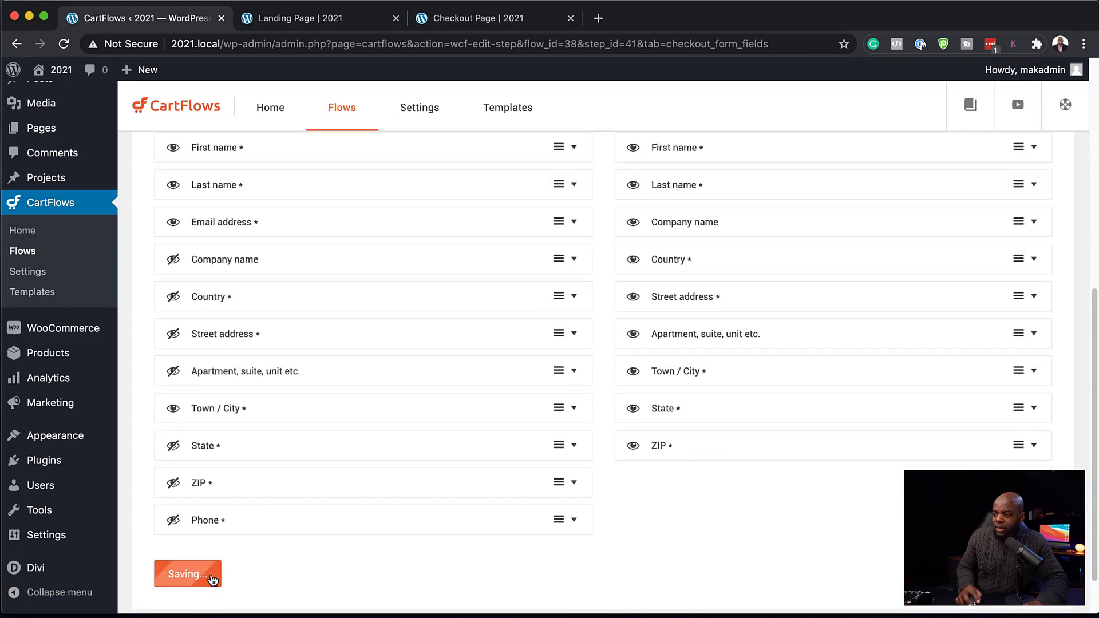
{"action": "left_click", "coordinate": [474, 23]}
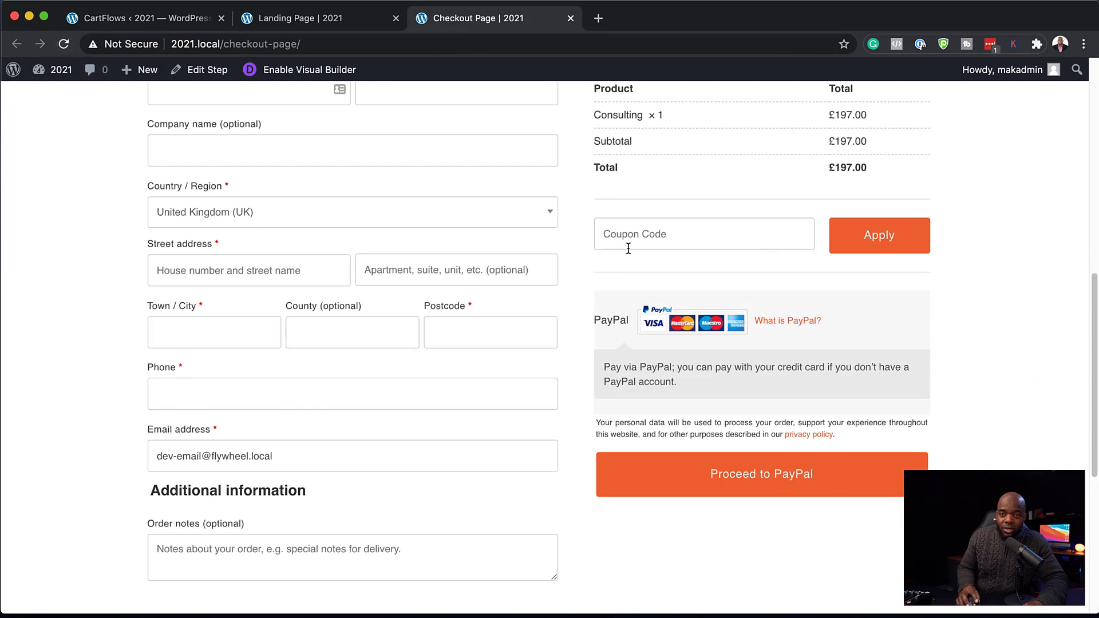
{"action": "left_click", "coordinate": [64, 45]}
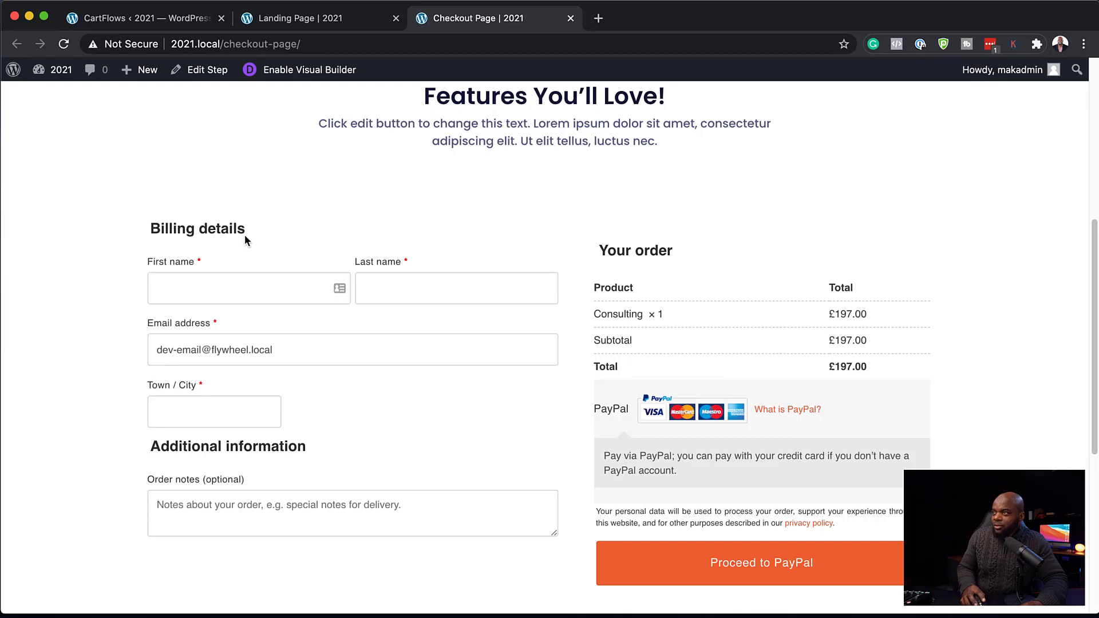
In the checkout form field settings, disable the additional field, hide the Town / City billing field and save.
{"action": "left_click", "coordinate": [146, 19]}
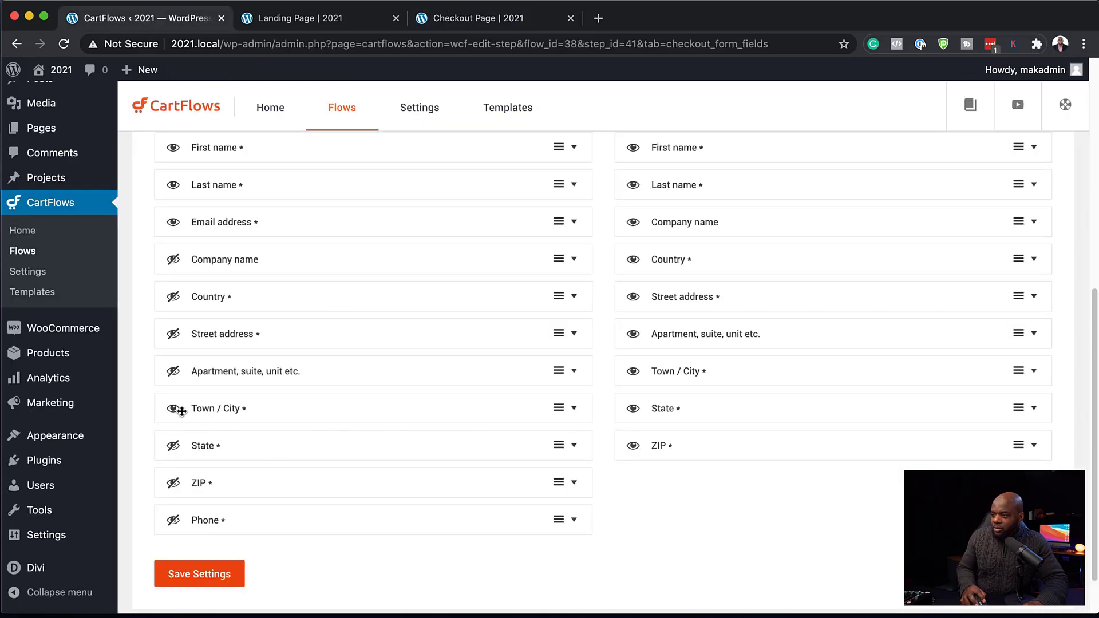
{"action": "scroll", "coordinate": [355, 454], "scroll_direction": "up", "scroll_amount": 7}
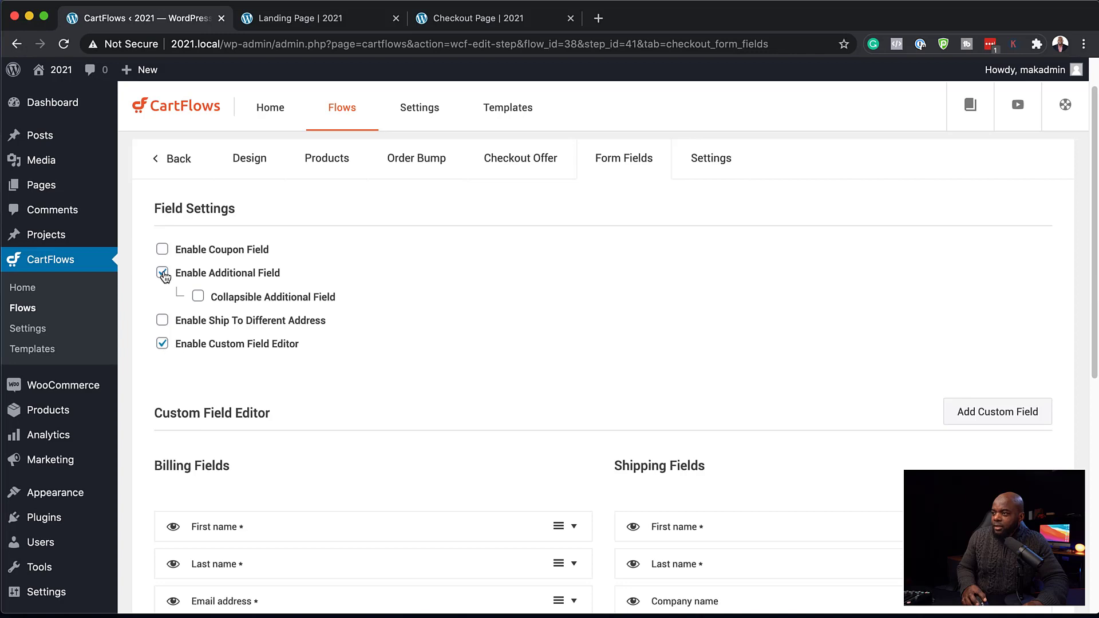
{"action": "left_click", "coordinate": [162, 273]}
{"action": "scroll", "coordinate": [436, 312], "scroll_direction": "down", "scroll_amount": 7}
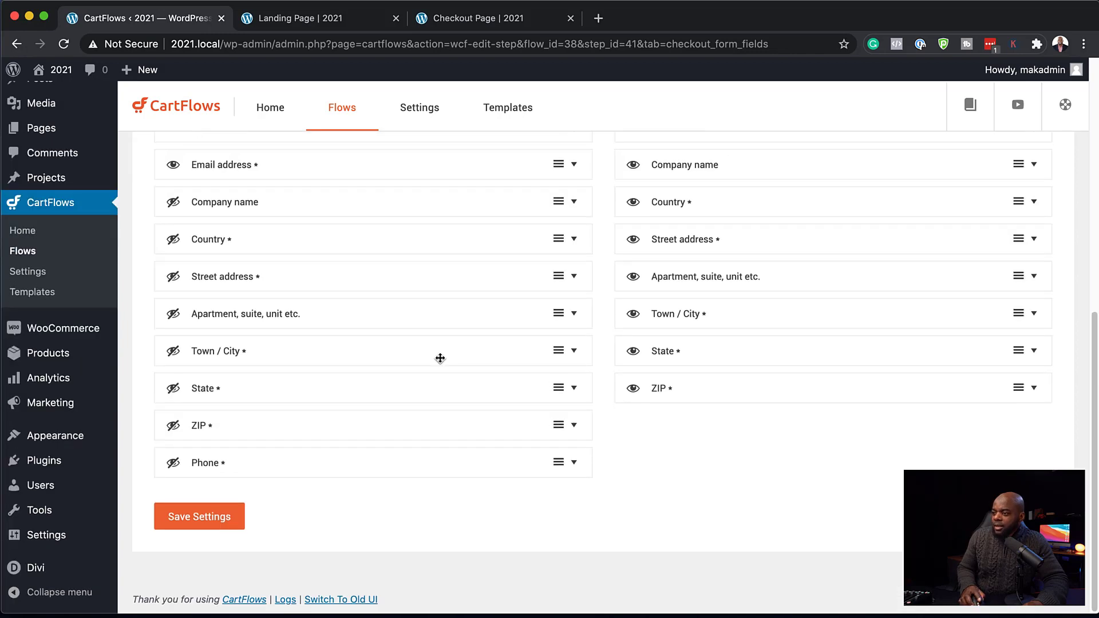
{"action": "left_click", "coordinate": [228, 520]}
Reload the live checkout page and review the reduced billing form, order summary and page header.
{"action": "left_click", "coordinate": [504, 21]}
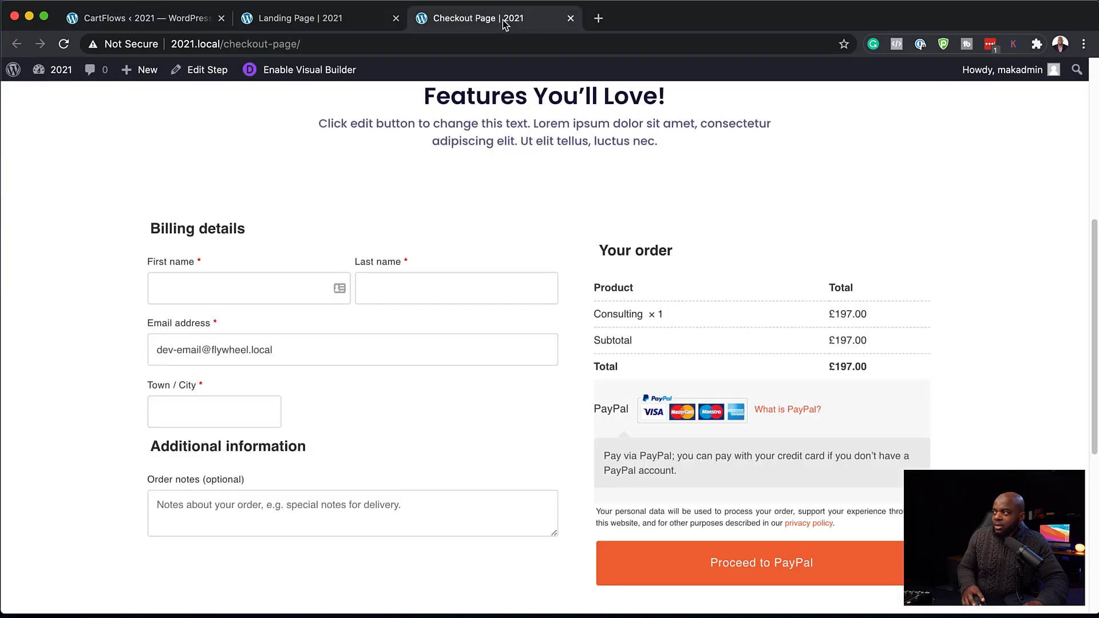
{"action": "left_click", "coordinate": [64, 45]}
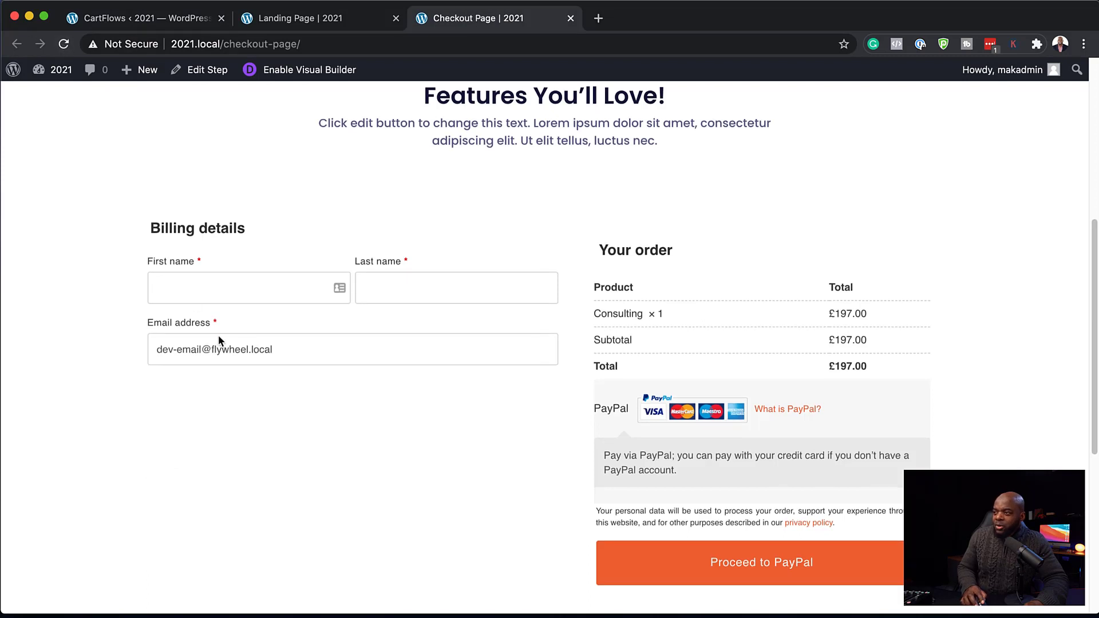
{"action": "left_click", "coordinate": [203, 287]}
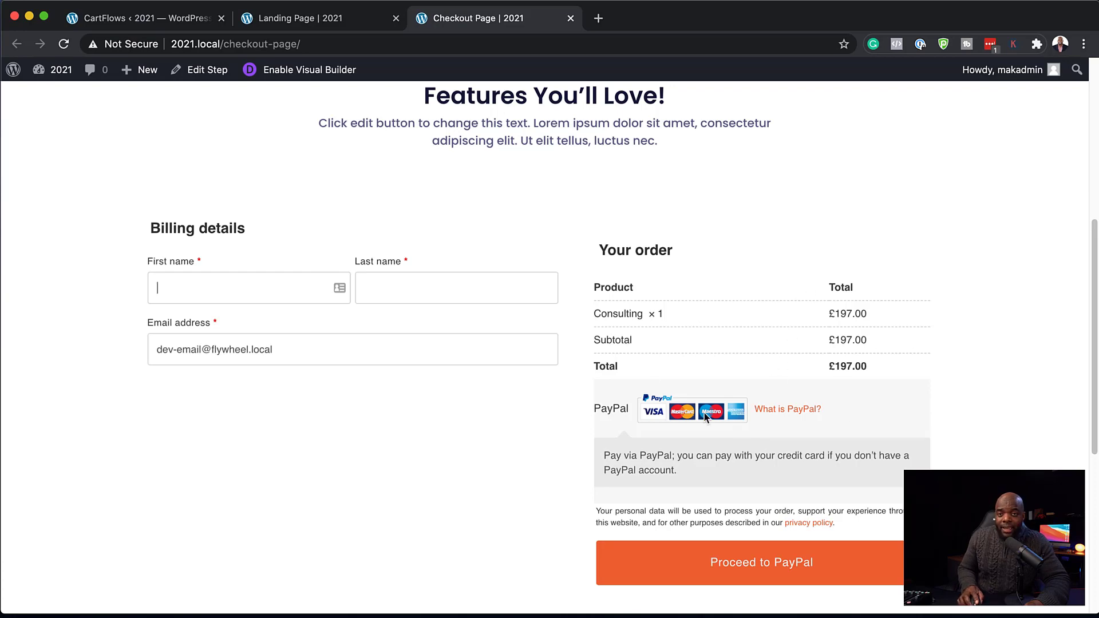
{"action": "scroll", "coordinate": [630, 390], "scroll_direction": "up", "scroll_amount": 3}
{"action": "scroll", "coordinate": [686, 428], "scroll_direction": "down", "scroll_amount": 3}
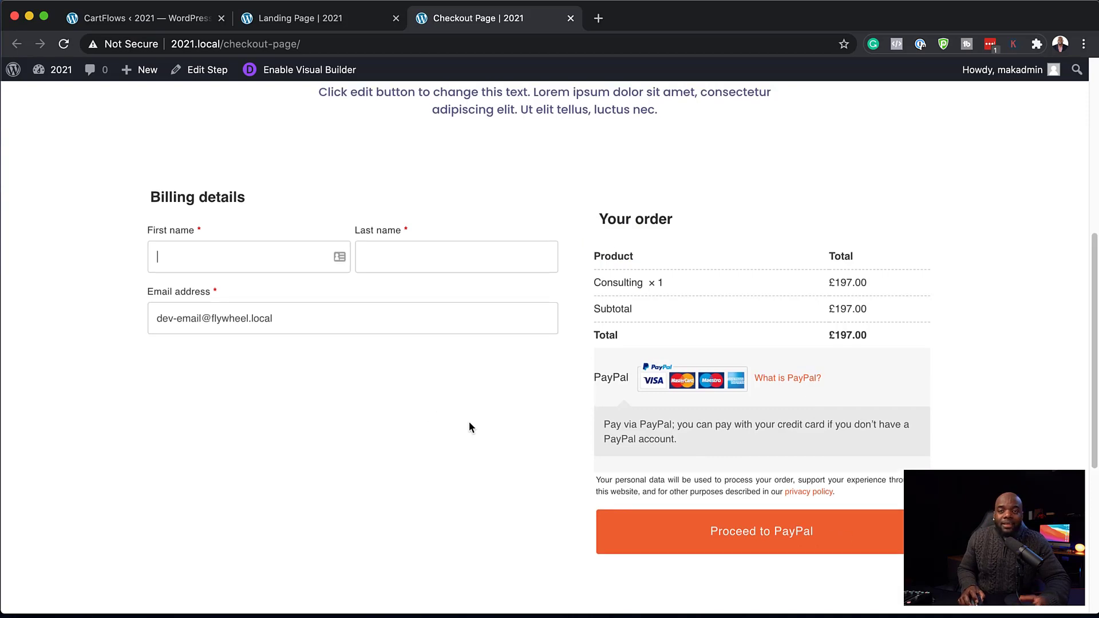
{"action": "scroll", "coordinate": [469, 422], "scroll_direction": "up", "scroll_amount": 7}
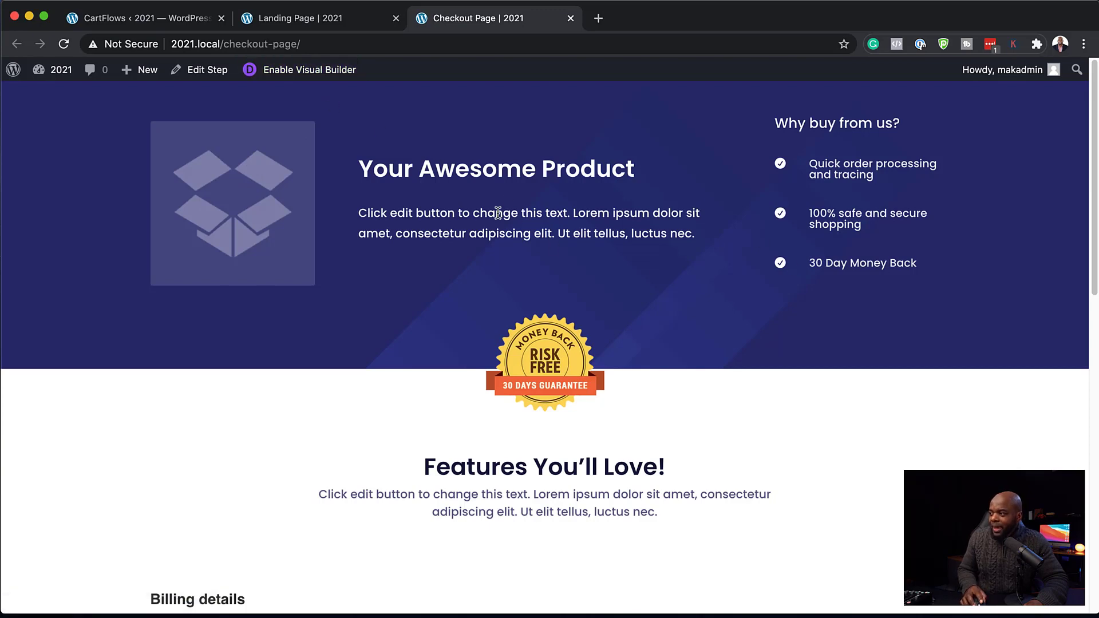
In the Divi visual builder, delete the header's product image and faded duplicate texts, and try a two-column layout on that row.
{"action": "left_click", "coordinate": [298, 71]}
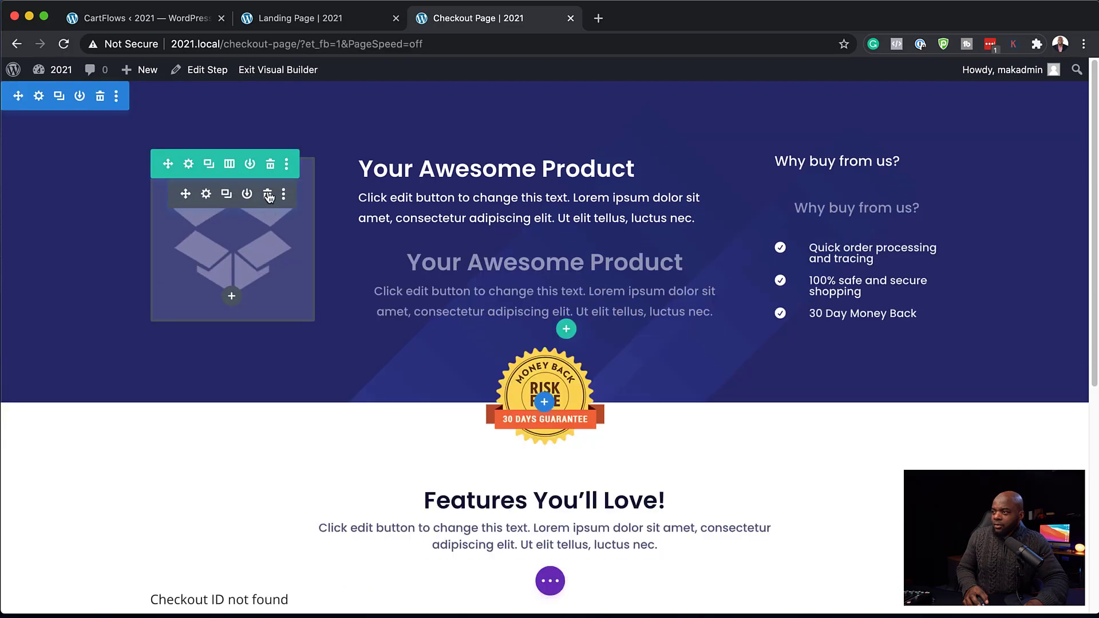
{"action": "left_click", "coordinate": [268, 196]}
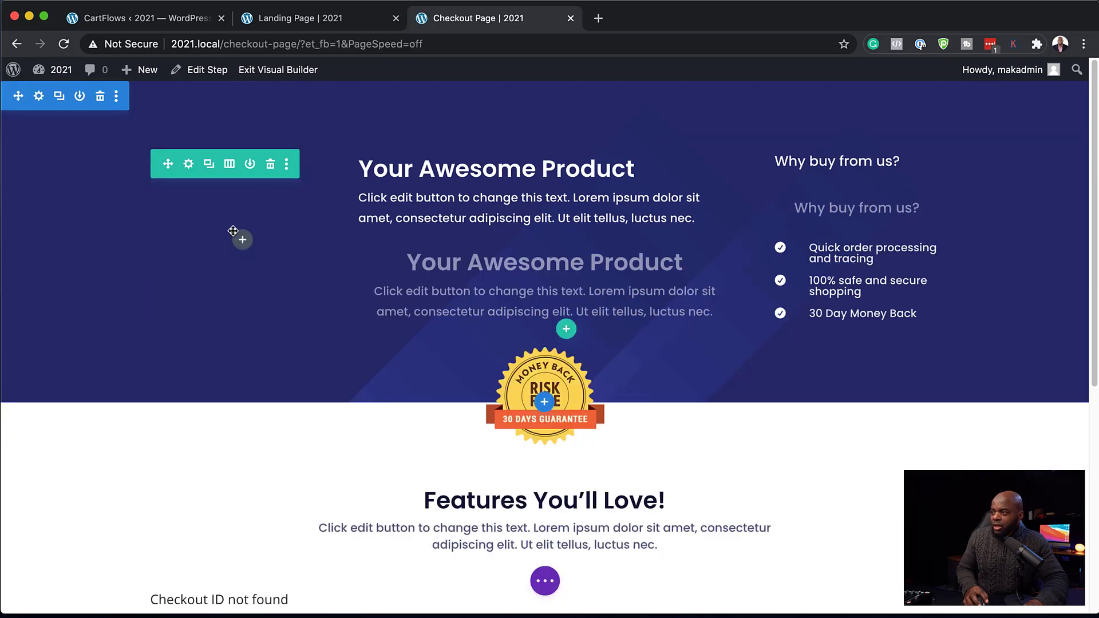
{"action": "left_click_drag", "start_coordinate": [585, 266], "coordinate": [856, 241]}
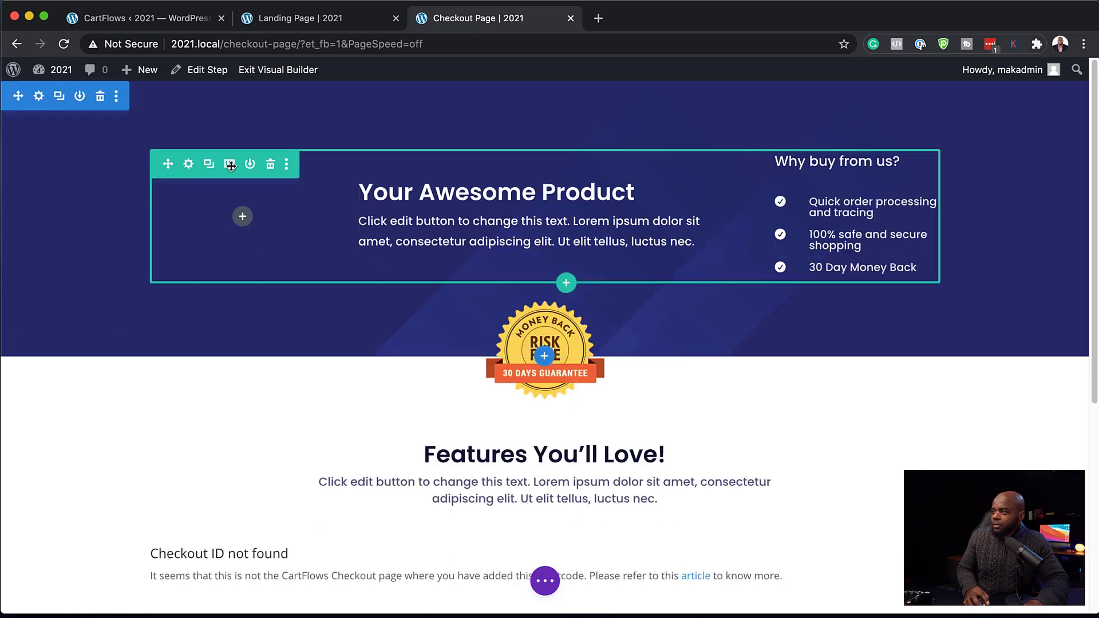
{"action": "left_click", "coordinate": [229, 165]}
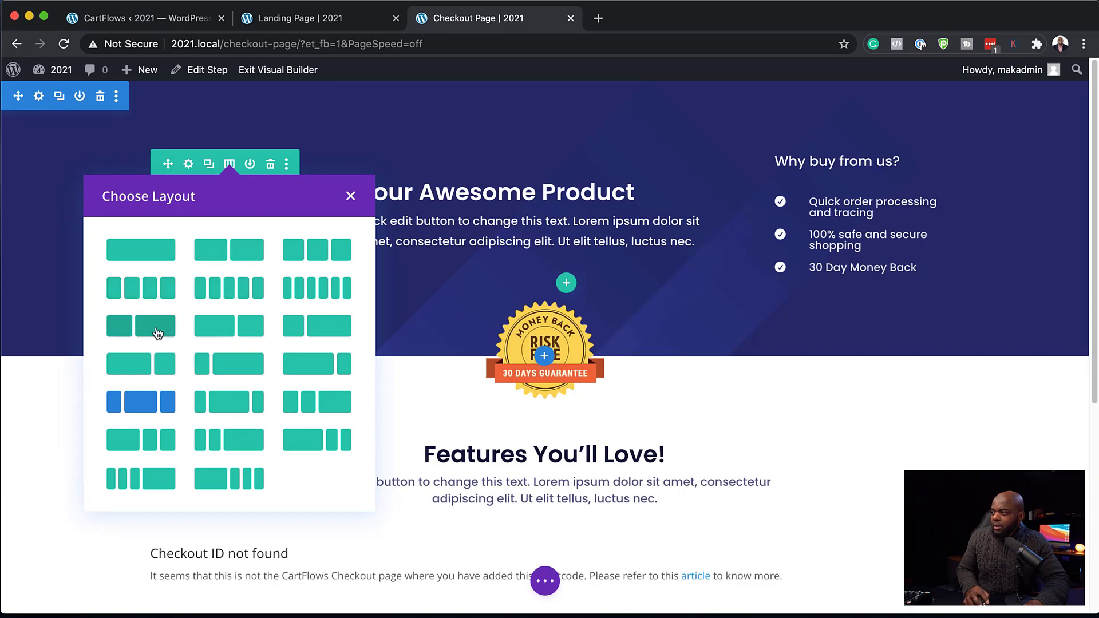
{"action": "left_click", "coordinate": [158, 334]}
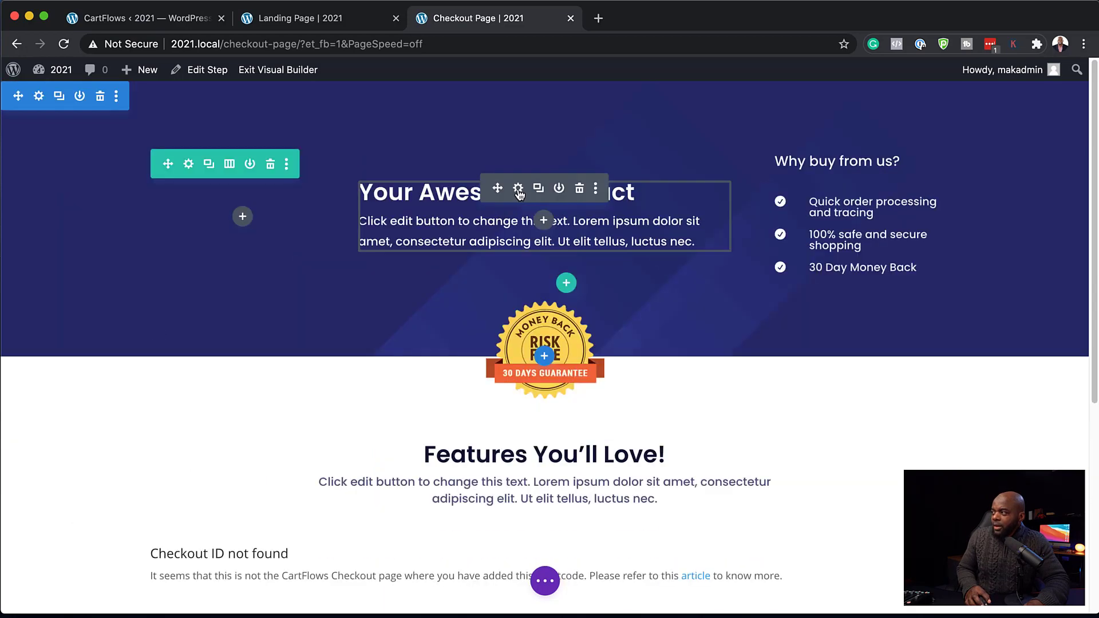
Replace the header text's "Your Awesome Product" heading with CHECKOUT and apply the change.
{"action": "left_click", "coordinate": [520, 194]}
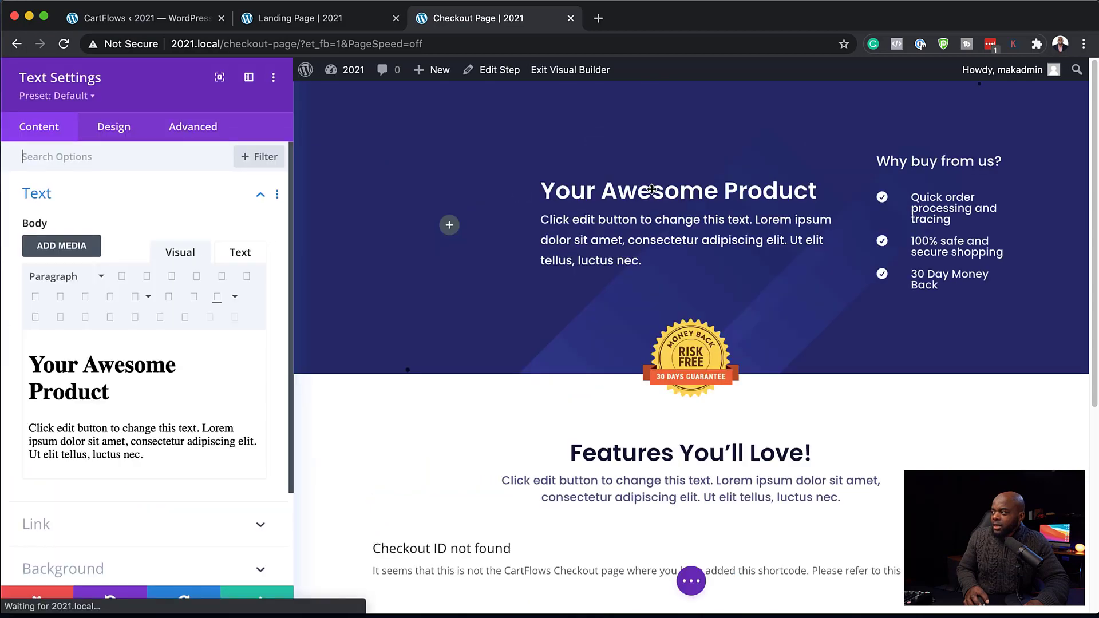
{"action": "left_click", "coordinate": [129, 404]}
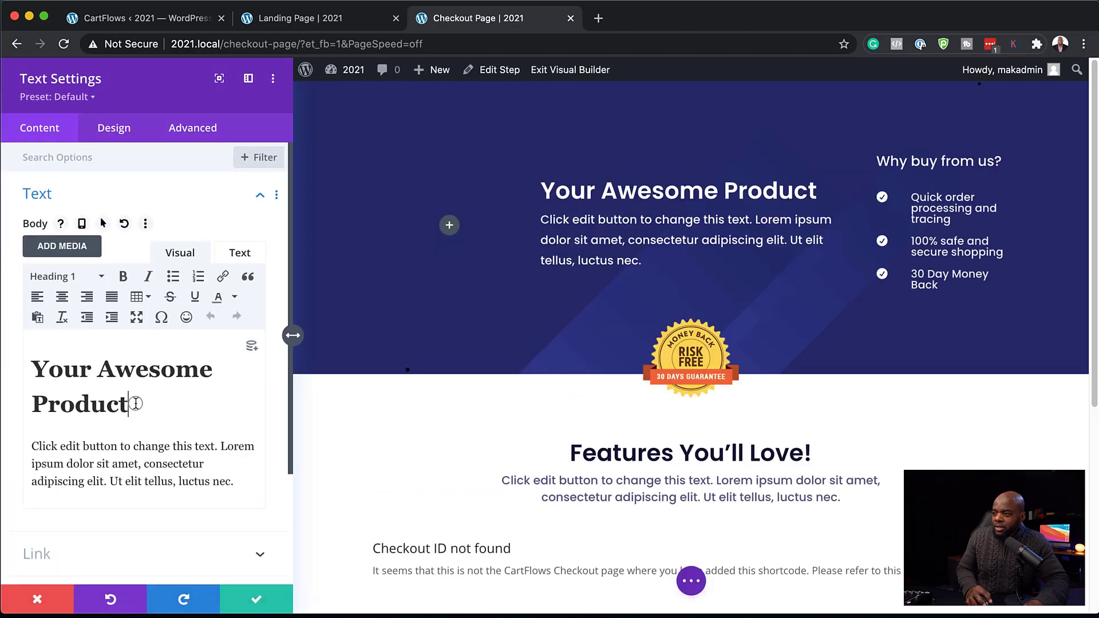
{"action": "left_click_drag", "start_coordinate": [129, 404], "coordinate": [32, 366]}
{"action": "type", "text": "CHECKOUT"}
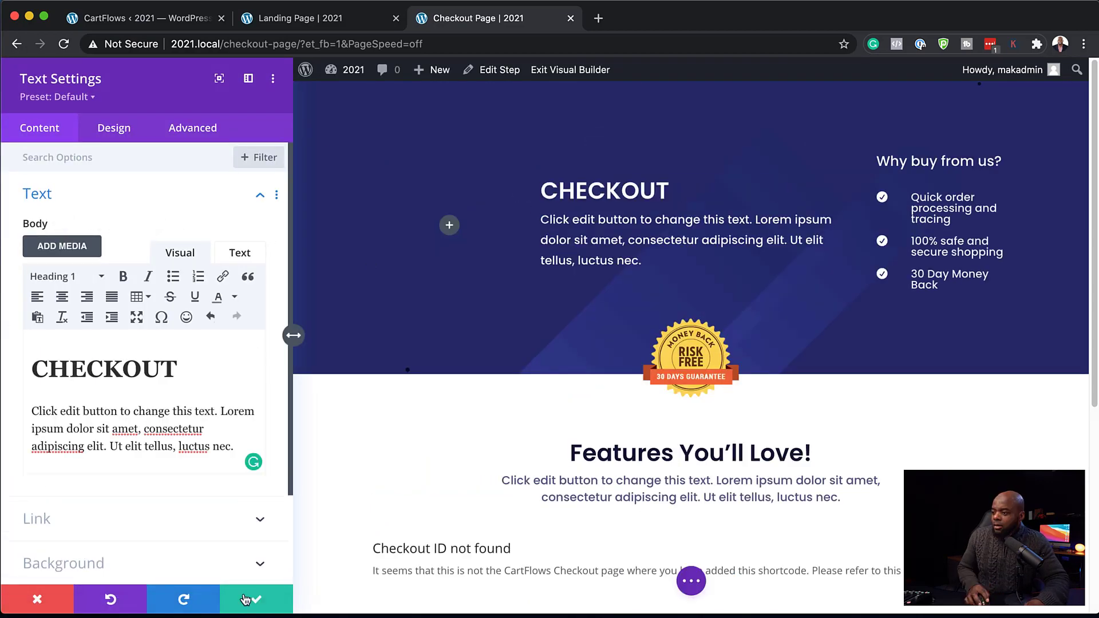
{"action": "left_click", "coordinate": [252, 599]}
Remove the header section's background image and apply a near-black background from the recently used colours.
{"action": "mouse_move", "coordinate": [53, 108]}
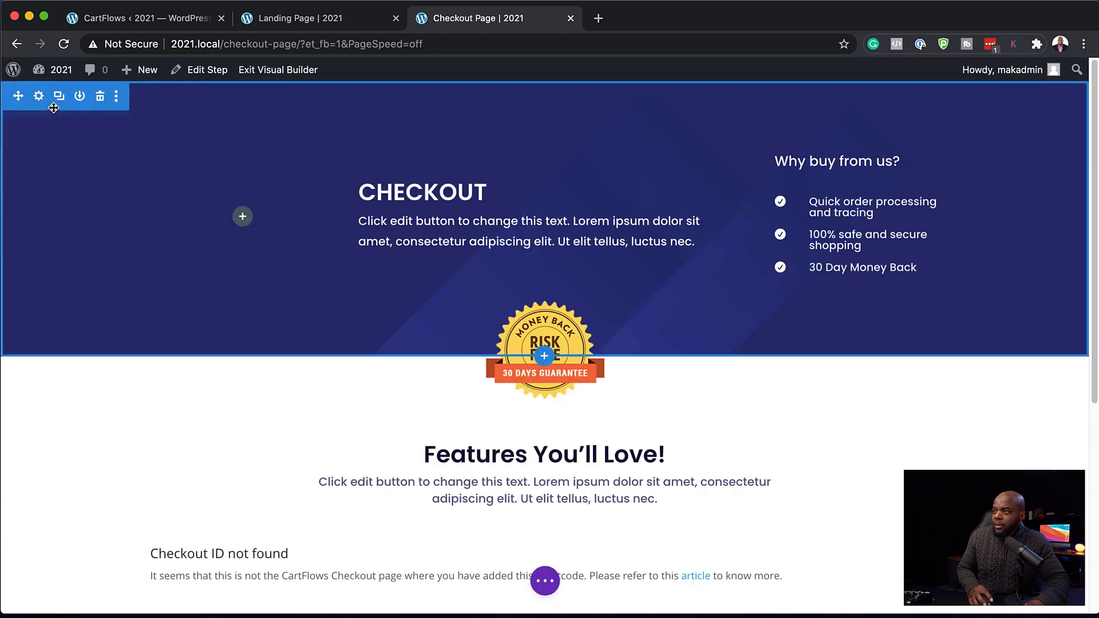
{"action": "left_click", "coordinate": [39, 98]}
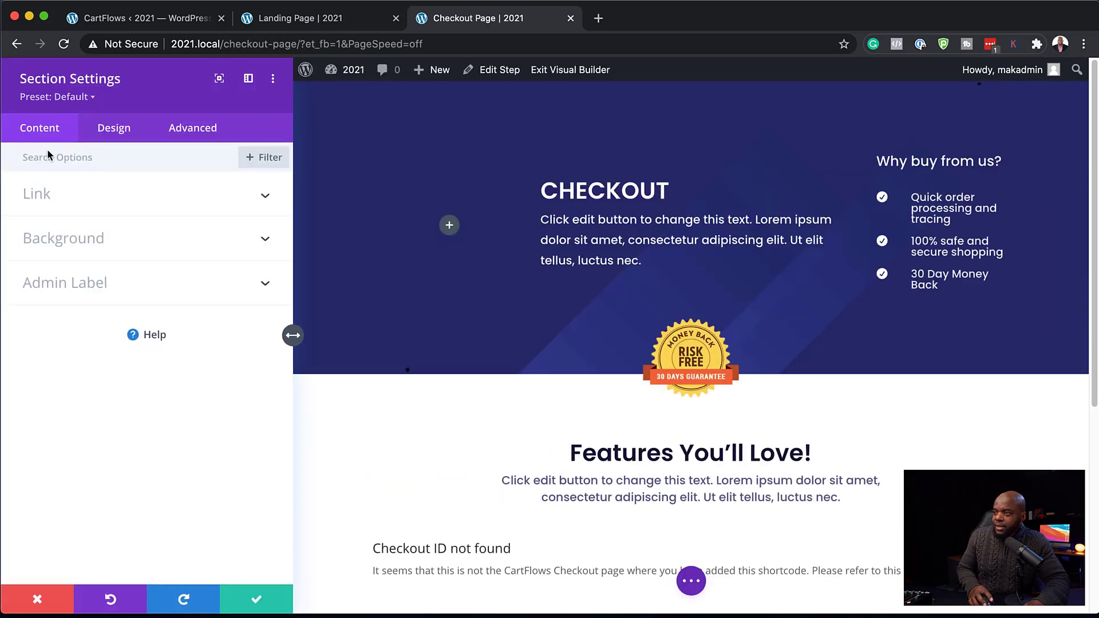
{"action": "left_click", "coordinate": [72, 239]}
{"action": "mouse_move", "coordinate": [126, 285]}
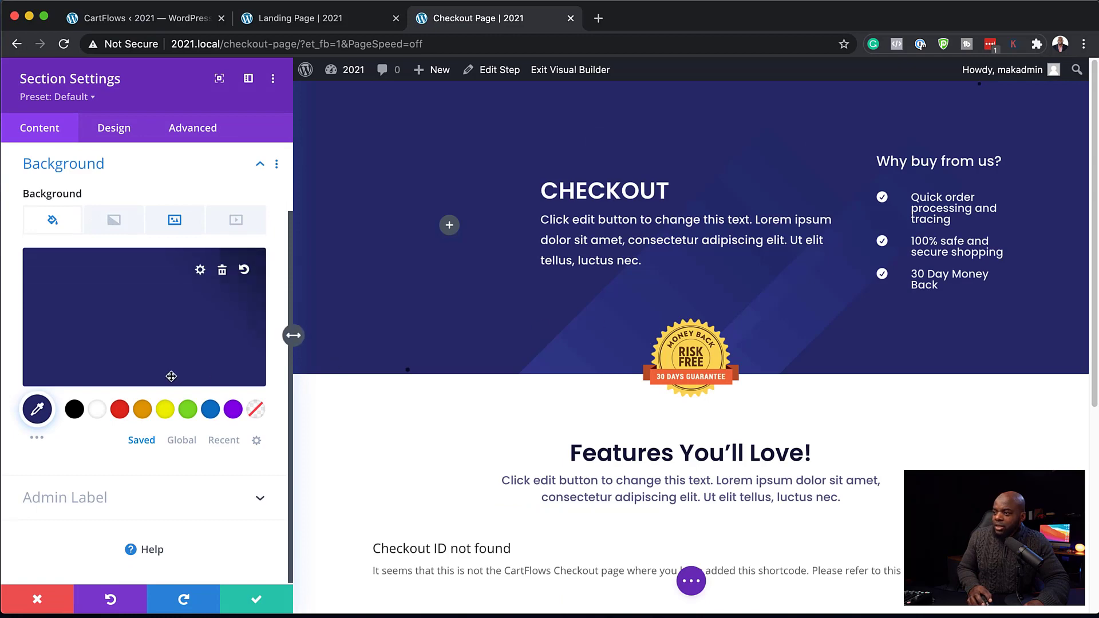
{"action": "left_click", "coordinate": [174, 220]}
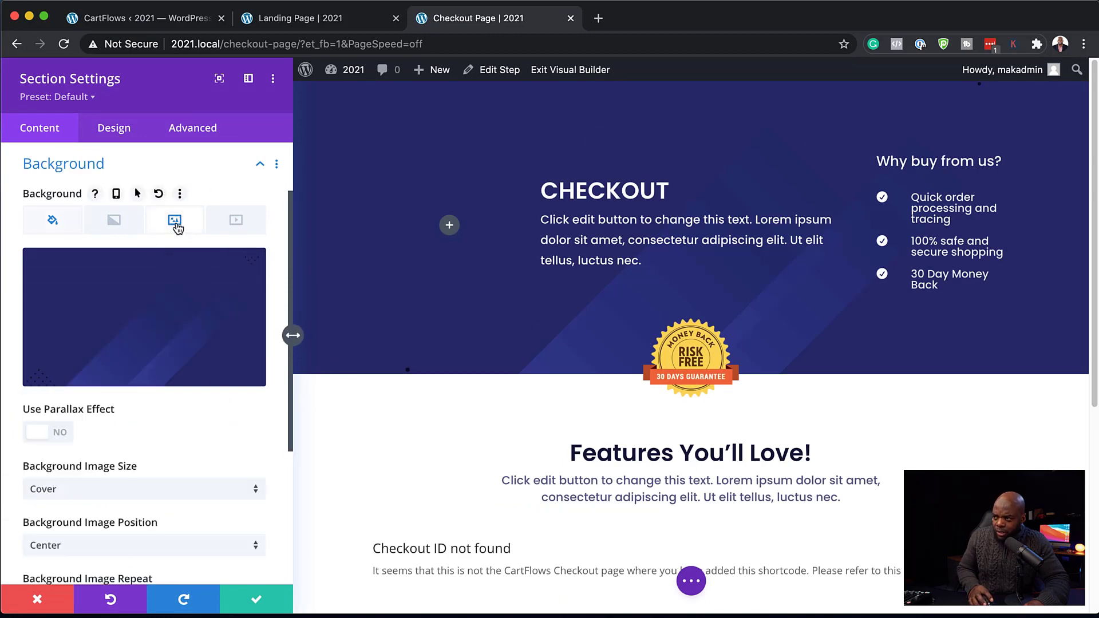
{"action": "left_click", "coordinate": [224, 271]}
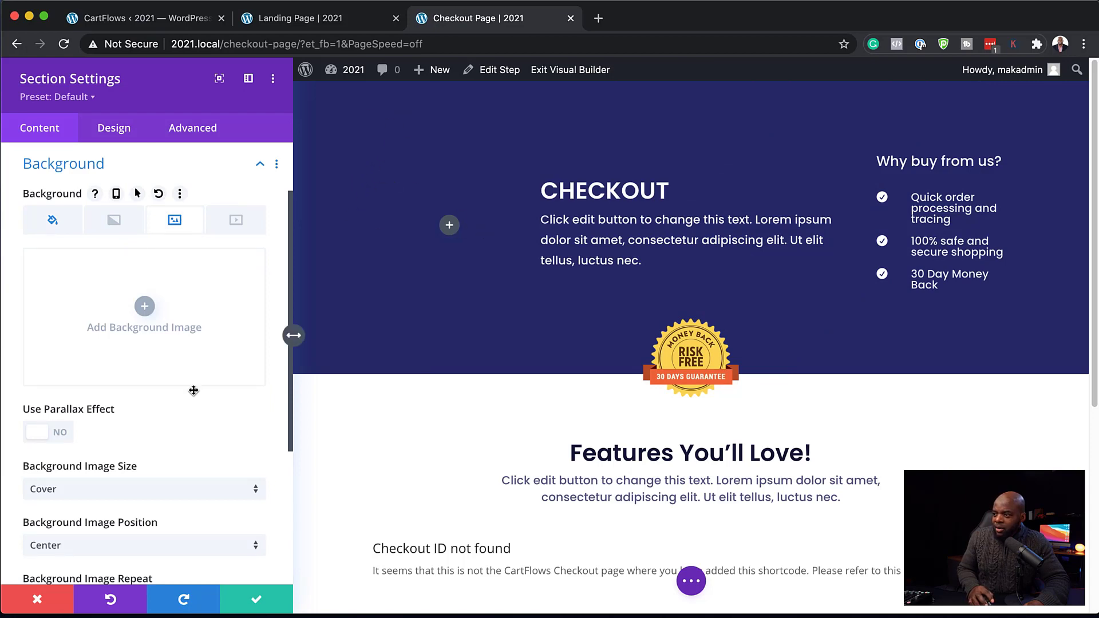
{"action": "left_click", "coordinate": [52, 220]}
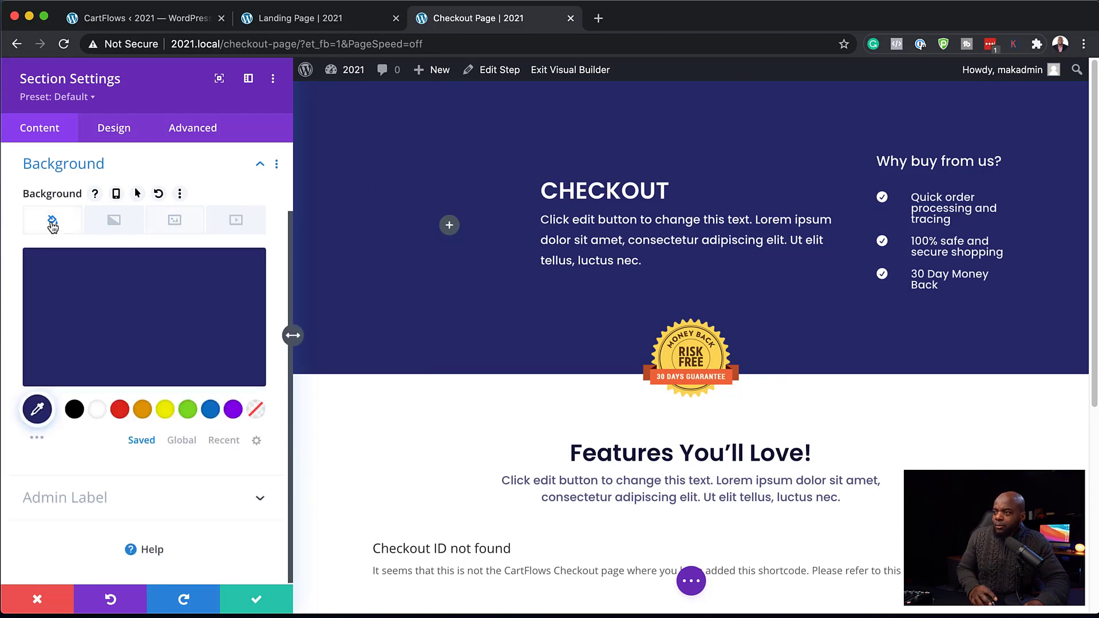
{"action": "left_click", "coordinate": [224, 441]}
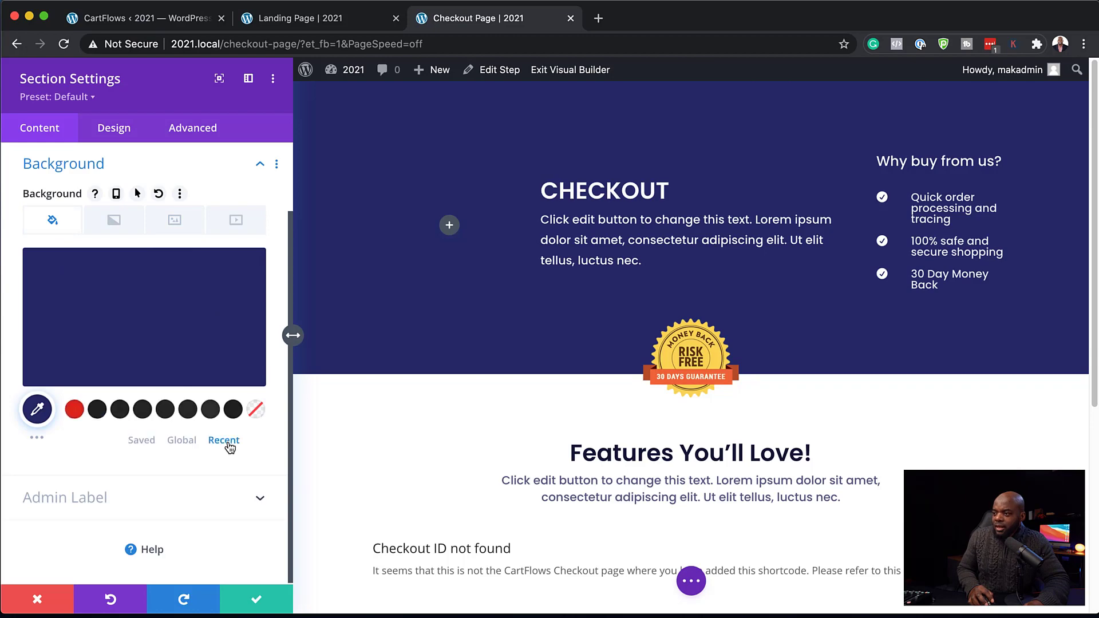
{"action": "left_click", "coordinate": [122, 411]}
{"action": "left_click", "coordinate": [259, 601]}
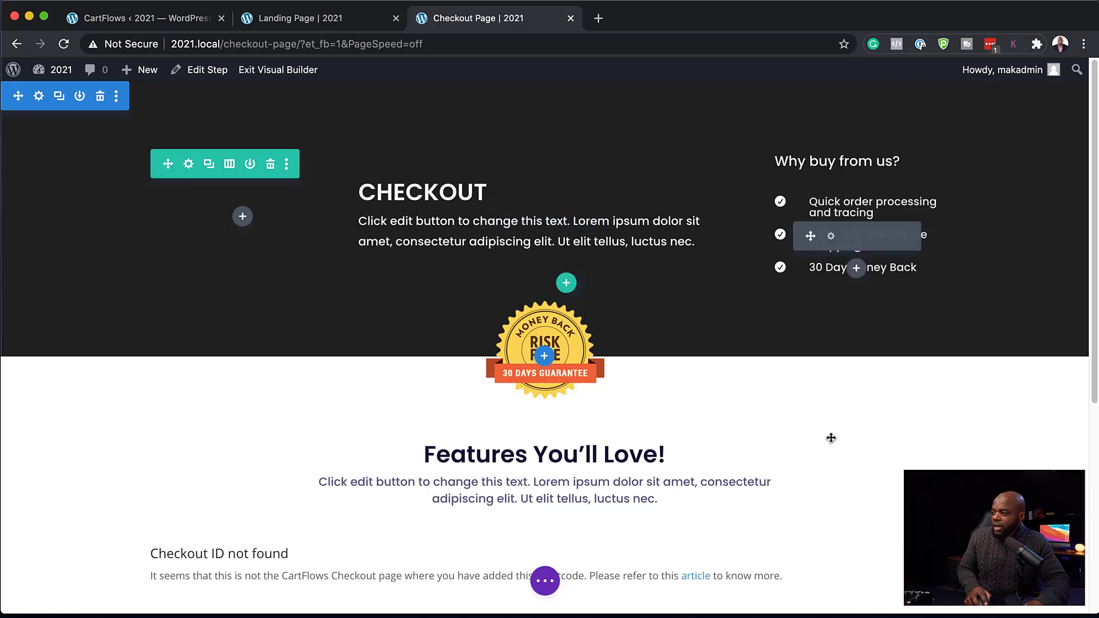
Look over the rest of the checkout page, save the edits and exit the visual builder.
{"action": "scroll", "coordinate": [836, 440], "scroll_direction": "down", "scroll_amount": 3}
{"action": "scroll", "coordinate": [849, 441], "scroll_direction": "up", "scroll_amount": 3}
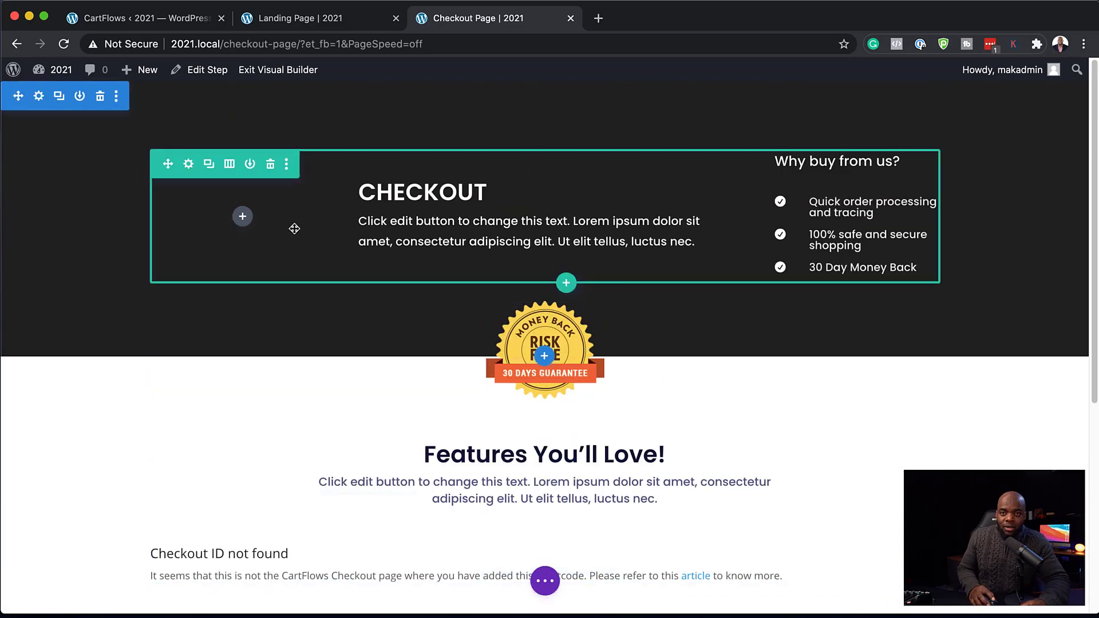
{"action": "scroll", "coordinate": [622, 411], "scroll_direction": "down", "scroll_amount": 6}
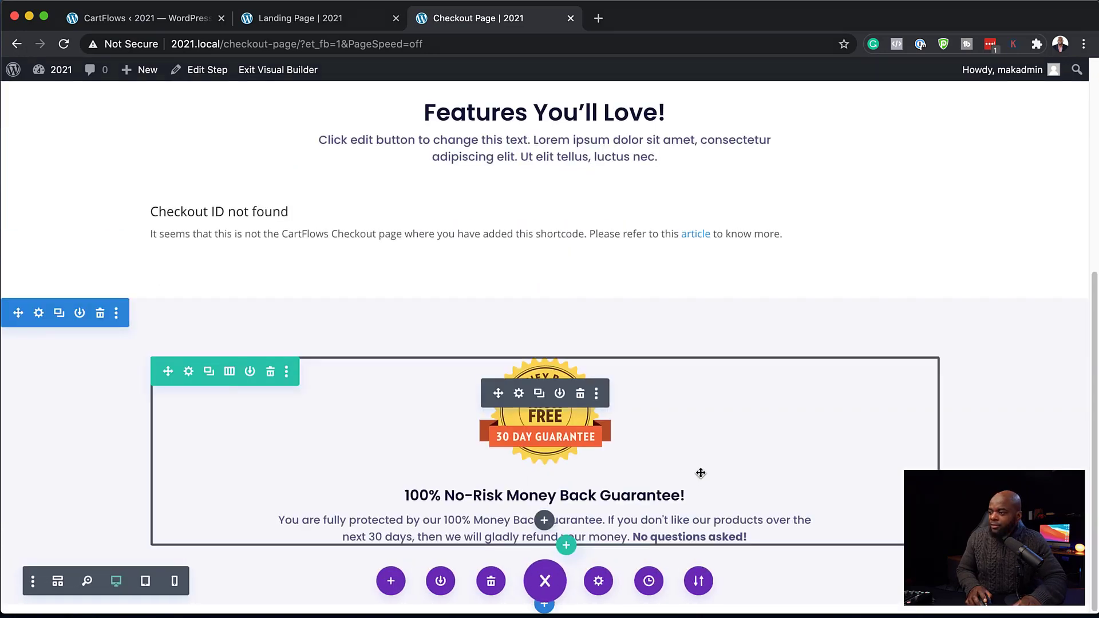
{"action": "left_click", "coordinate": [301, 71]}
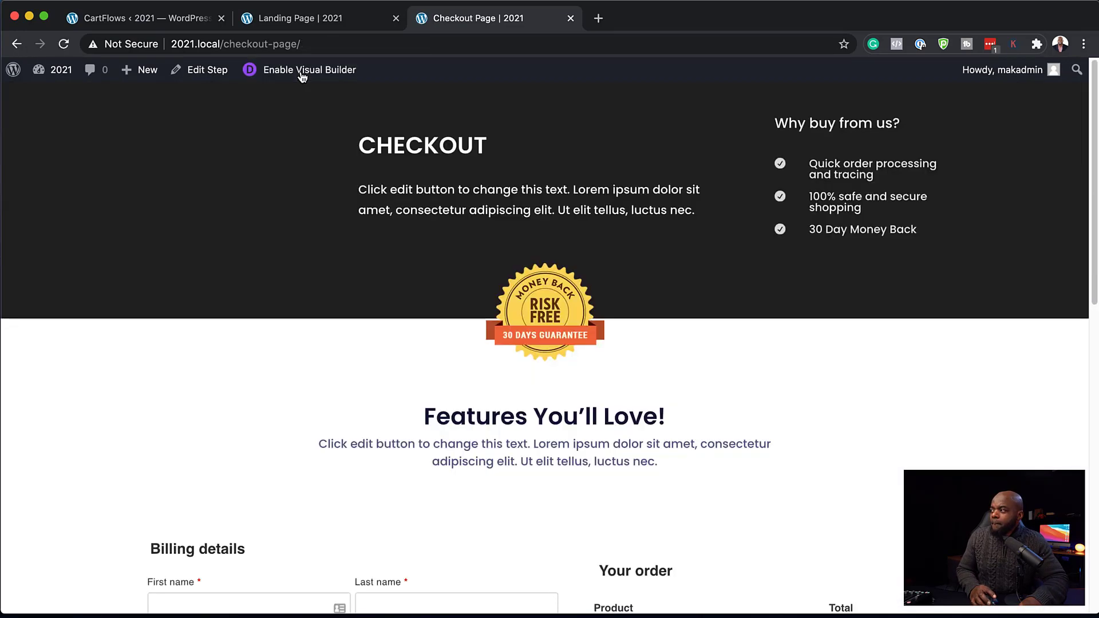
Enable the order bump on the CartFlows checkout step and choose Bonus as its product.
{"action": "left_click", "coordinate": [167, 18]}
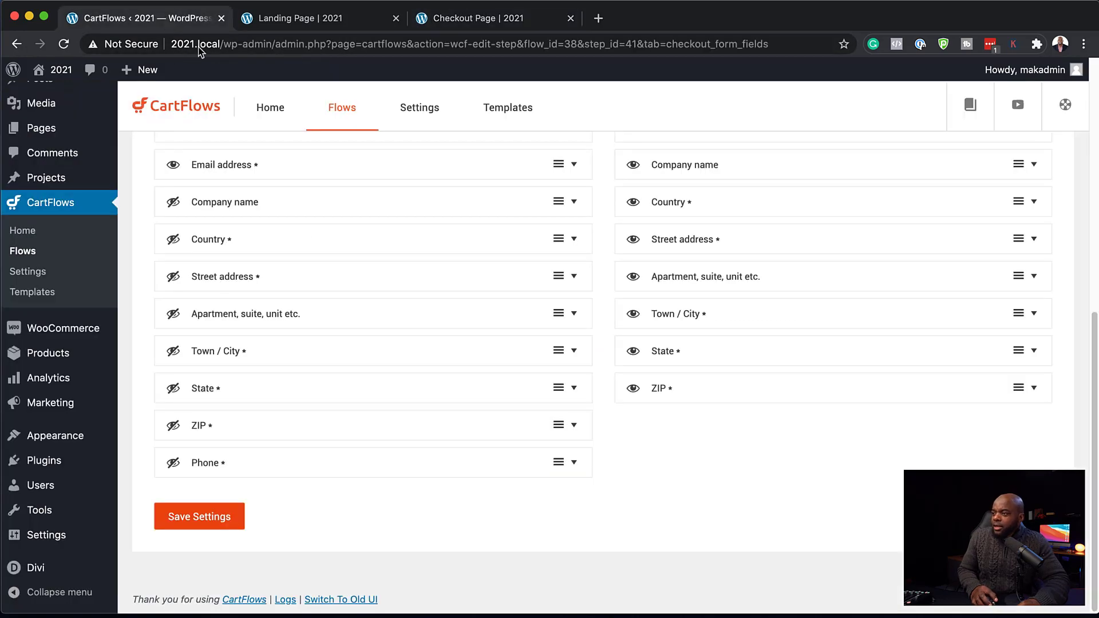
{"action": "scroll", "coordinate": [400, 298], "scroll_direction": "up", "scroll_amount": 10}
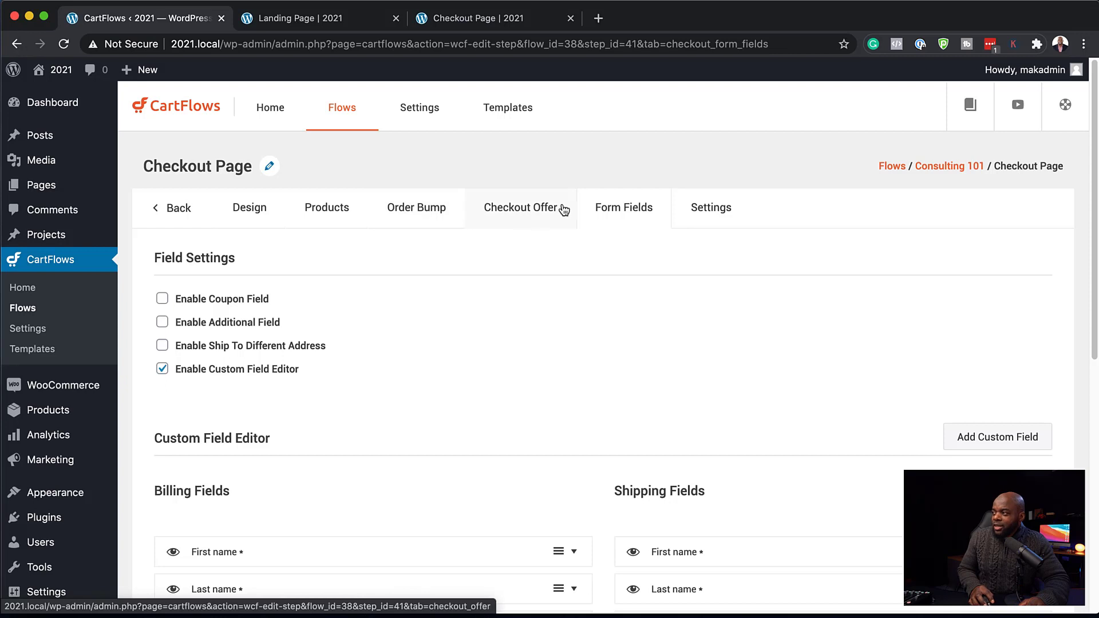
{"action": "left_click", "coordinate": [439, 213]}
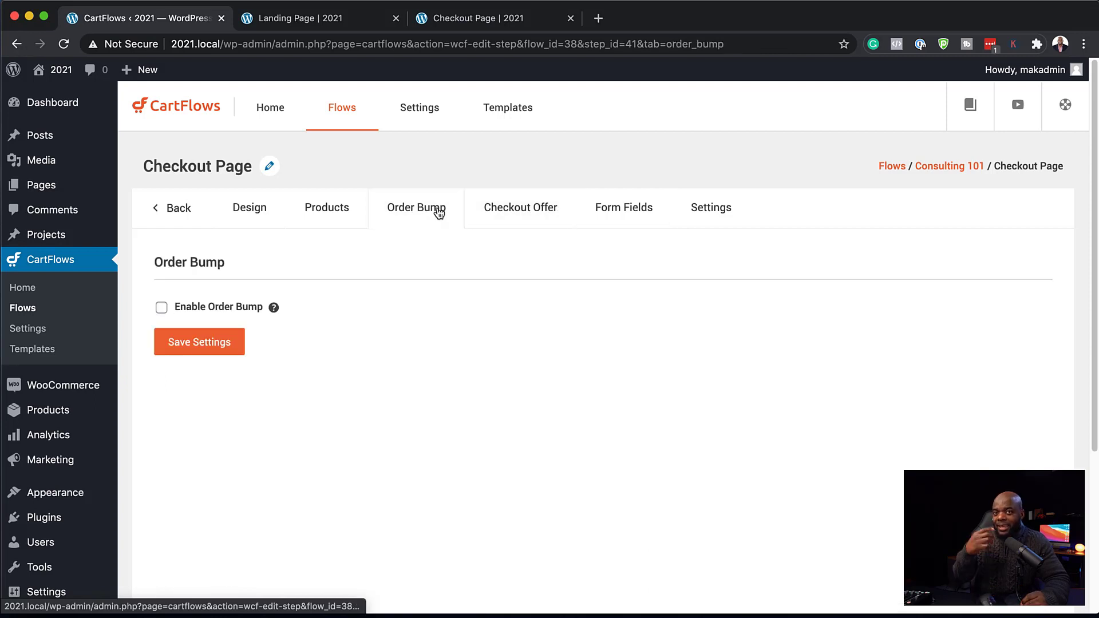
{"action": "left_click", "coordinate": [162, 309]}
{"action": "scroll", "coordinate": [401, 360], "scroll_direction": "down", "scroll_amount": 2}
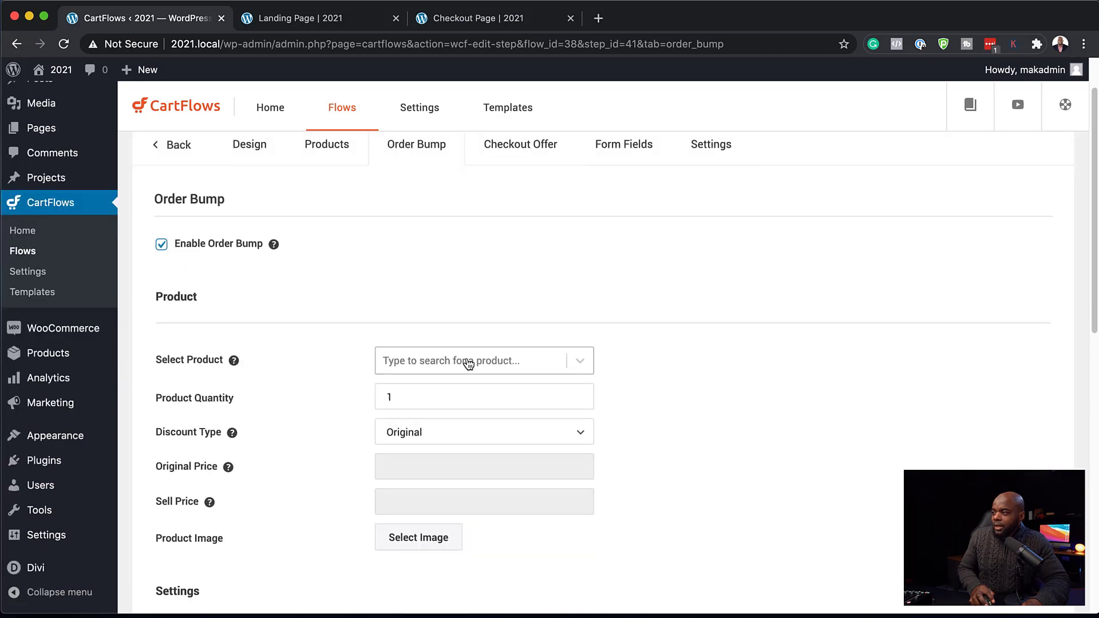
{"action": "left_click", "coordinate": [466, 364]}
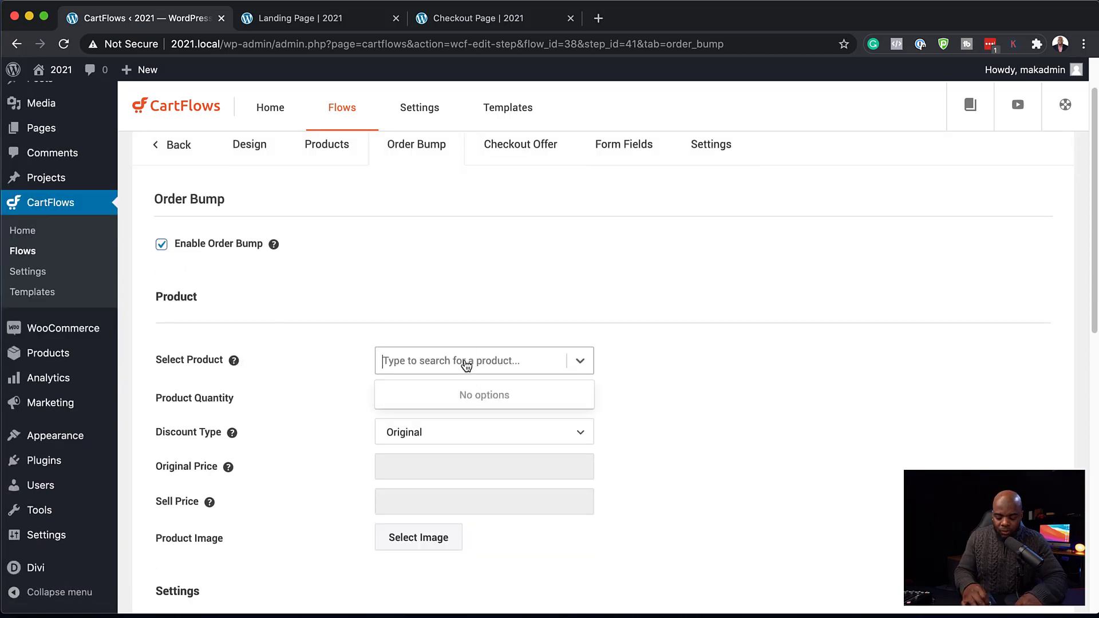
{"action": "type", "text": "bonus"}
{"action": "left_click", "coordinate": [483, 398]}
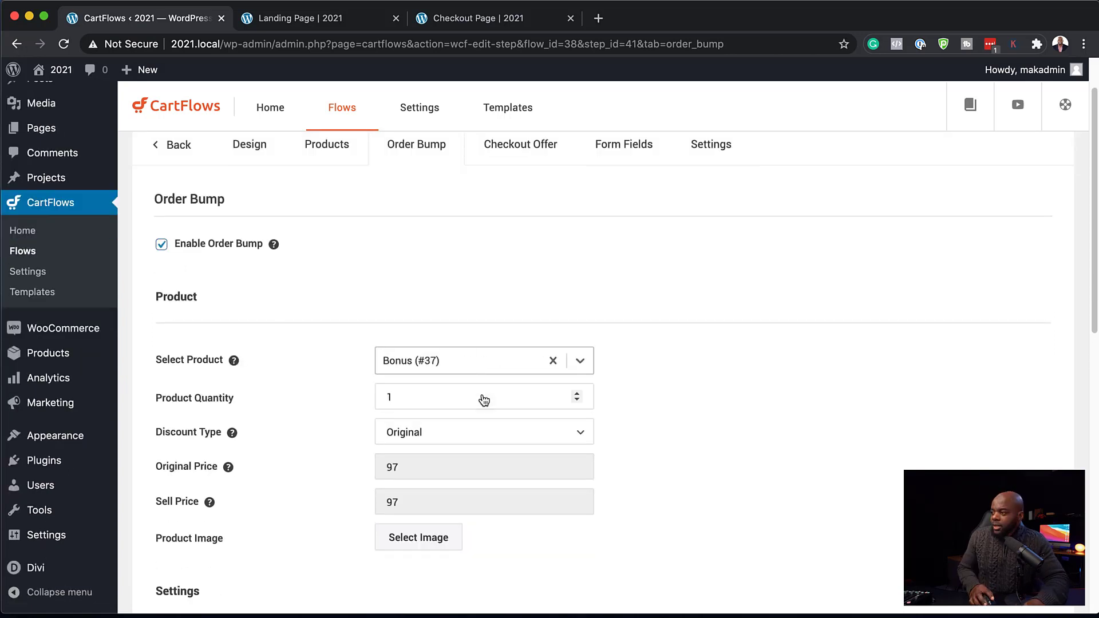
Set the order bump's discount type to Discount Percentage with a discount value of 50.
{"action": "scroll", "coordinate": [240, 407], "scroll_direction": "down", "scroll_amount": 1}
{"action": "left_click", "coordinate": [424, 404]}
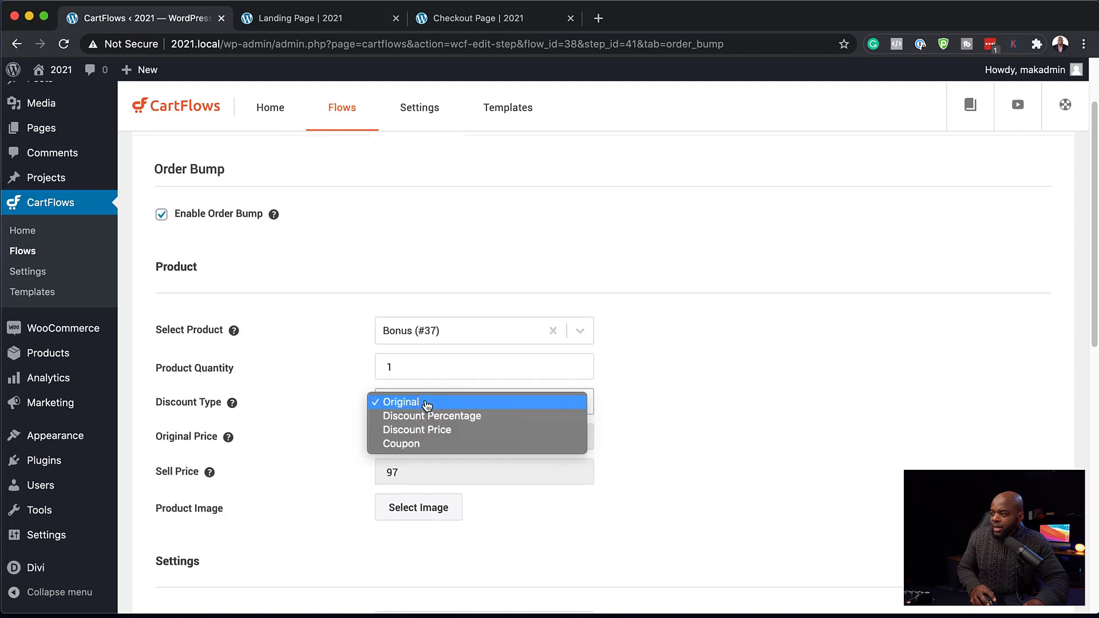
{"action": "left_click", "coordinate": [505, 426]}
{"action": "left_click", "coordinate": [430, 437]}
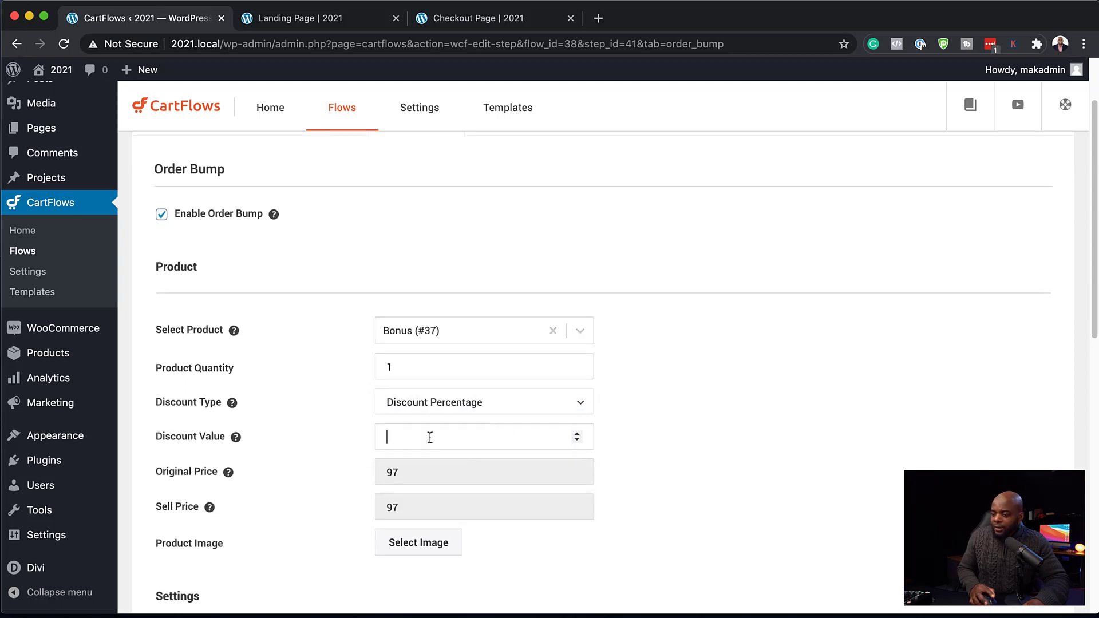
{"action": "type", "text": "50"}
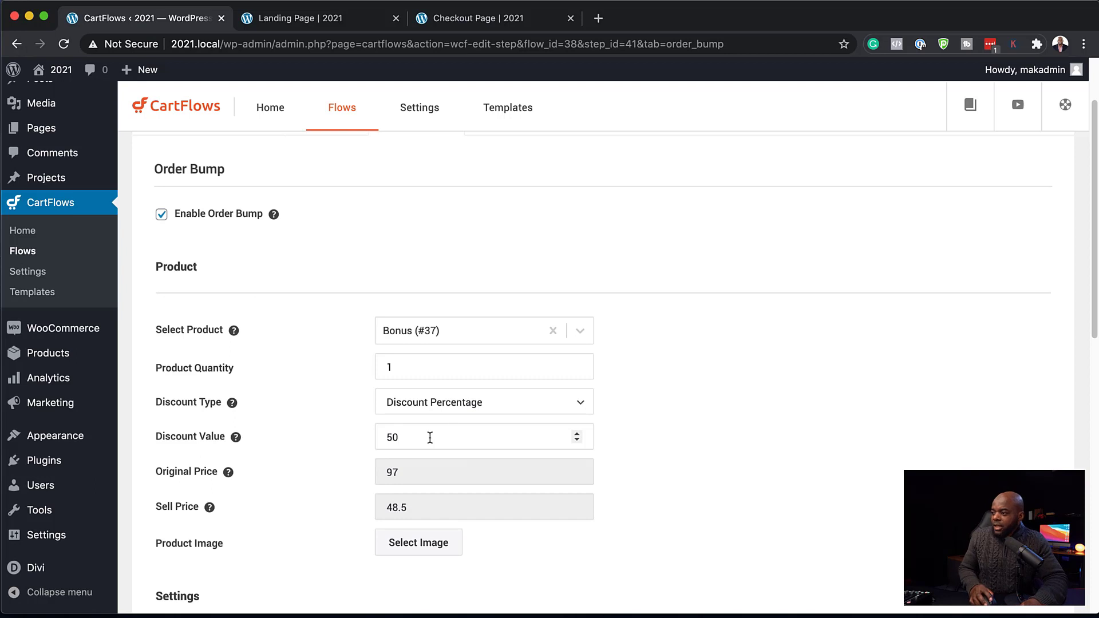
Choose the media library photo of people working at a laptop as the order bump's product image.
{"action": "scroll", "coordinate": [498, 474], "scroll_direction": "down", "scroll_amount": 3}
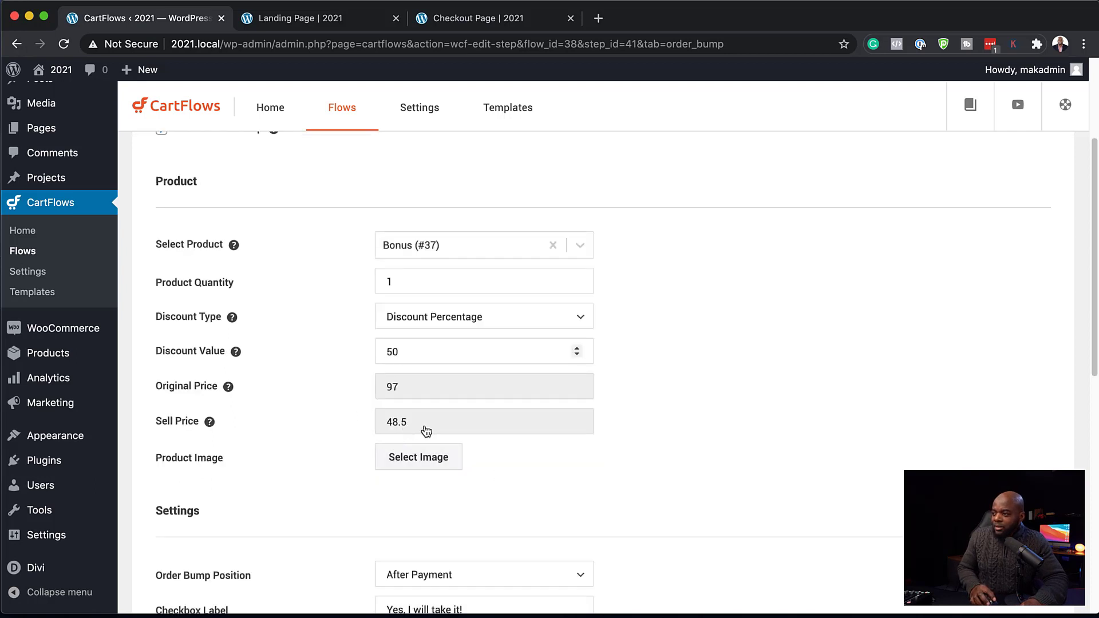
{"action": "scroll", "coordinate": [545, 483], "scroll_direction": "down", "scroll_amount": 1}
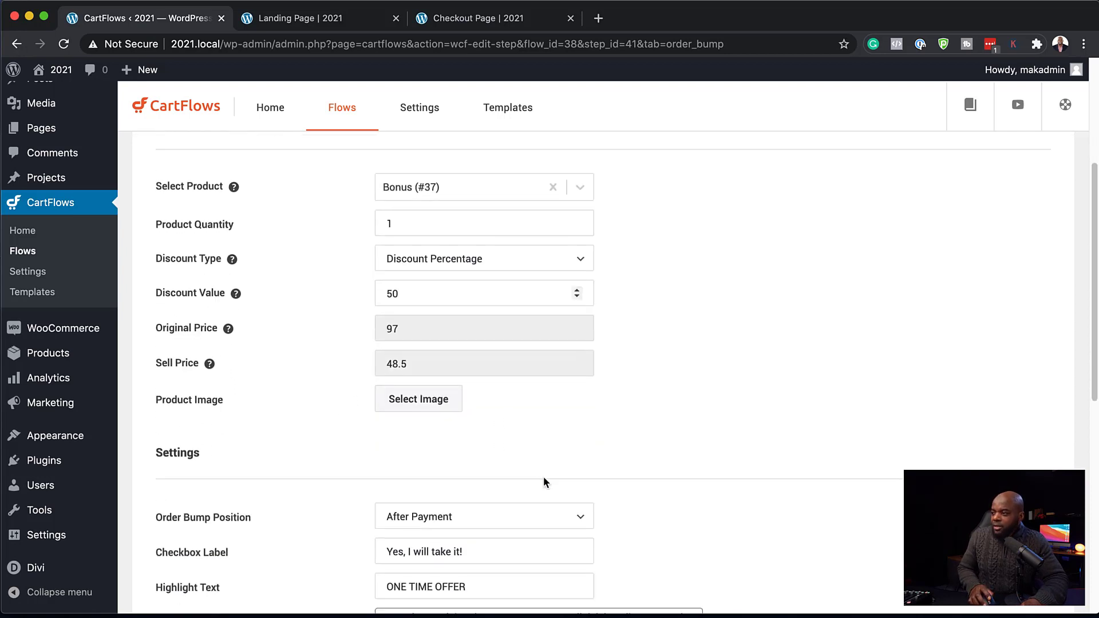
{"action": "left_click", "coordinate": [432, 406]}
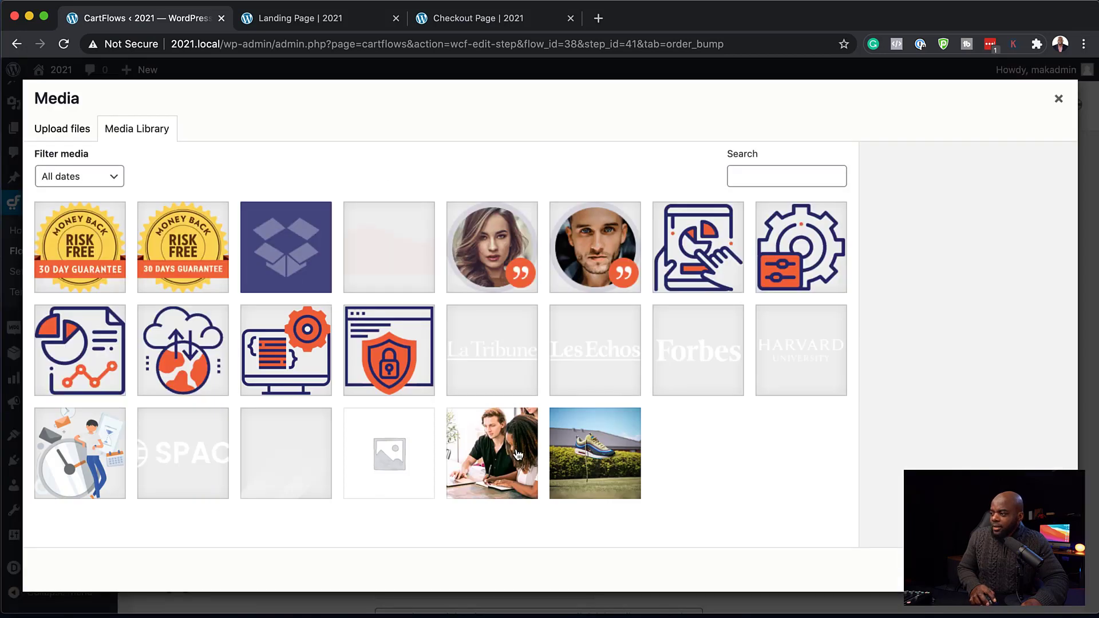
{"action": "left_click", "coordinate": [518, 455]}
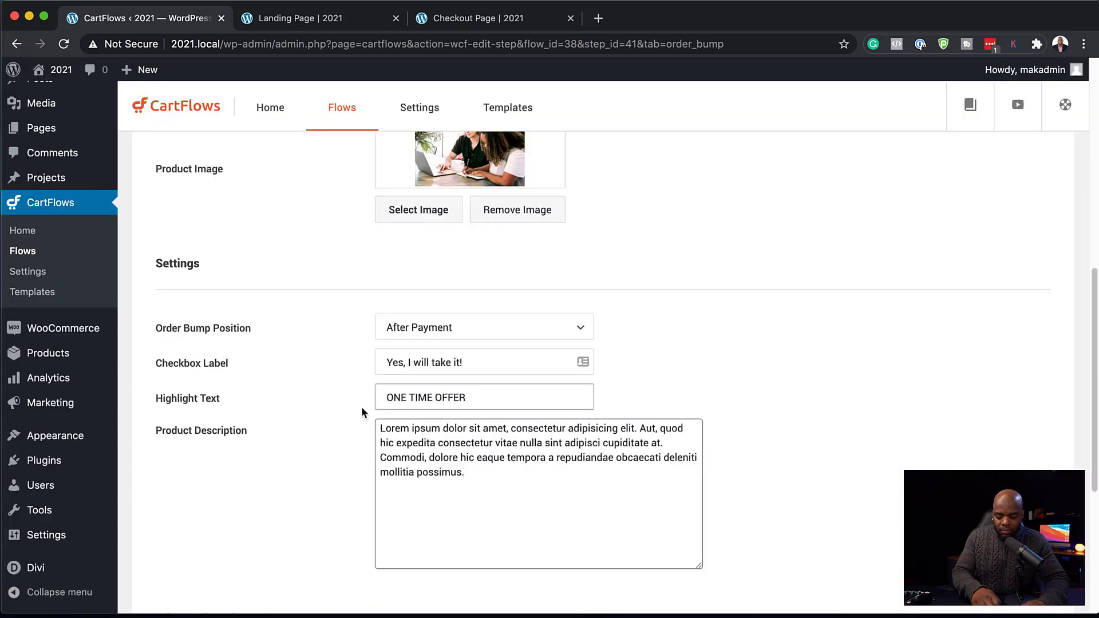
Change the order bump's highlight text to "50% OFF - ONE TIME OFFER" and save the settings.
{"action": "type", "text": "5"}
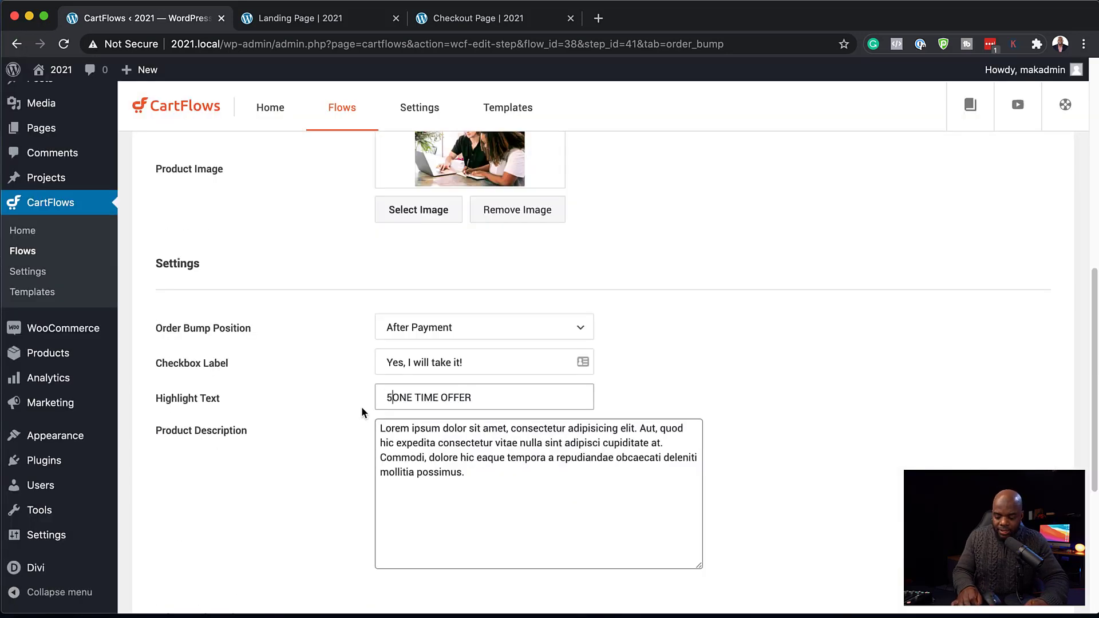
{"action": "type", "text": "0% "}
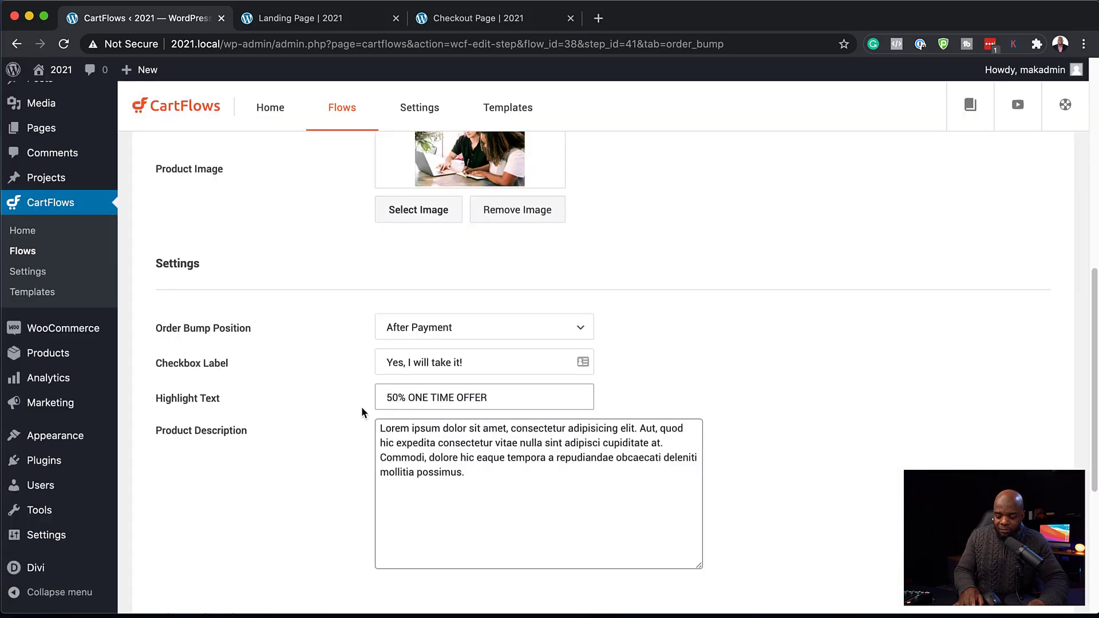
{"action": "type", "text": "OFF"}
{"action": "scroll", "coordinate": [362, 411], "scroll_direction": "down", "scroll_amount": 5}
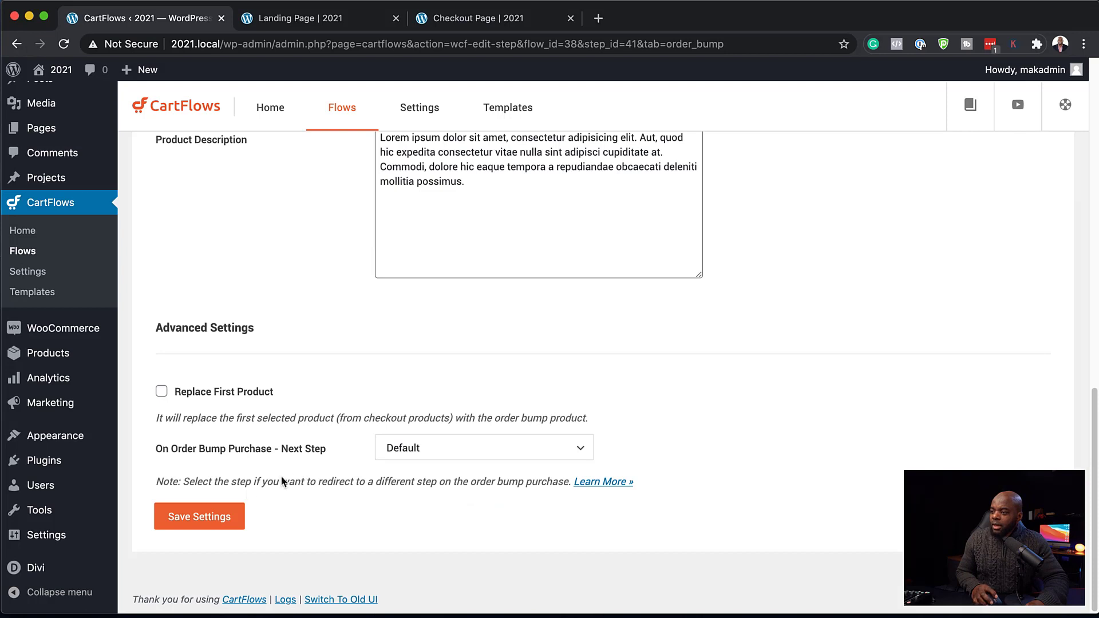
{"action": "left_click", "coordinate": [199, 518]}
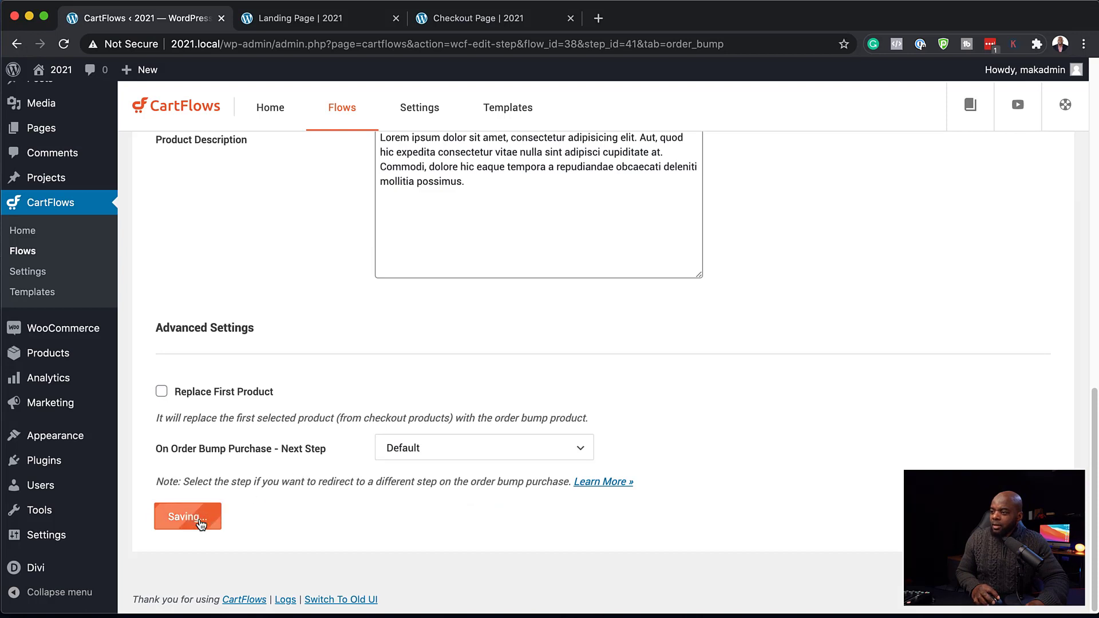
Reload the live checkout page and examine the order bump box and the order summary.
{"action": "left_click", "coordinate": [497, 22]}
{"action": "left_click", "coordinate": [63, 44]}
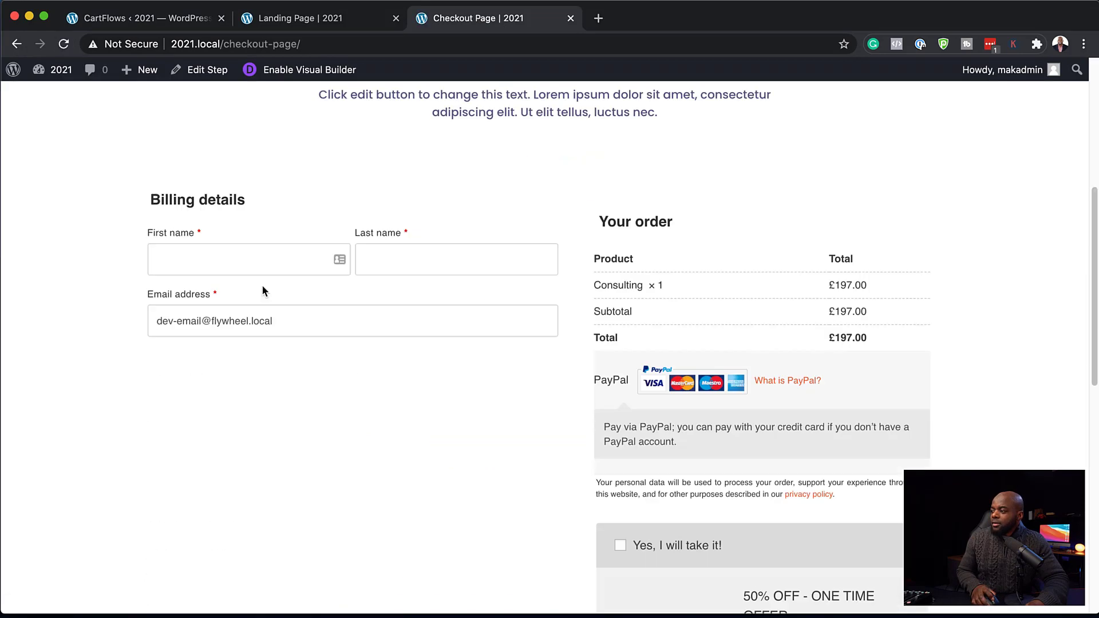
{"action": "scroll", "coordinate": [262, 290], "scroll_direction": "down", "scroll_amount": 4}
{"action": "scroll", "coordinate": [853, 416], "scroll_direction": "down", "scroll_amount": 2}
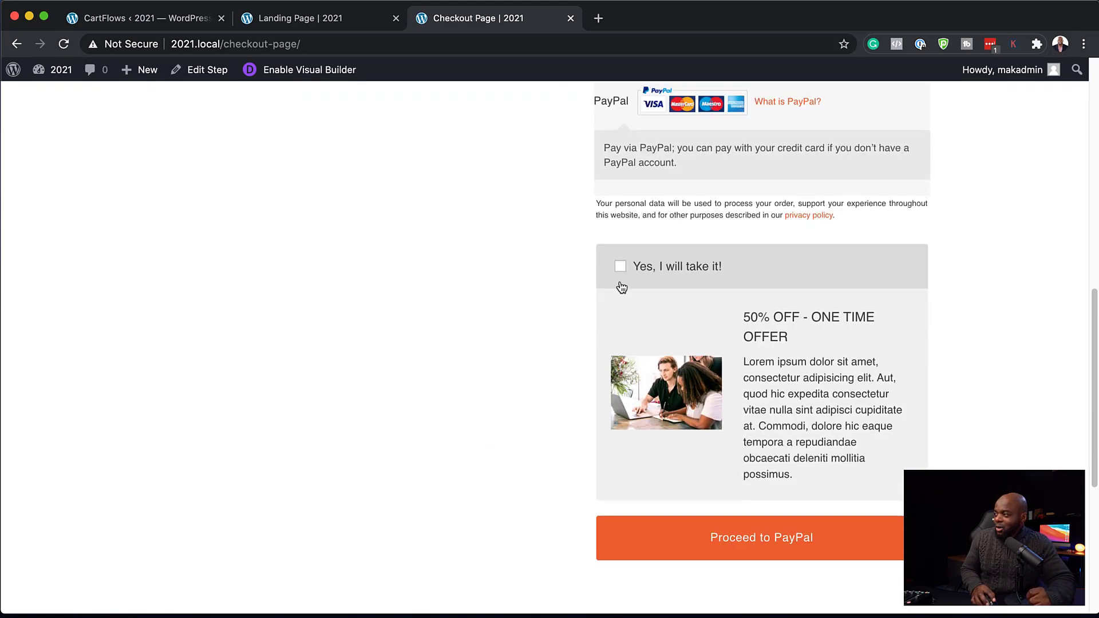
{"action": "scroll", "coordinate": [717, 344], "scroll_direction": "up", "scroll_amount": 3}
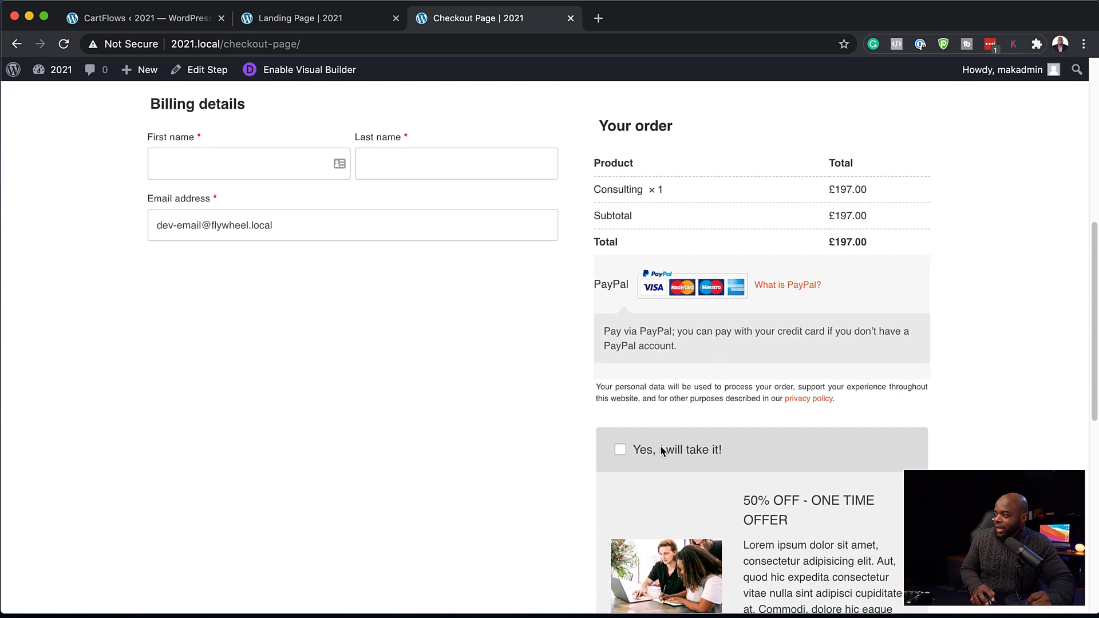
Test the order bump by accepting the offer, checking the order summary, and declining it again.
{"action": "left_click", "coordinate": [621, 450]}
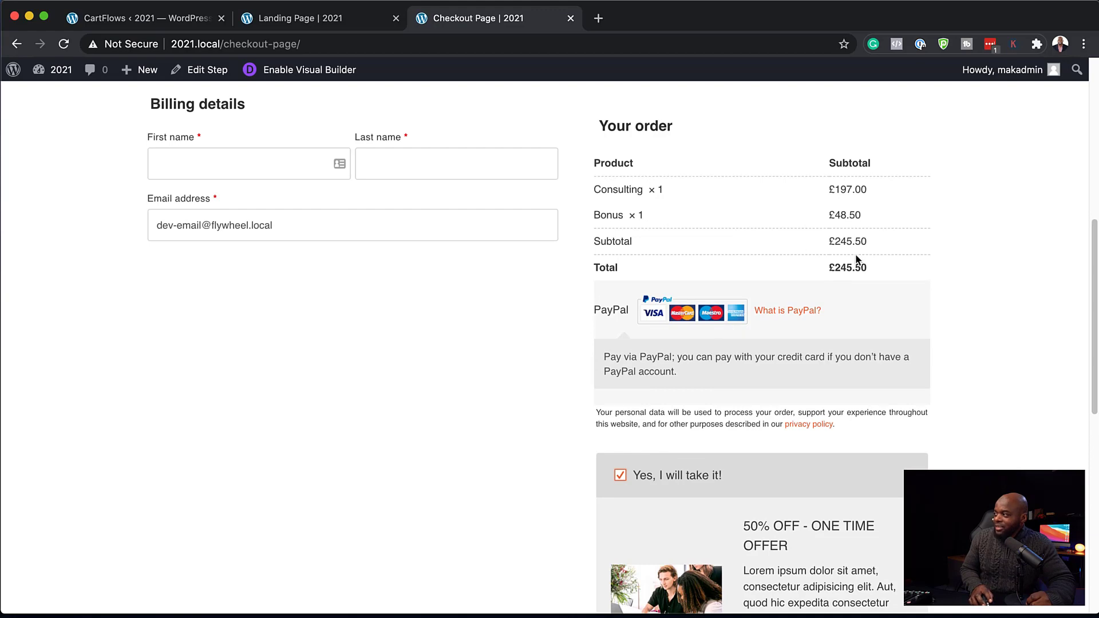
{"action": "scroll", "coordinate": [772, 351], "scroll_direction": "down", "scroll_amount": 3}
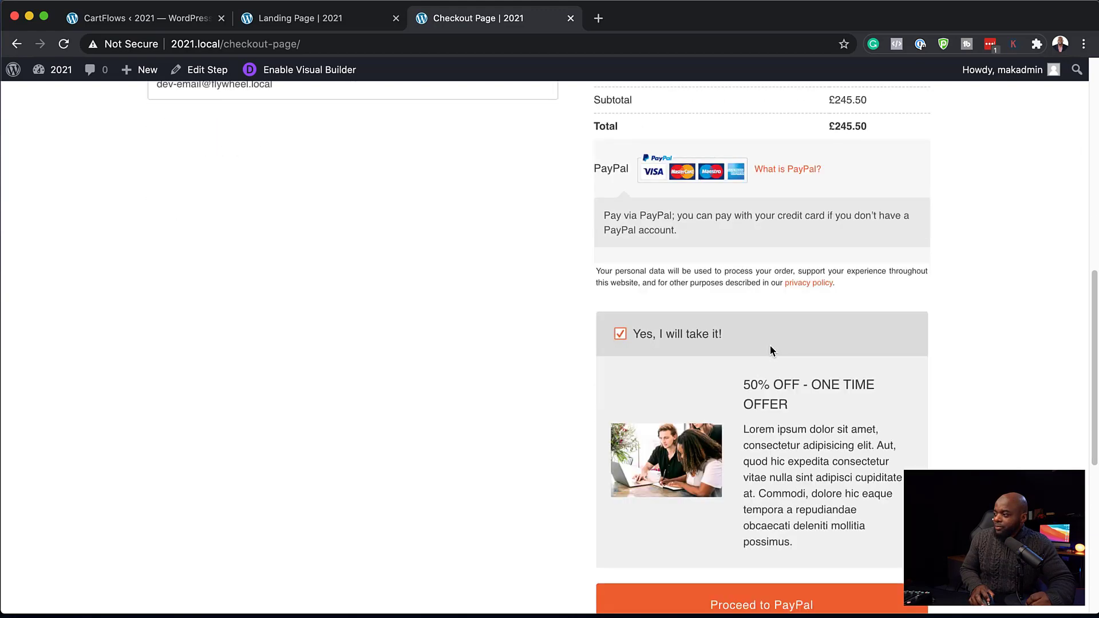
{"action": "scroll", "coordinate": [771, 350], "scroll_direction": "down", "scroll_amount": 2}
{"action": "left_click", "coordinate": [621, 267]}
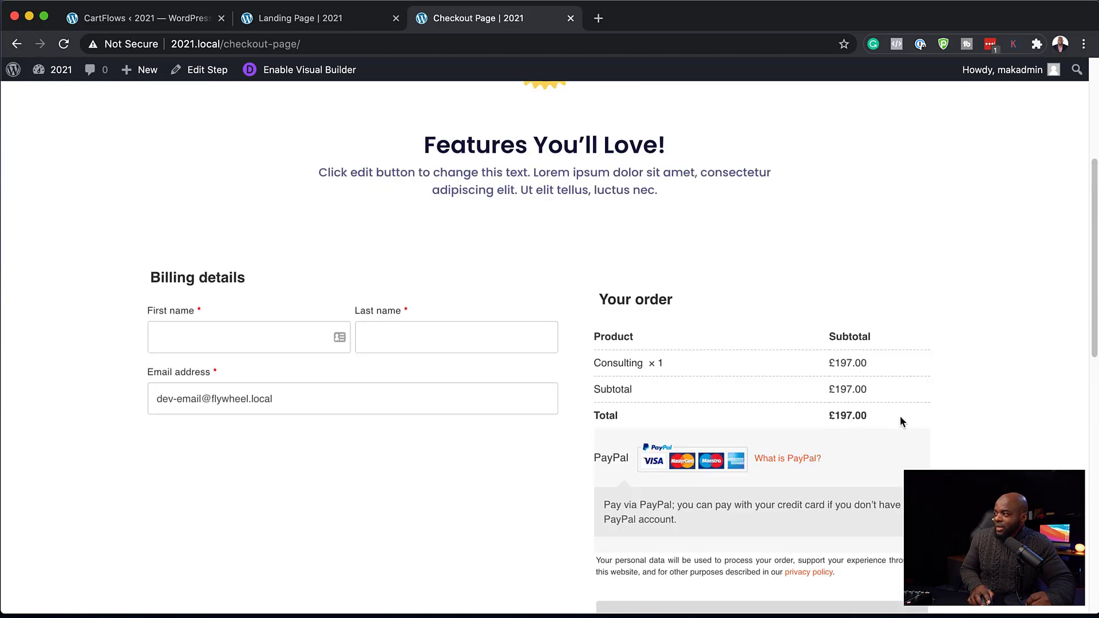
{"action": "scroll", "coordinate": [900, 422], "scroll_direction": "down", "scroll_amount": 6}
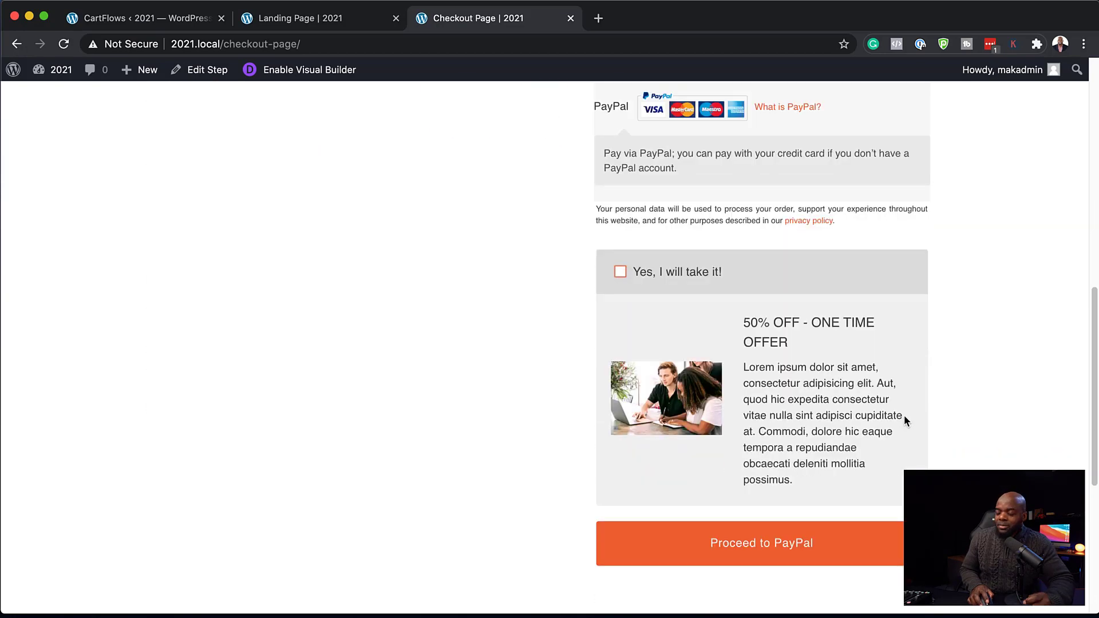
Return to the Consulting 101 flow's step list and view the live Thank You Page.
{"action": "left_click", "coordinate": [182, 23]}
{"action": "scroll", "coordinate": [330, 430], "scroll_direction": "up", "scroll_amount": 2}
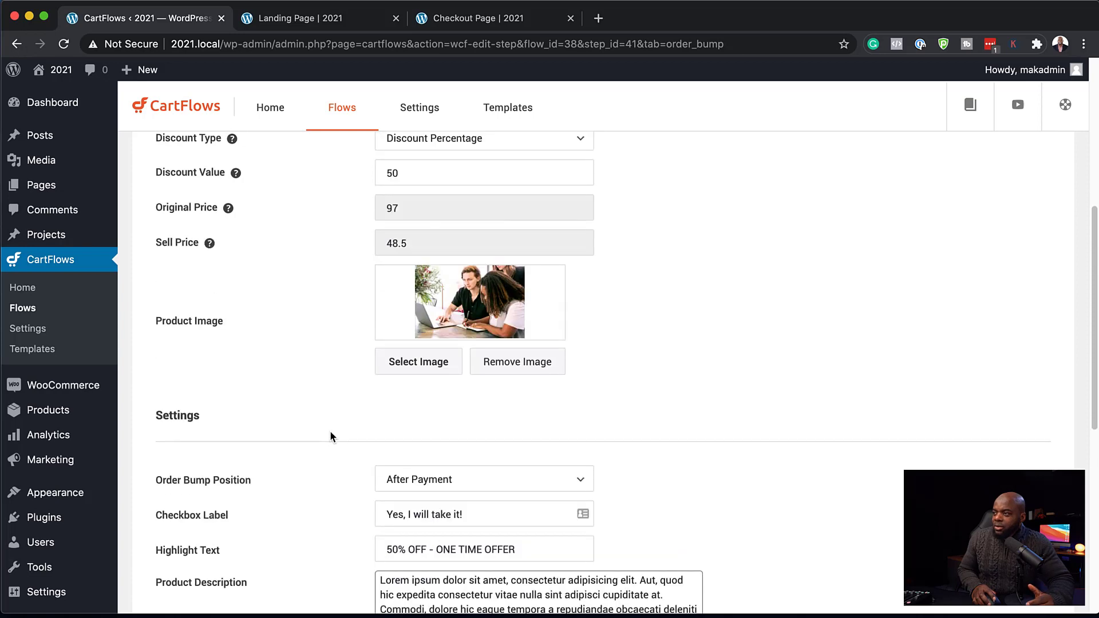
{"action": "scroll", "coordinate": [330, 436], "scroll_direction": "up", "scroll_amount": 6}
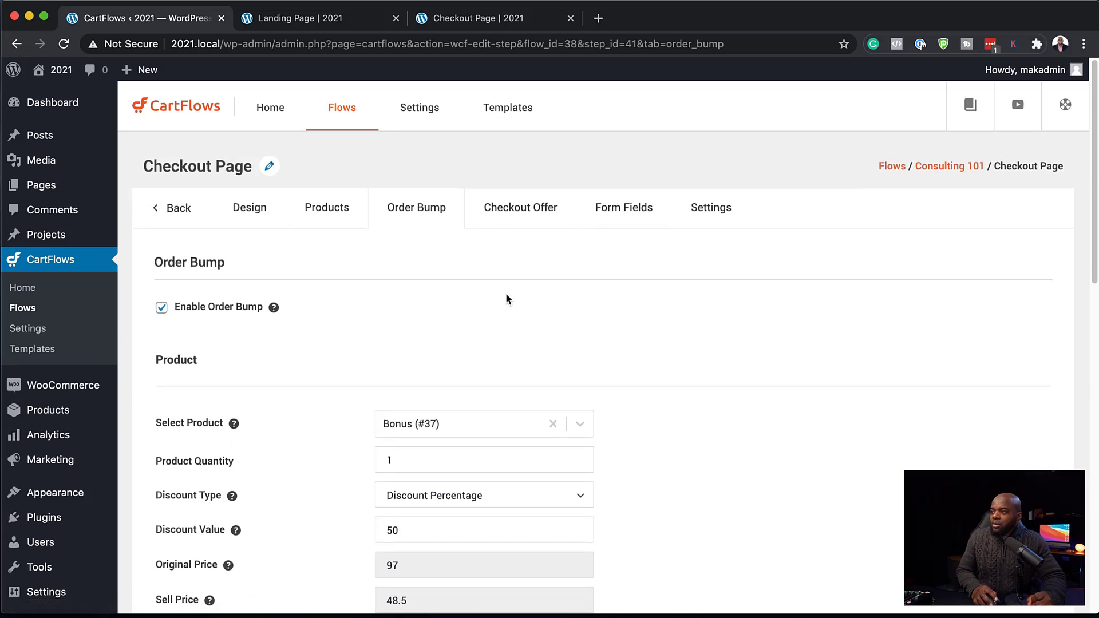
{"action": "left_click", "coordinate": [185, 216]}
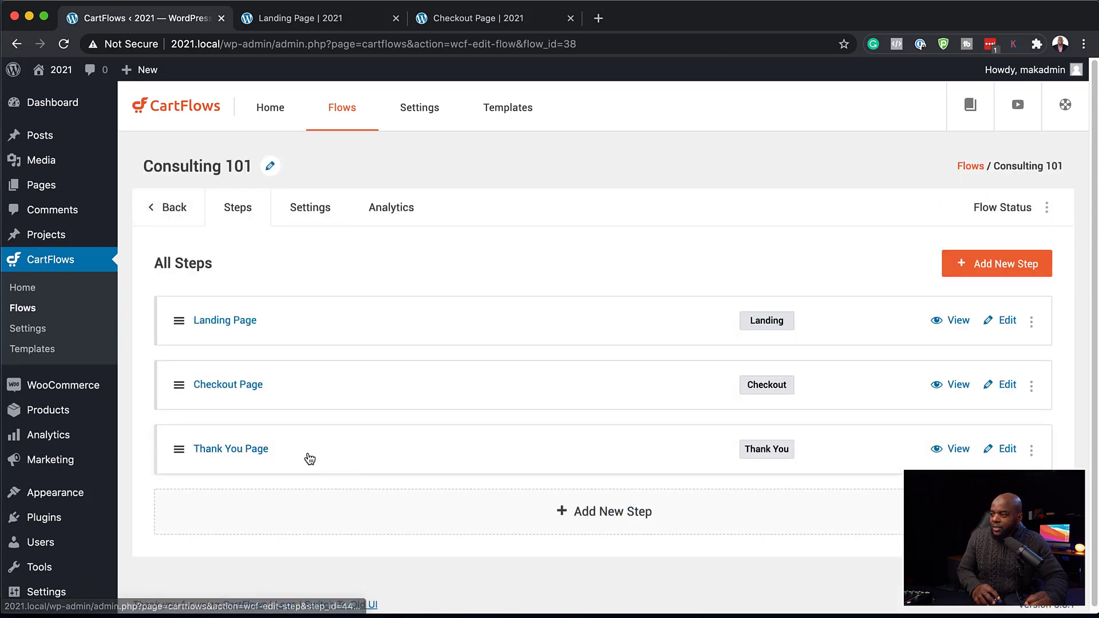
{"action": "left_click", "coordinate": [959, 449]}
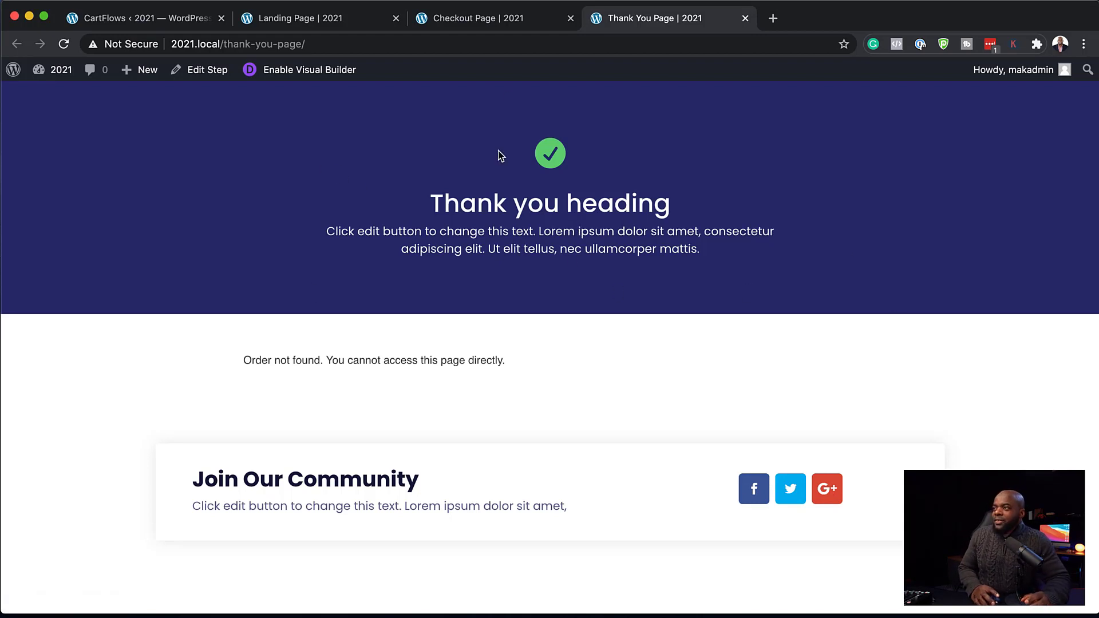
Open the site's front page in a new tab from the WordPress admin and view it.
{"action": "left_click", "coordinate": [154, 19]}
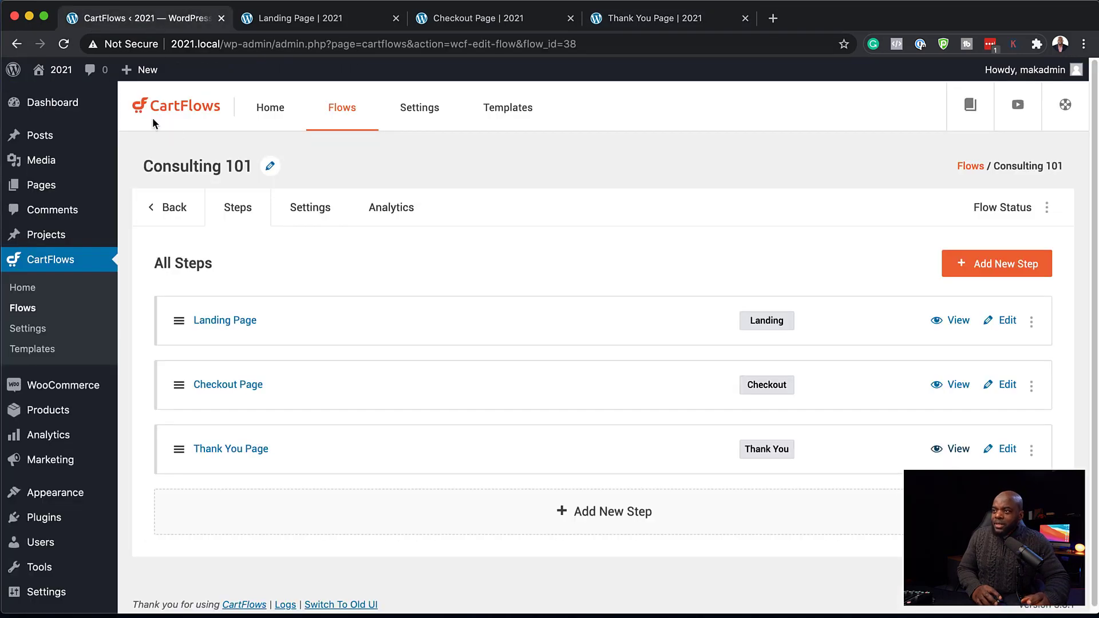
{"action": "mouse_move", "coordinate": [63, 77]}
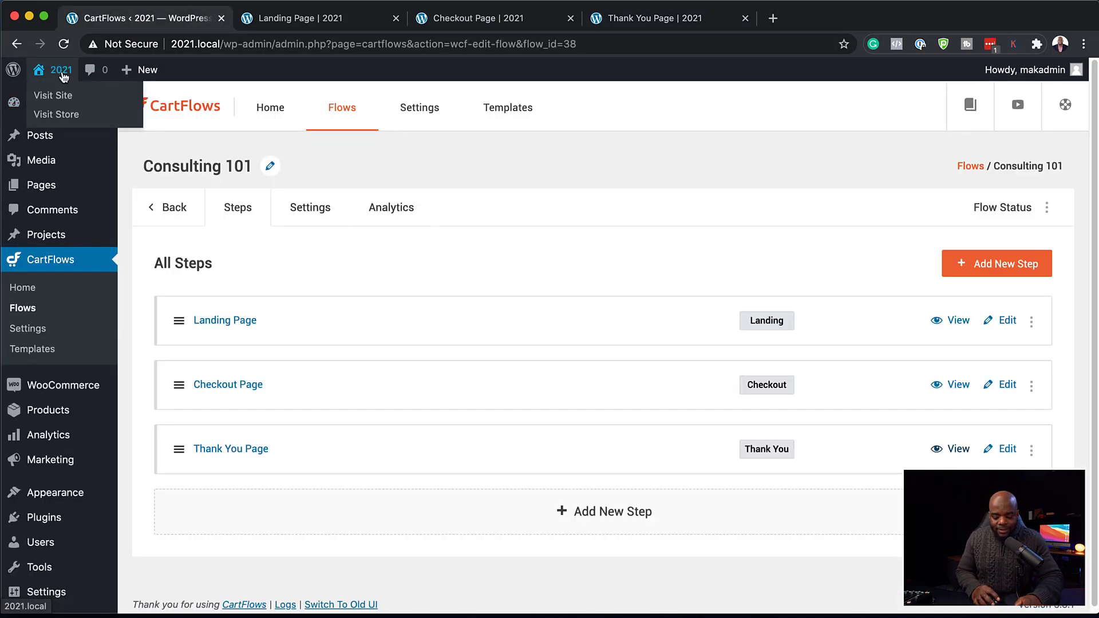
{"action": "left_click", "coordinate": [51, 99], "text": "super"}
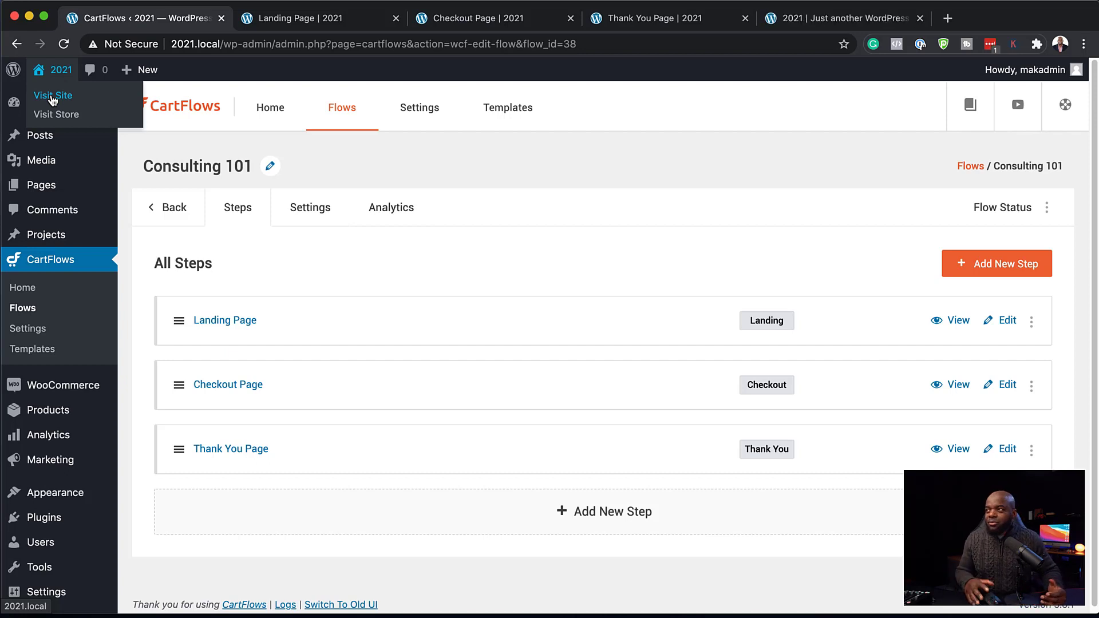
{"action": "left_click", "coordinate": [872, 19]}
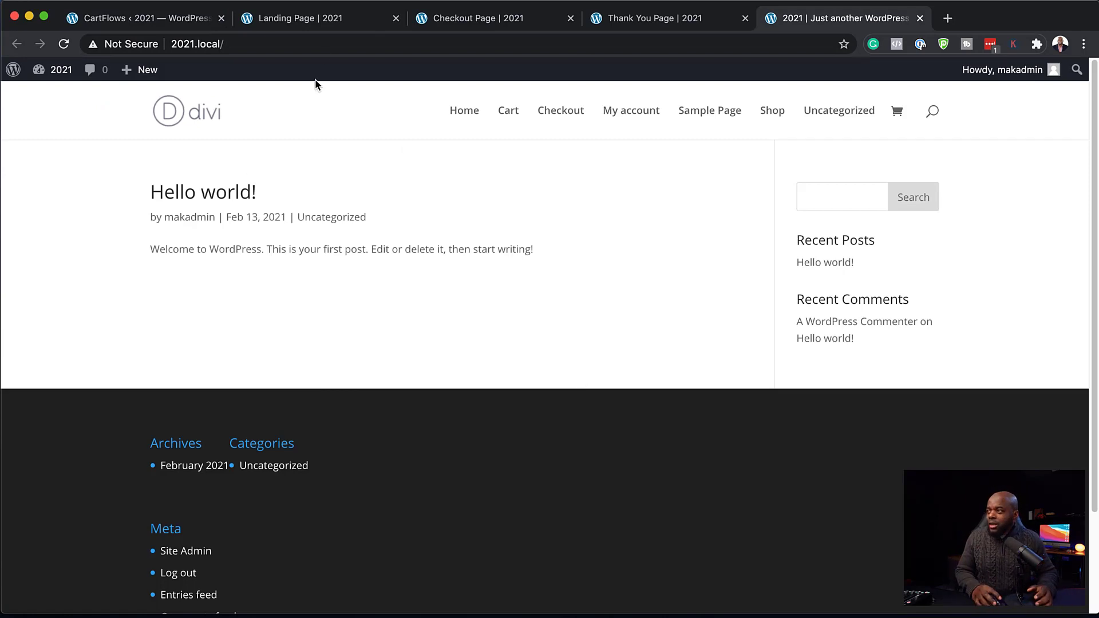
Look over the live landing page from the main headline through to the testimonials.
{"action": "left_click", "coordinate": [321, 18]}
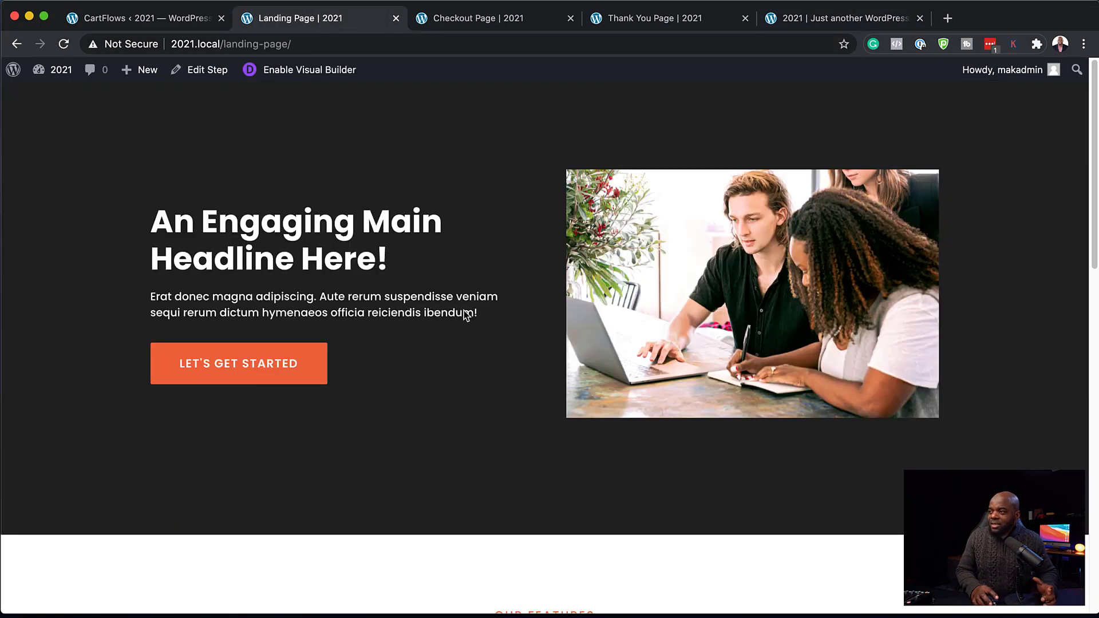
{"action": "scroll", "coordinate": [410, 428], "scroll_direction": "down", "scroll_amount": 15}
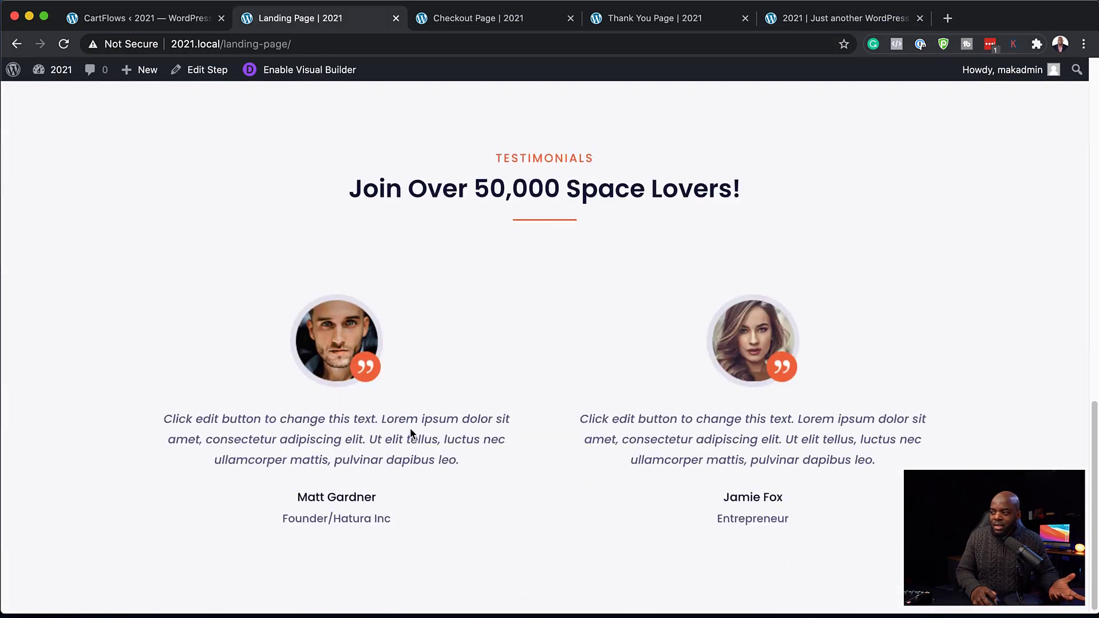
{"action": "scroll", "coordinate": [410, 428], "scroll_direction": "up", "scroll_amount": 15}
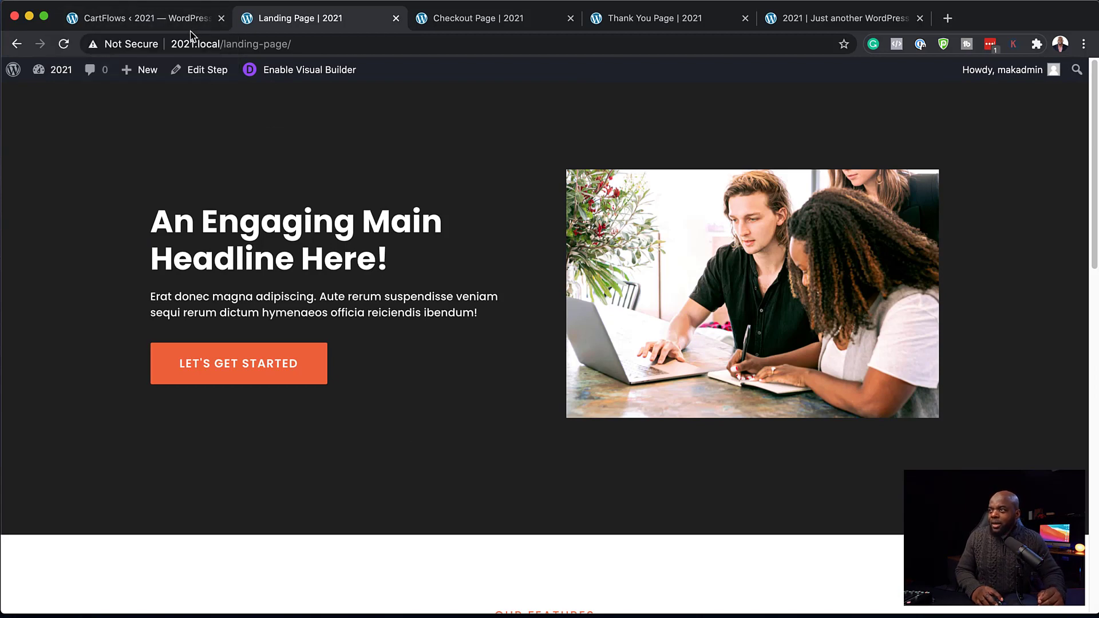
Review the Consulting 101 flow's analytics for sales, visits and conversions per step.
{"action": "left_click", "coordinate": [172, 19]}
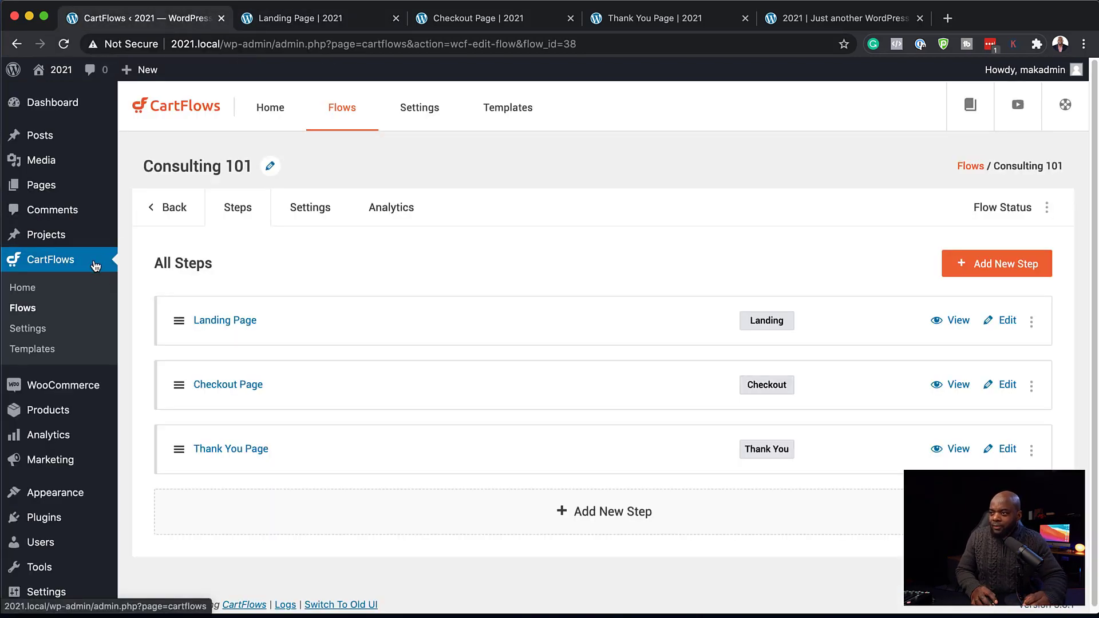
{"action": "left_click", "coordinate": [405, 210]}
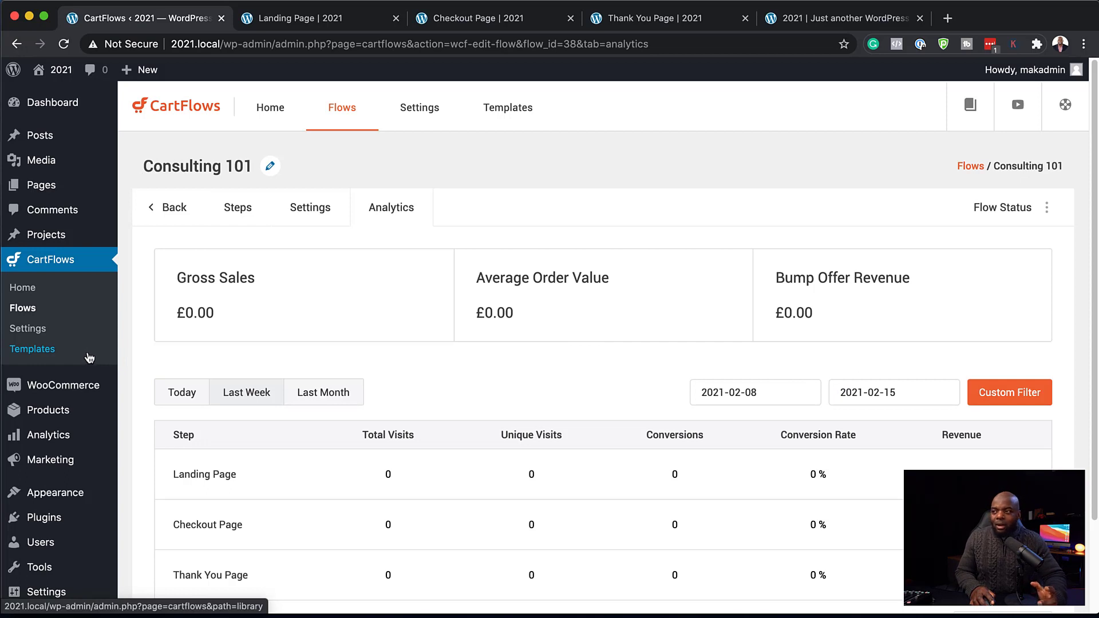
{"action": "scroll", "coordinate": [95, 413], "scroll_direction": "down", "scroll_amount": 3}
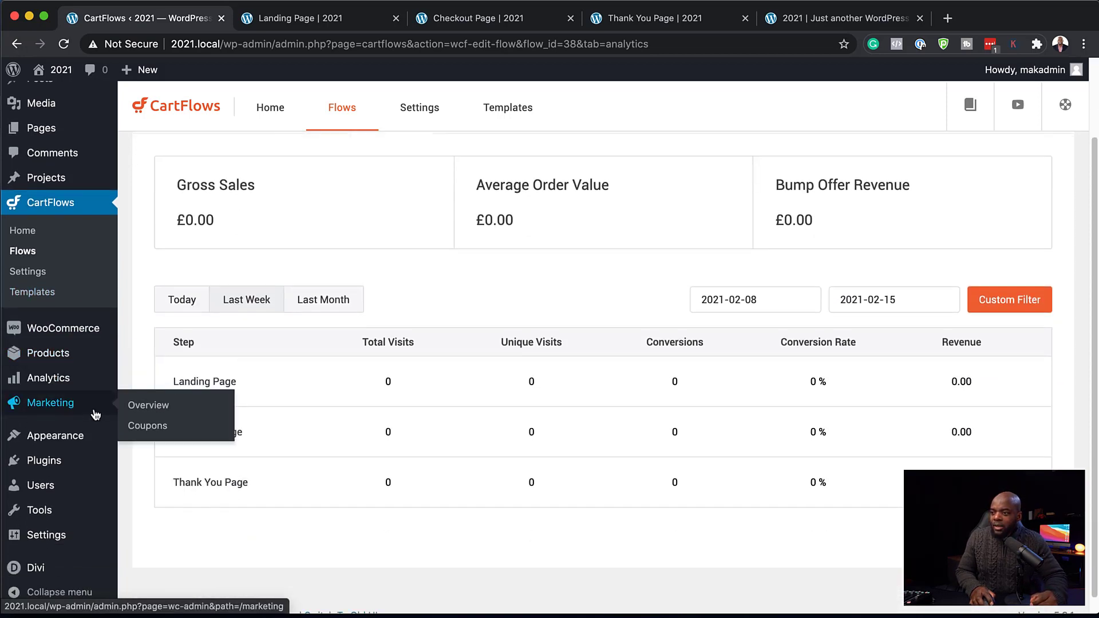
Set the site's homepage to the static page "Landing Page ( #39 - CartFlows )" in the WordPress reading settings and save the changes.
{"action": "mouse_move", "coordinate": [44, 486]}
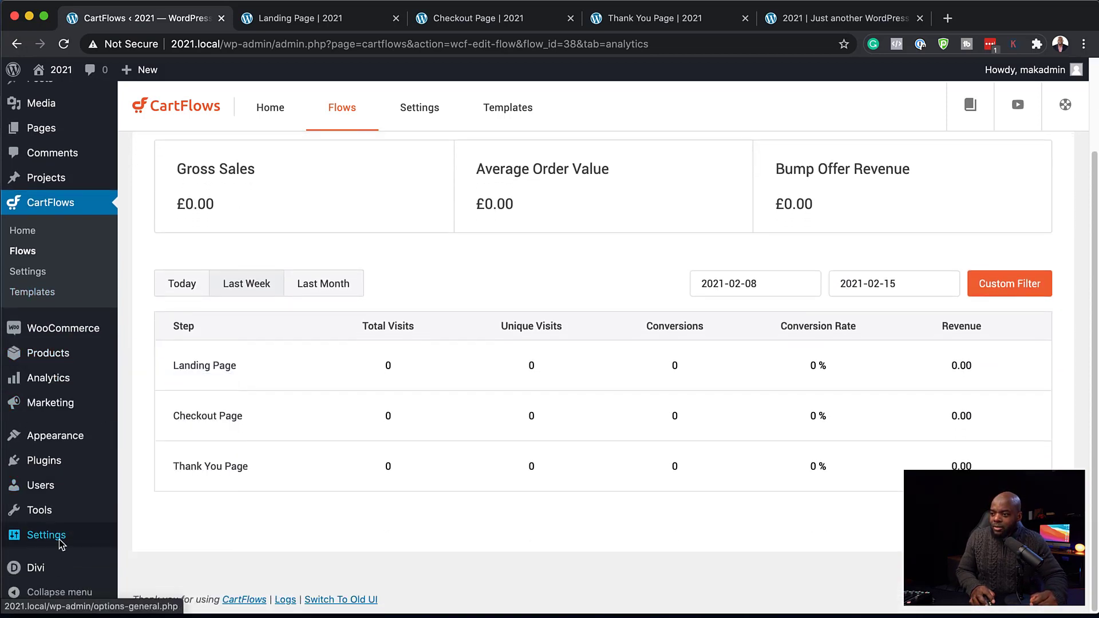
{"action": "mouse_move", "coordinate": [59, 537]}
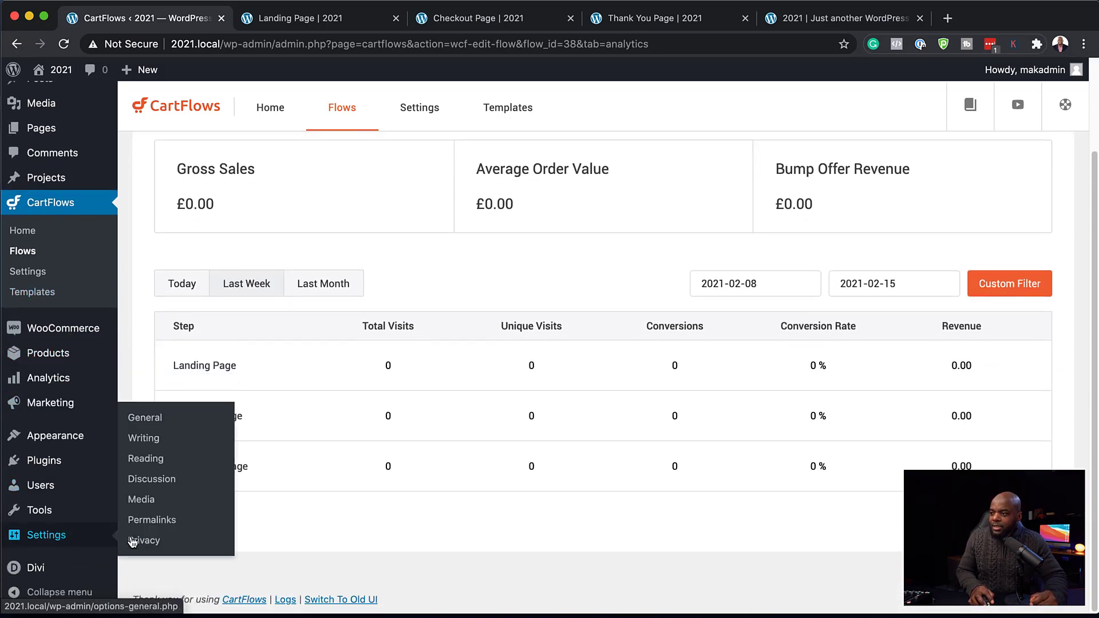
{"action": "left_click", "coordinate": [146, 459]}
{"action": "left_click", "coordinate": [301, 168]}
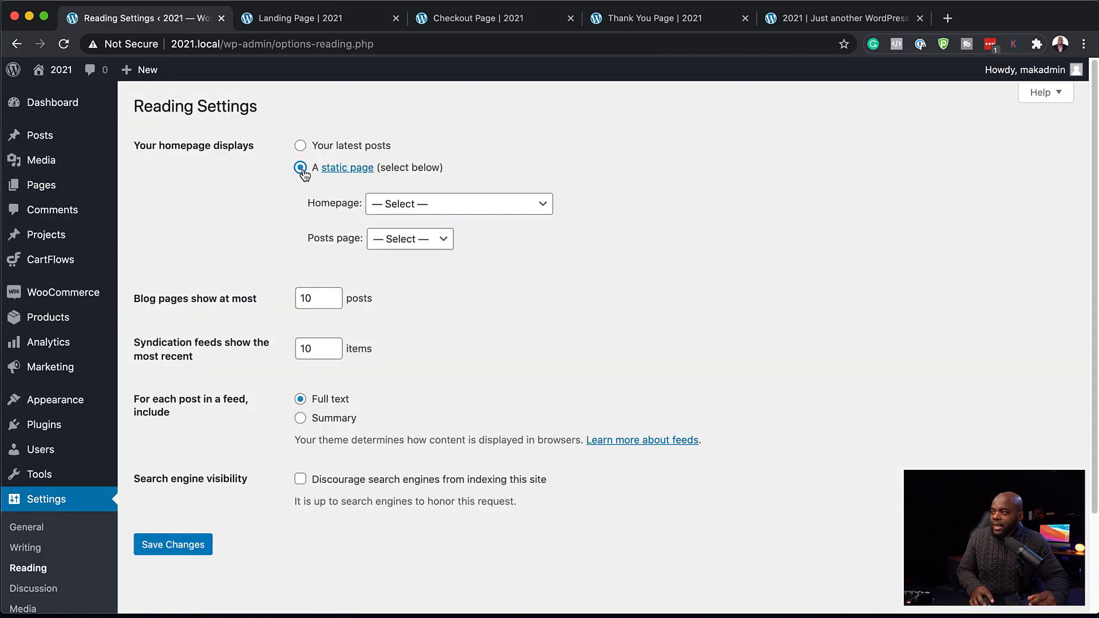
{"action": "left_click", "coordinate": [405, 207]}
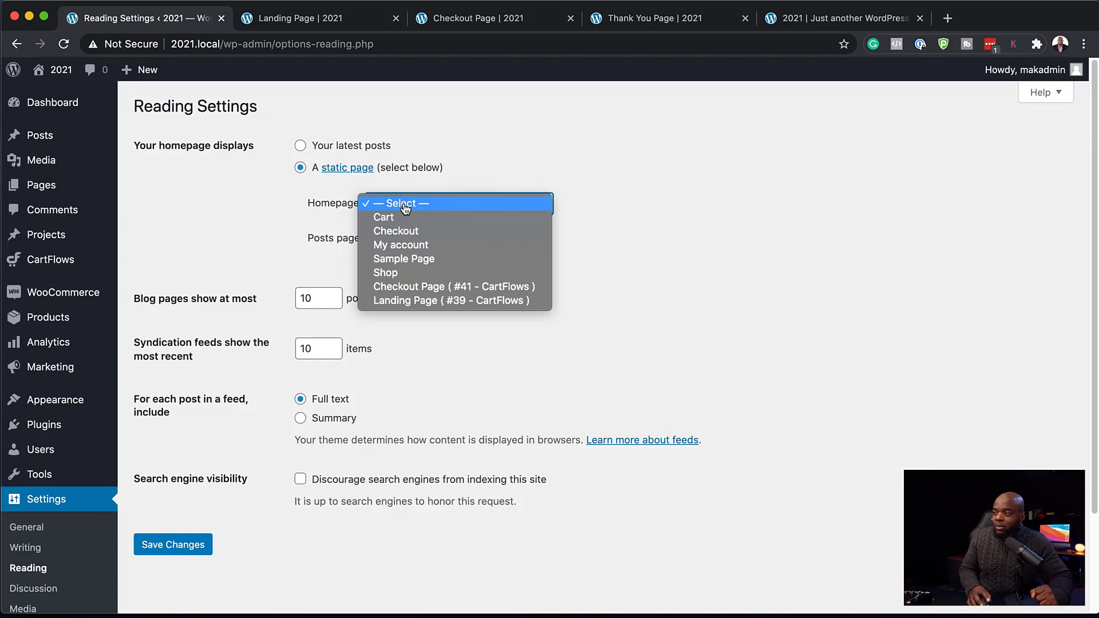
{"action": "left_click", "coordinate": [417, 303]}
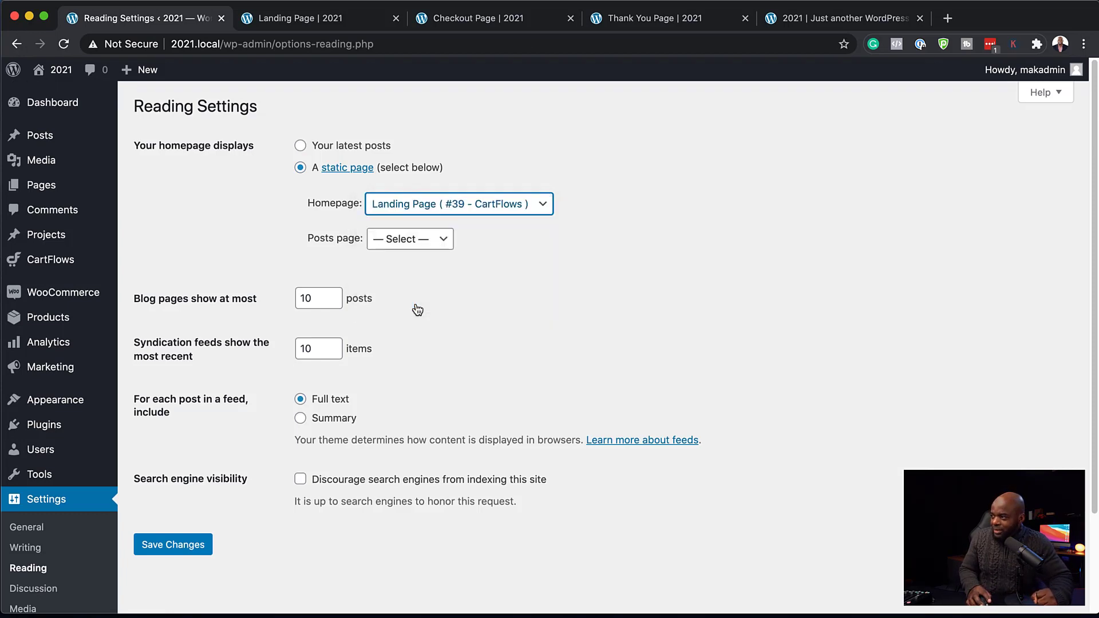
{"action": "left_click", "coordinate": [178, 549]}
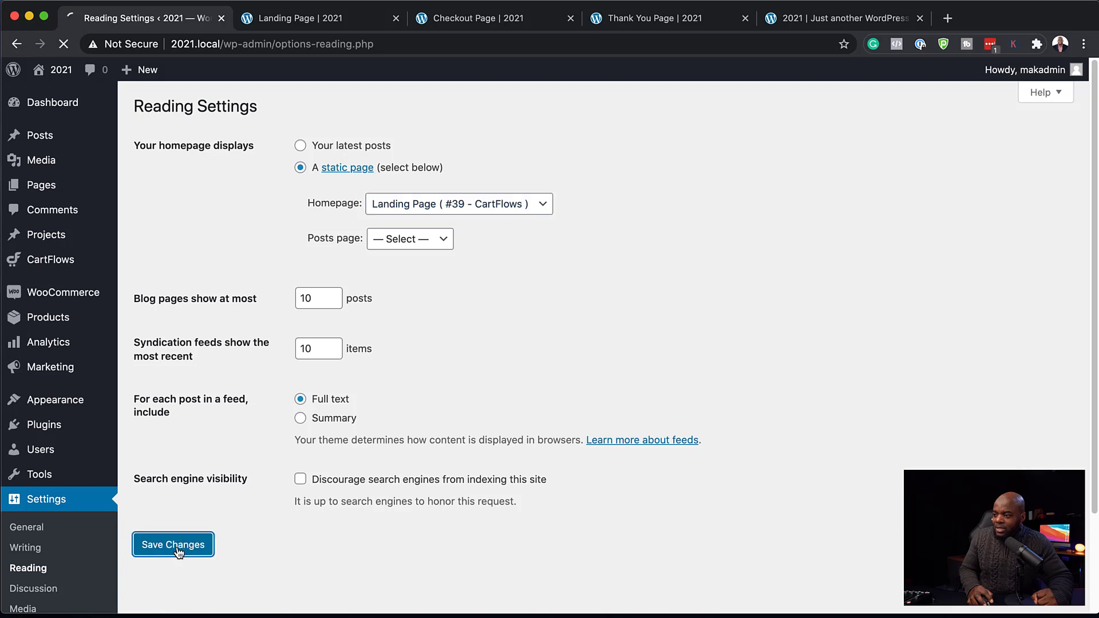
Load the site's root address 2021.local and look over the landing page served as the homepage.
{"action": "left_click_drag", "start_coordinate": [226, 44], "coordinate": [455, 61]}
{"action": "key", "text": "BackSpace"}
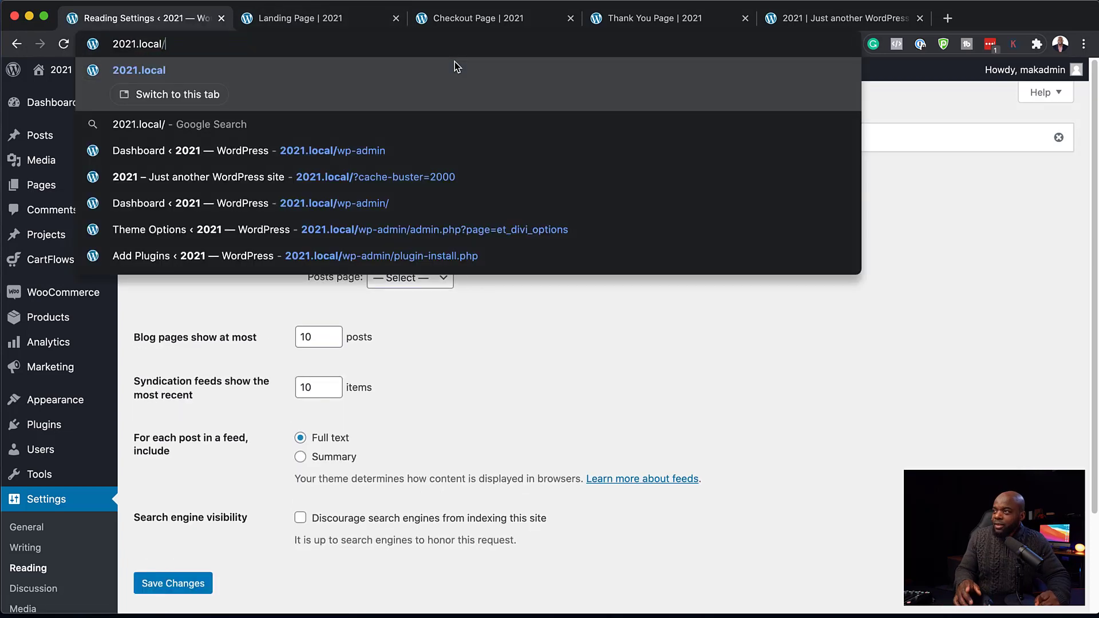
{"action": "key", "text": "Return"}
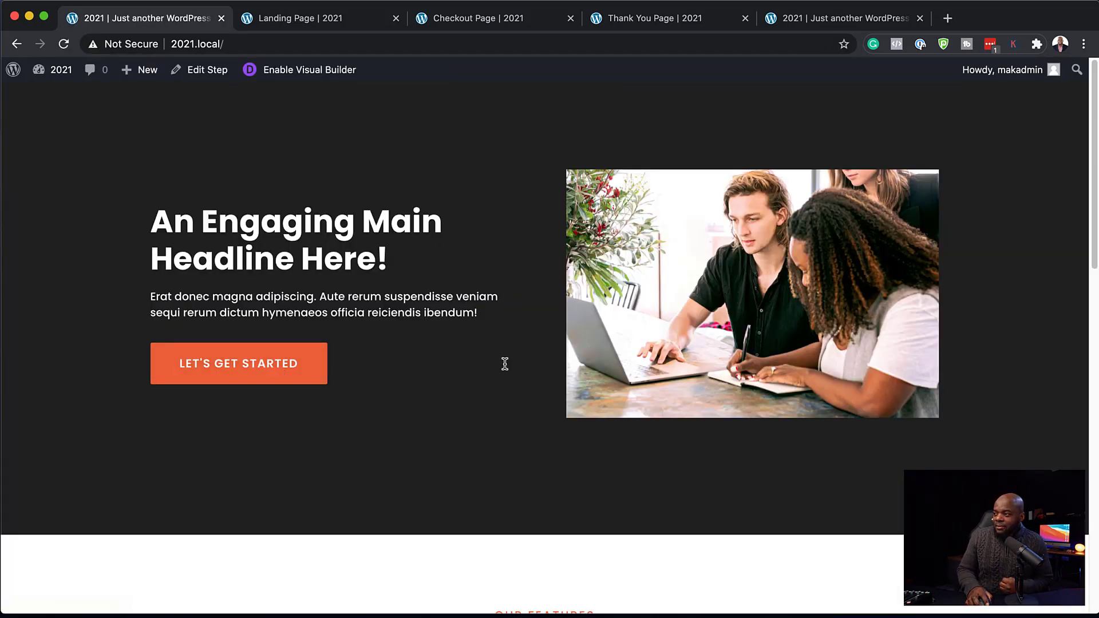
{"action": "scroll", "coordinate": [503, 363], "scroll_direction": "down", "scroll_amount": 5}
{"action": "scroll", "coordinate": [503, 384], "scroll_direction": "down", "scroll_amount": 5}
{"action": "scroll", "coordinate": [504, 385], "scroll_direction": "up", "scroll_amount": 9}
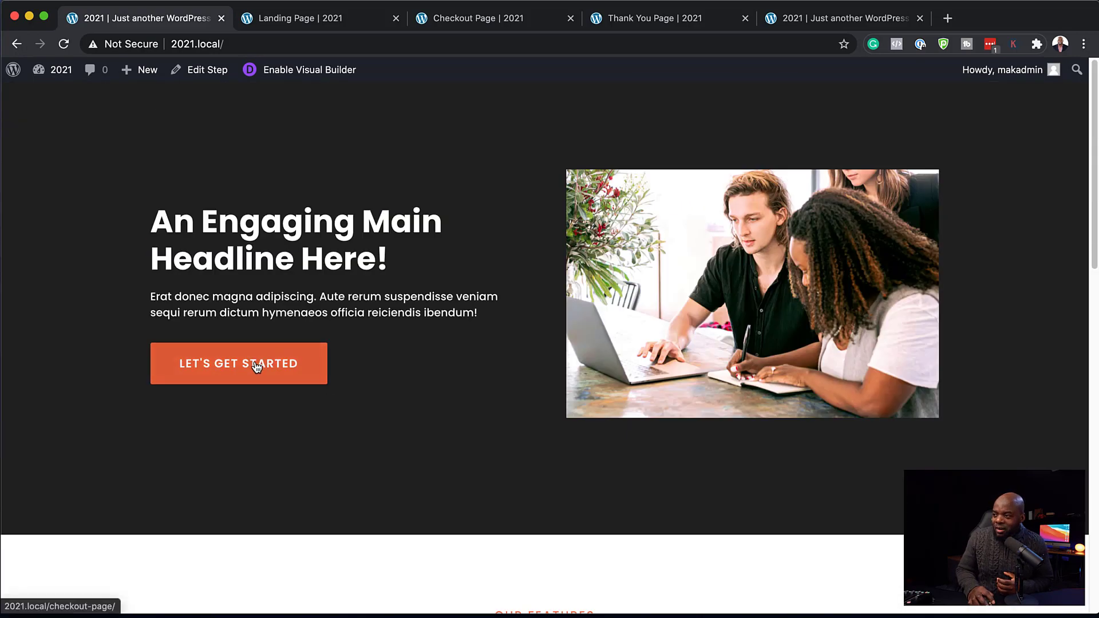
Follow the landing page's "Let's Get Started" link to the checkout page and review the billing form, order summary and 50% off offer.
{"action": "left_click", "coordinate": [256, 366]}
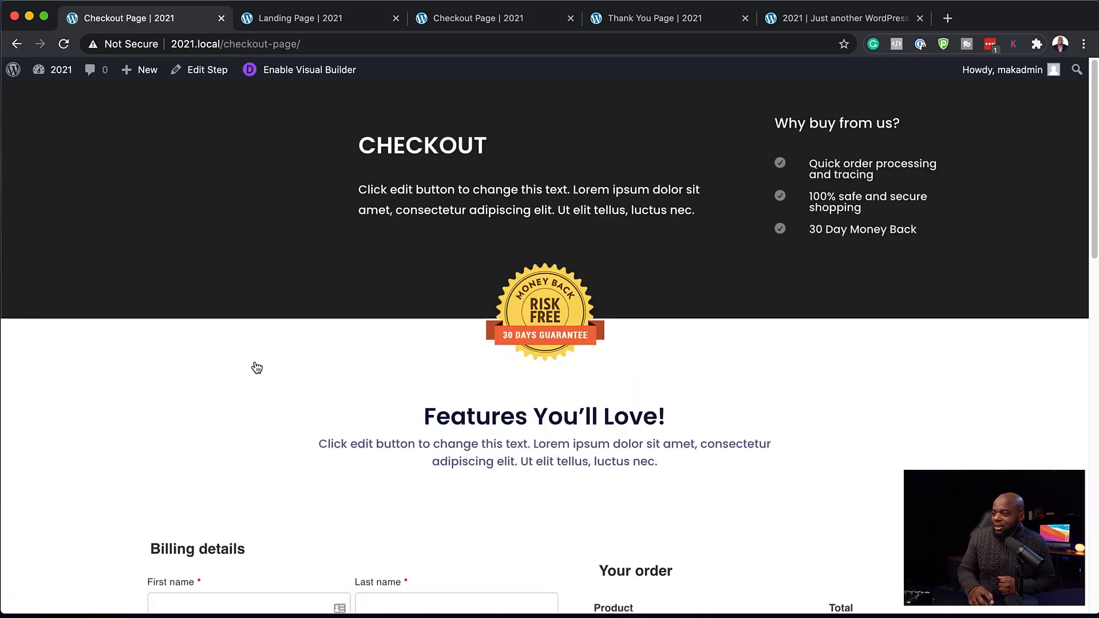
{"action": "scroll", "coordinate": [389, 322], "scroll_direction": "down", "scroll_amount": 5}
{"action": "scroll", "coordinate": [312, 323], "scroll_direction": "down", "scroll_amount": 2}
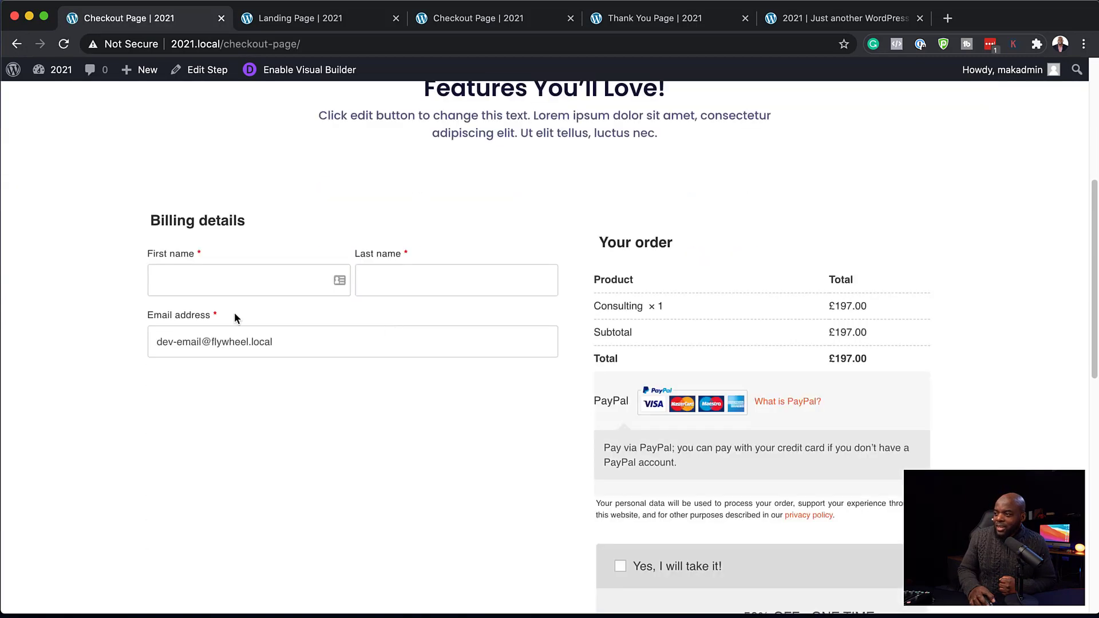
{"action": "scroll", "coordinate": [601, 424], "scroll_direction": "down", "scroll_amount": 2}
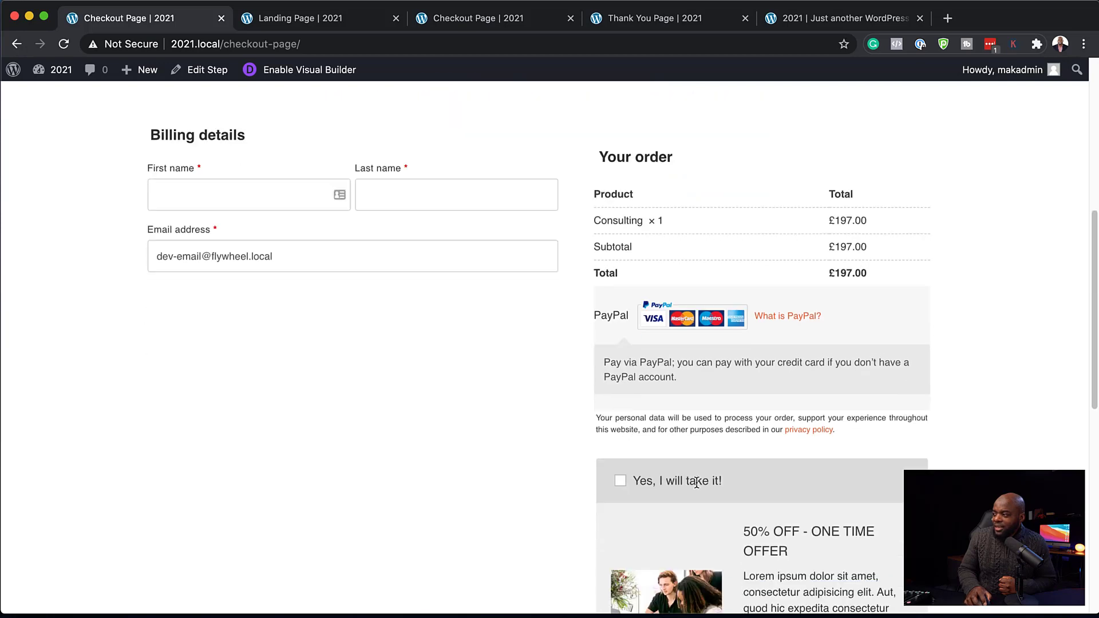
{"action": "scroll", "coordinate": [696, 483], "scroll_direction": "down", "scroll_amount": 2}
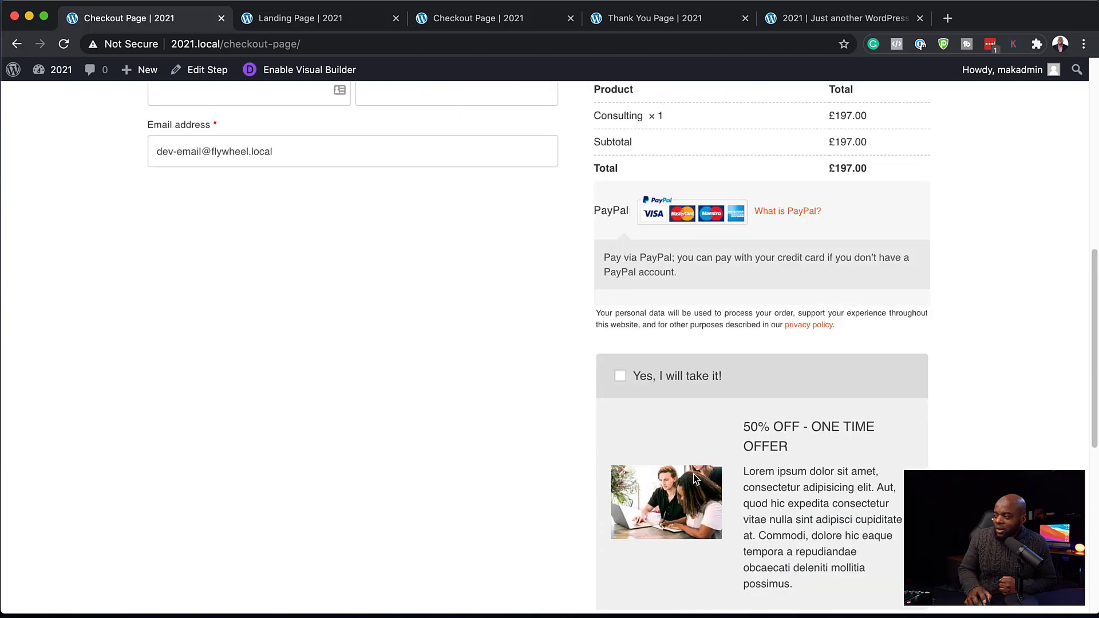
Test the 50% off order bump by adding it to the order and removing it again, and switch to the open Thank You Page.
{"action": "left_click", "coordinate": [621, 377]}
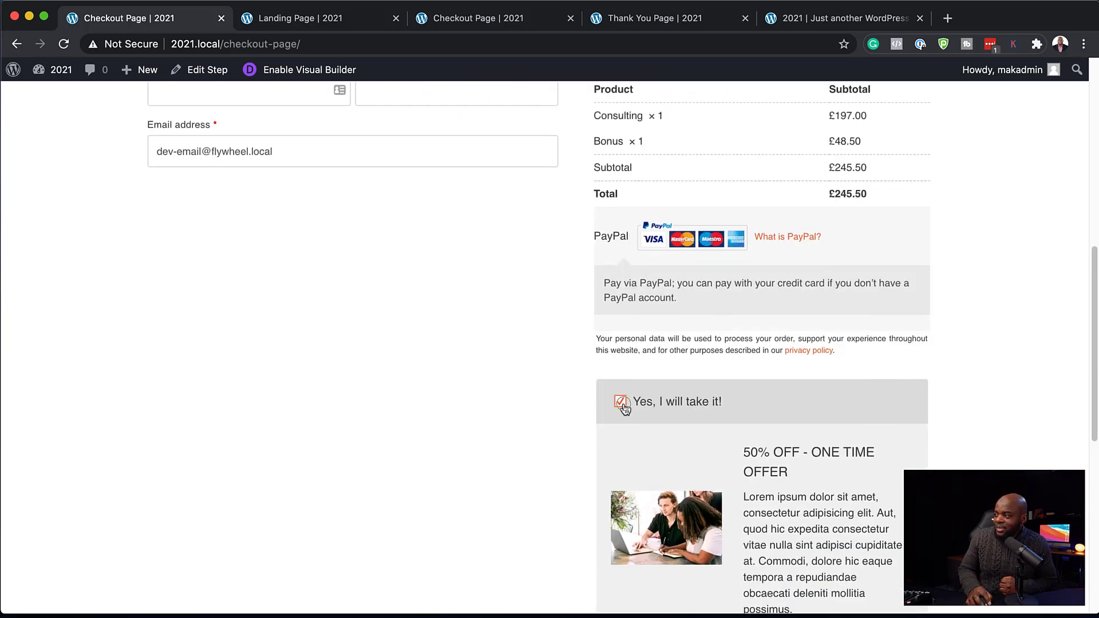
{"action": "left_click", "coordinate": [621, 403]}
{"action": "scroll", "coordinate": [412, 331], "scroll_direction": "up", "scroll_amount": 6}
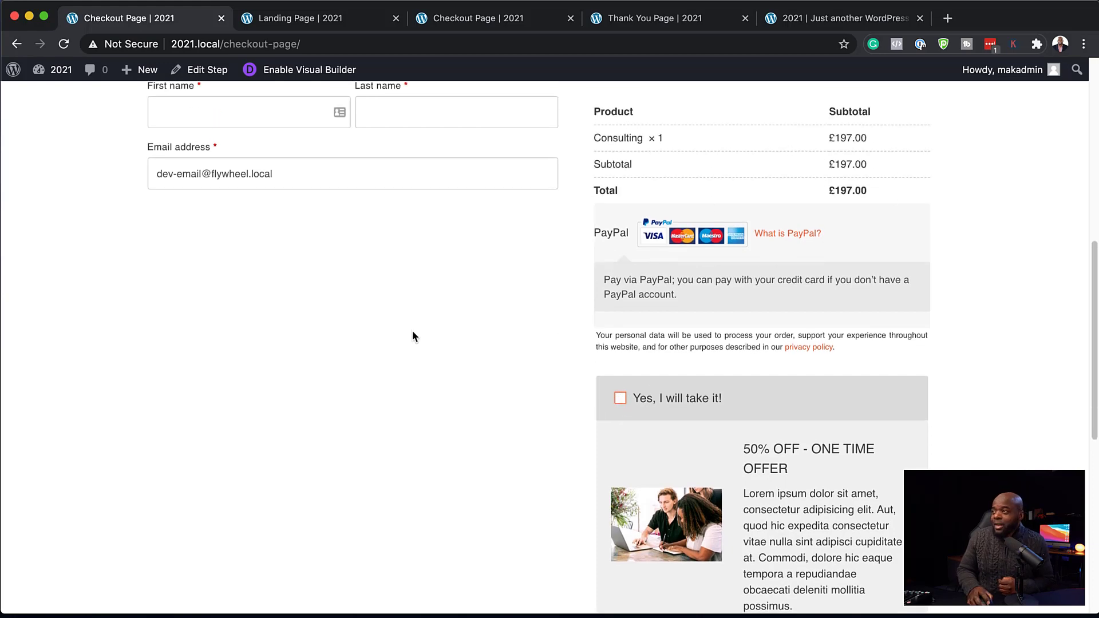
{"action": "left_click", "coordinate": [689, 19]}
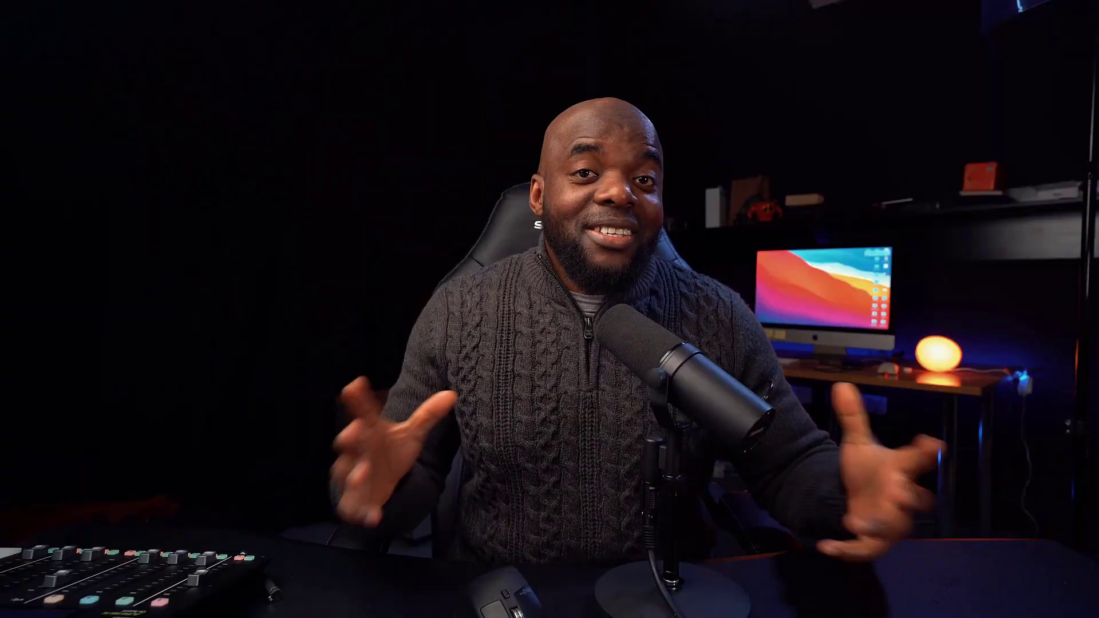